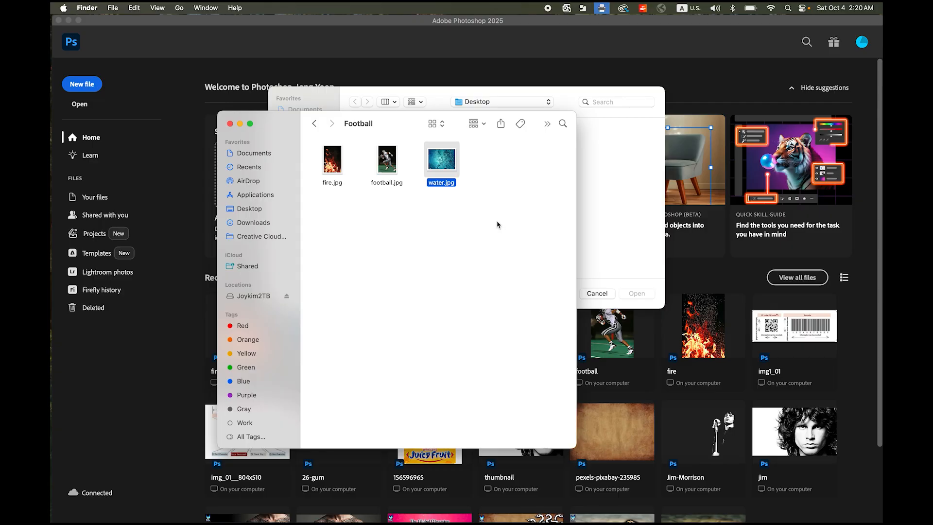
Step: Set Adobe Photoshop 2025 as the default application for all .jpg files through the file info of fire.jpg
click(488, 225)
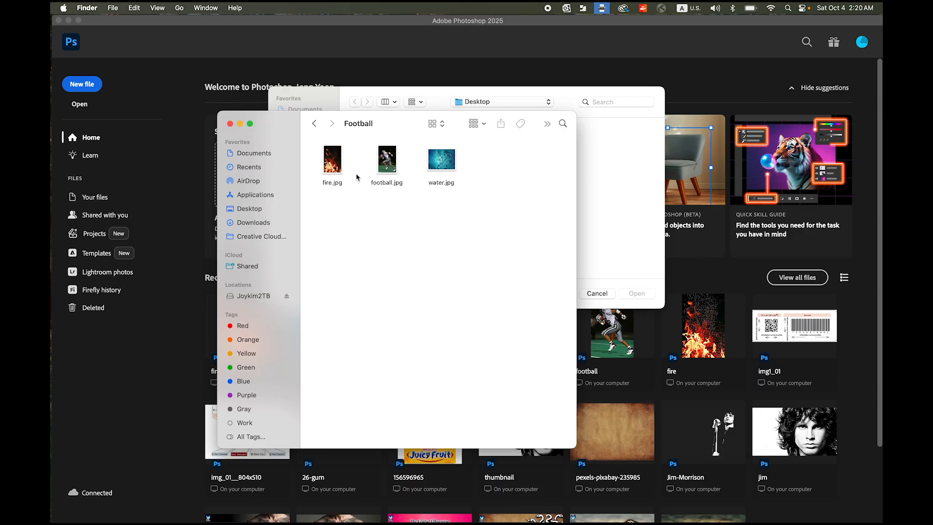
click(334, 166)
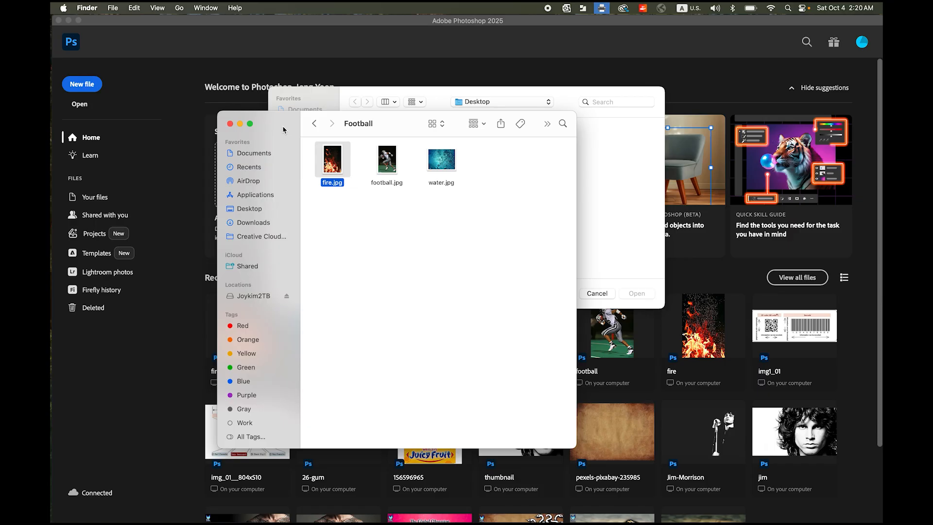
right_click(339, 168)
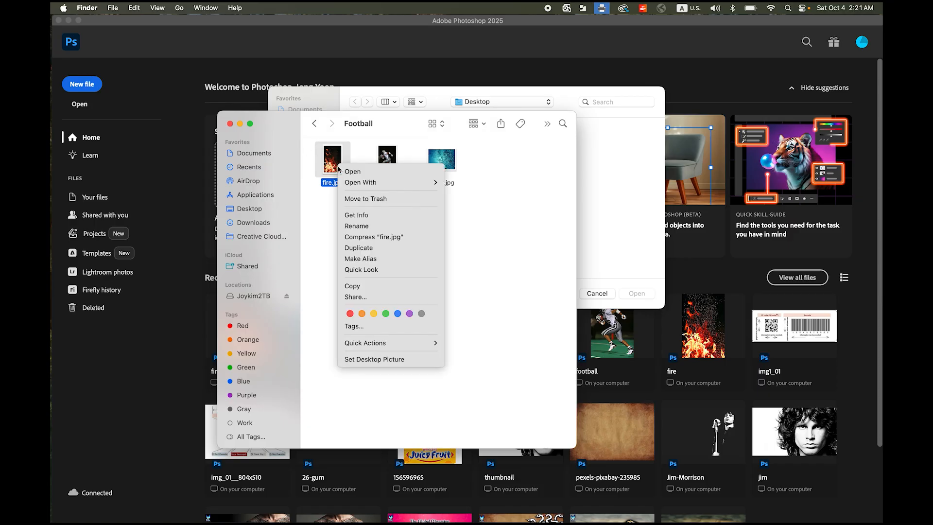
click(381, 219)
drag(160, 29, 374, 123)
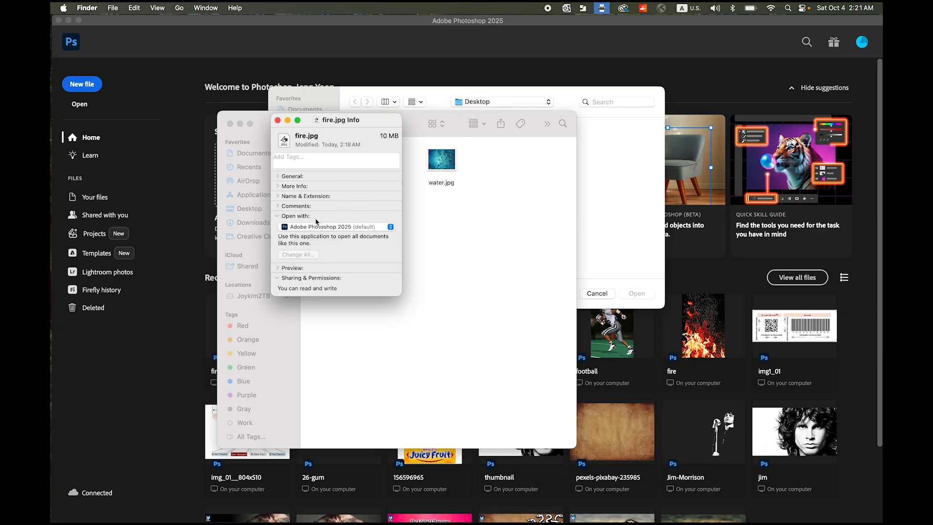
click(339, 227)
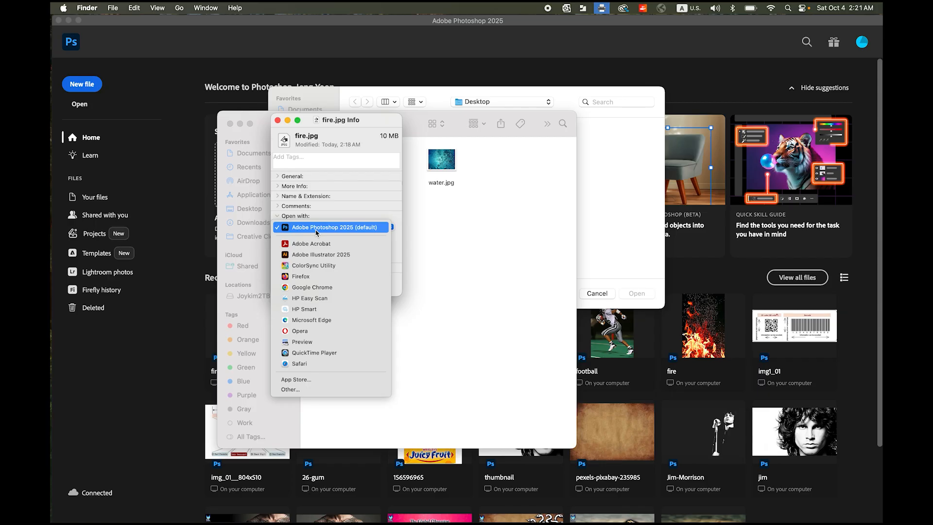
click(316, 232)
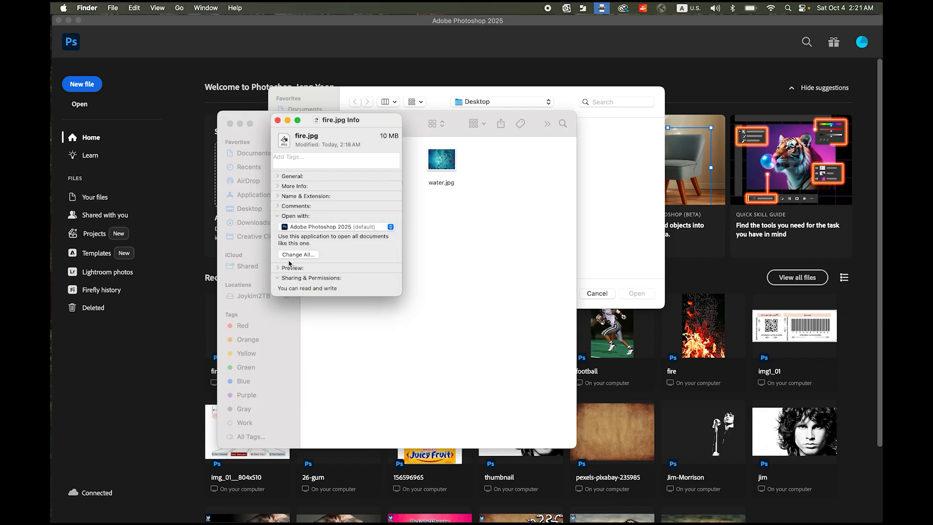
click(299, 255)
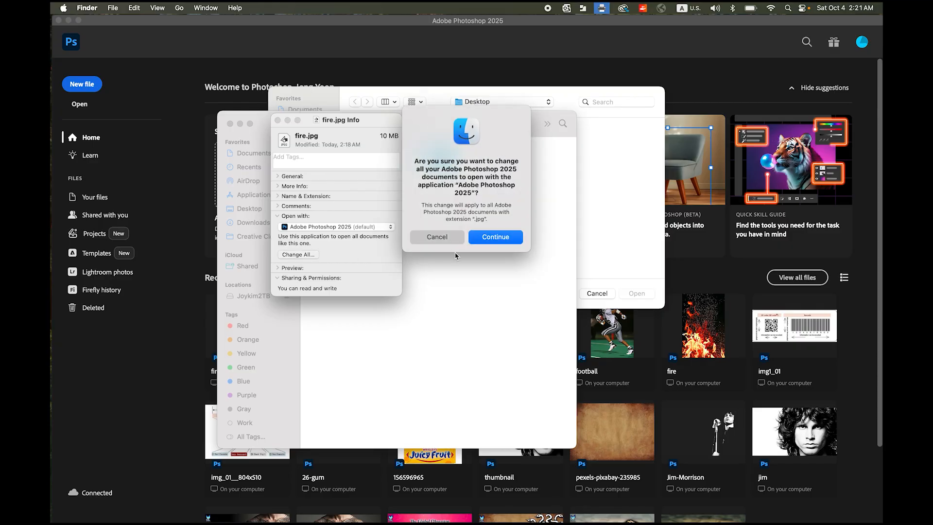
click(497, 237)
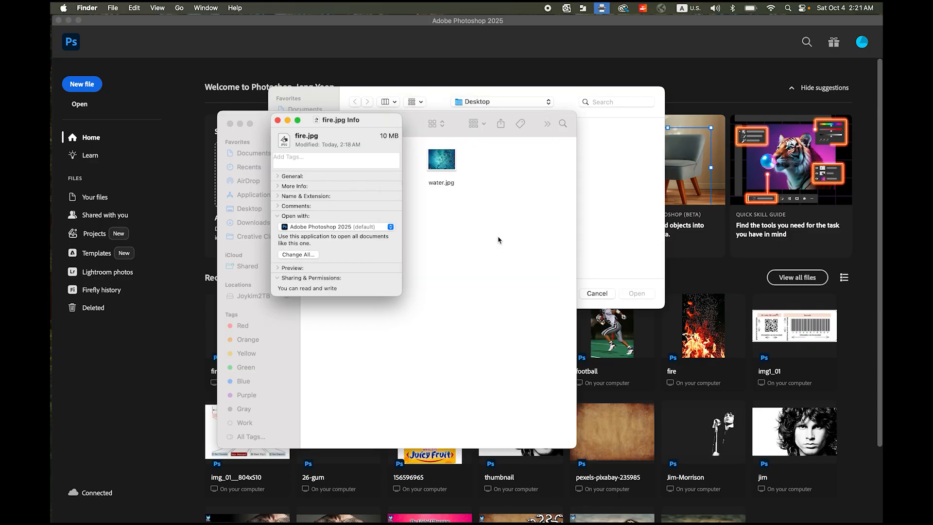
click(278, 120)
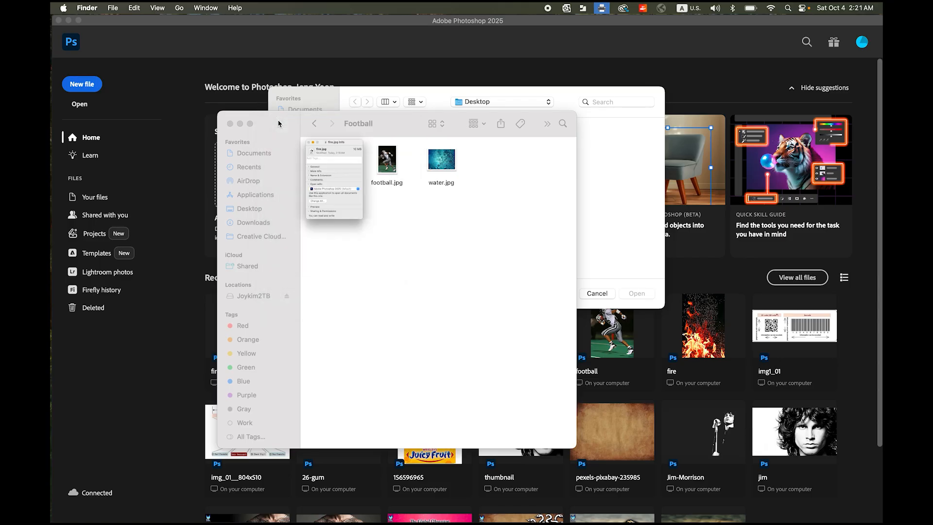
Step: Open fire.jpg, football.jpg and water.jpg together in Photoshop and bring the football.jpg document to the front
click(487, 169)
drag(487, 169, 316, 200)
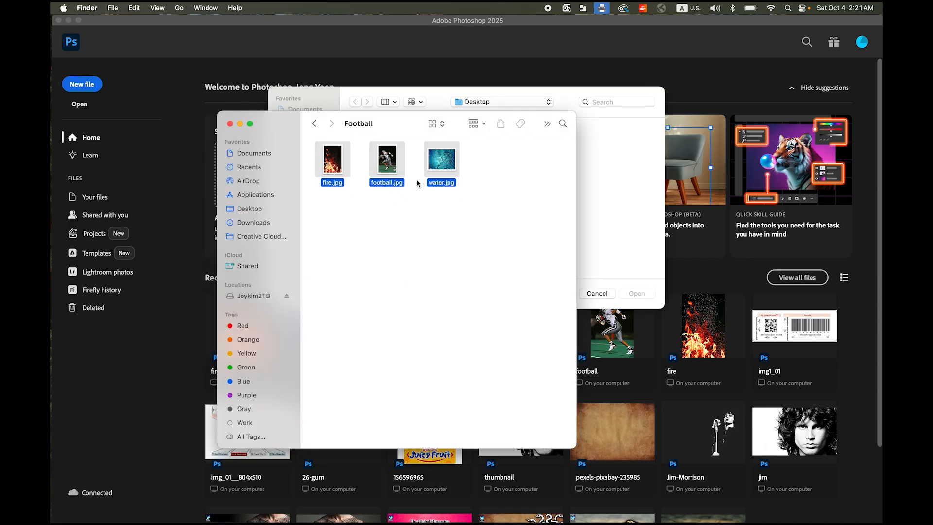
double_click(386, 159)
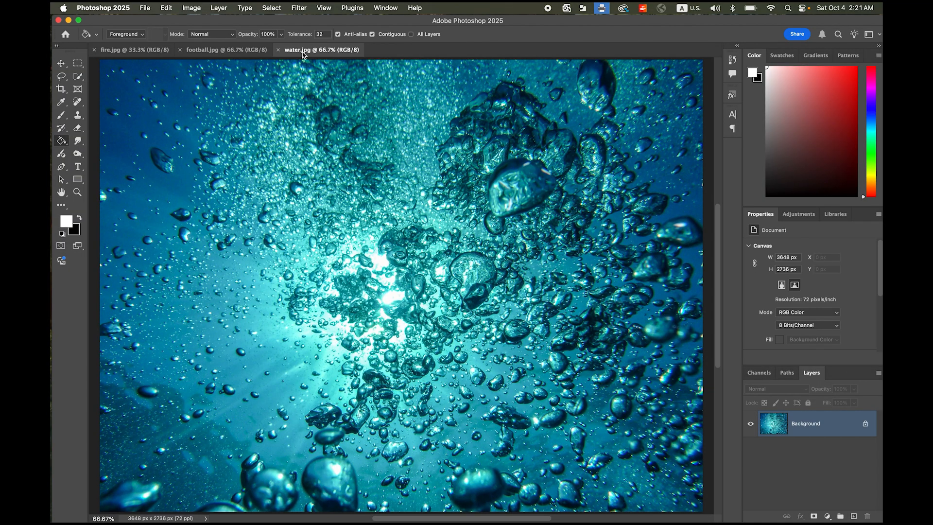
click(130, 55)
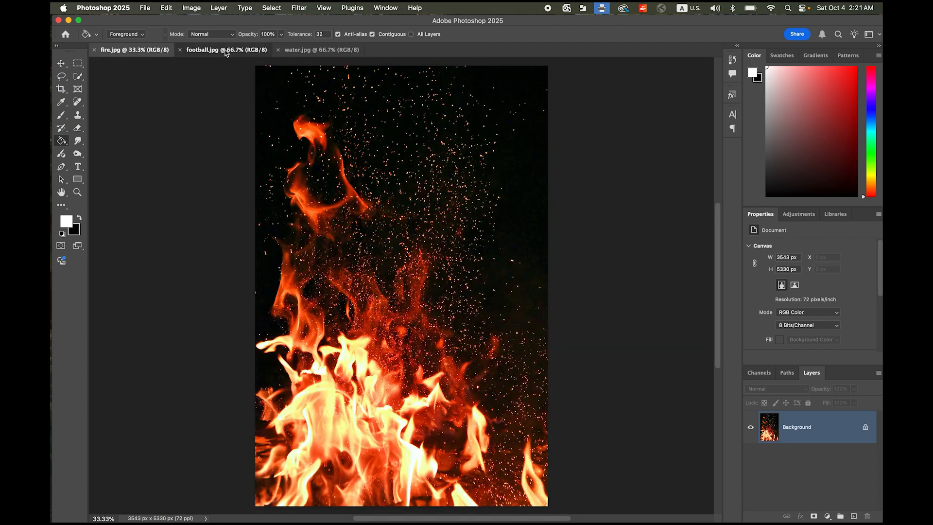
click(226, 50)
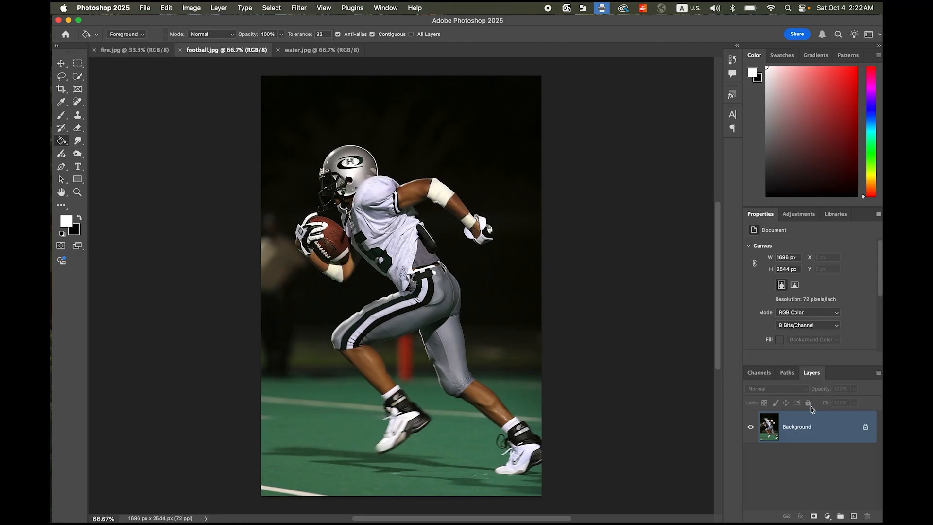
Step: Float the Layers panel next to the football image at a smaller size and unlock the Background layer
drag(816, 377, 586, 85)
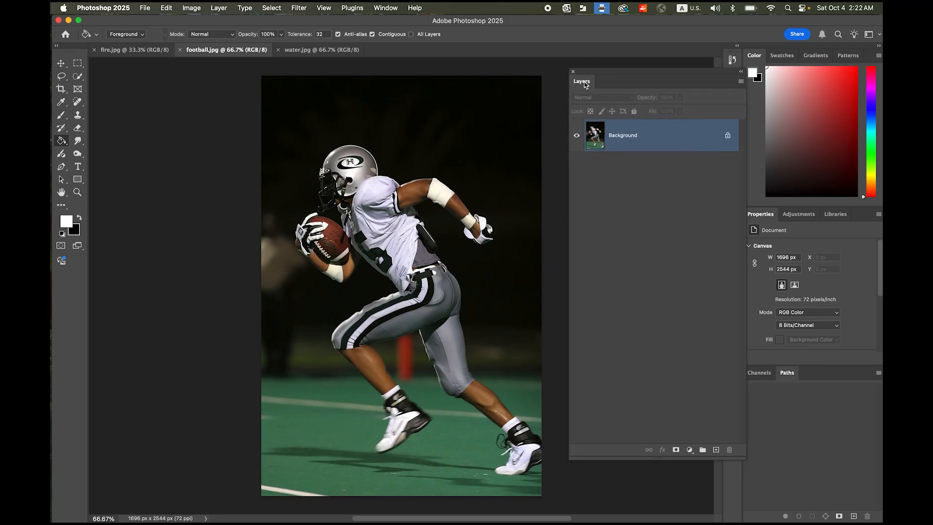
drag(744, 458, 700, 401)
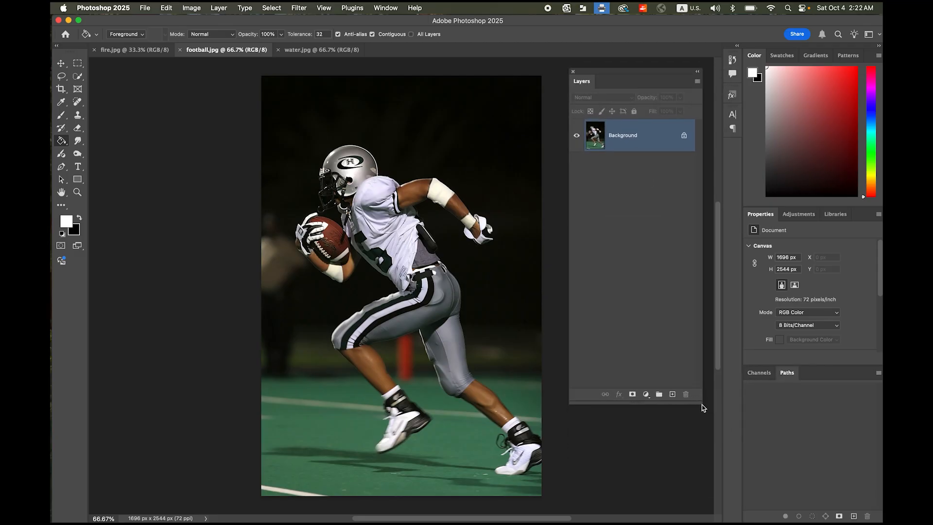
click(684, 137)
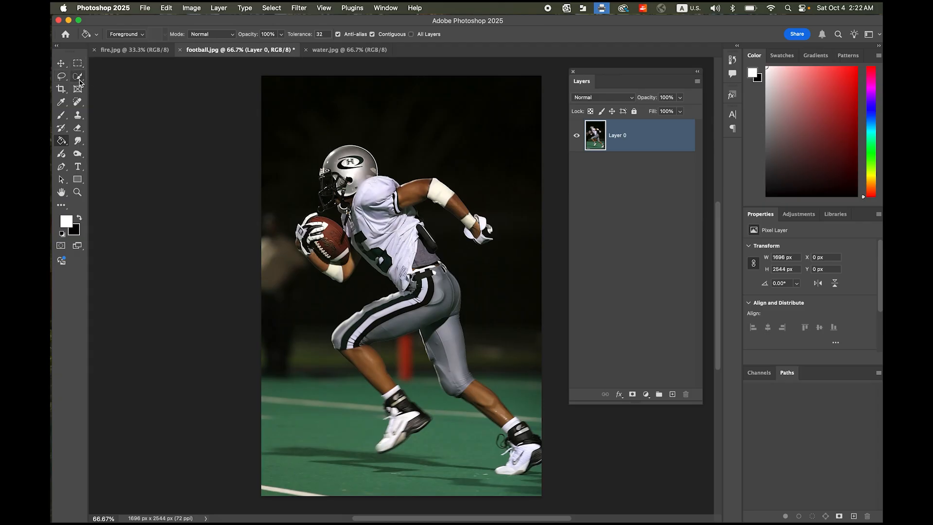
Step: Activate the Quick Selection tool in add-to-selection mode and set its brush size to 87 px
scroll(79, 80, left, 1)
drag(79, 80, 113, 100)
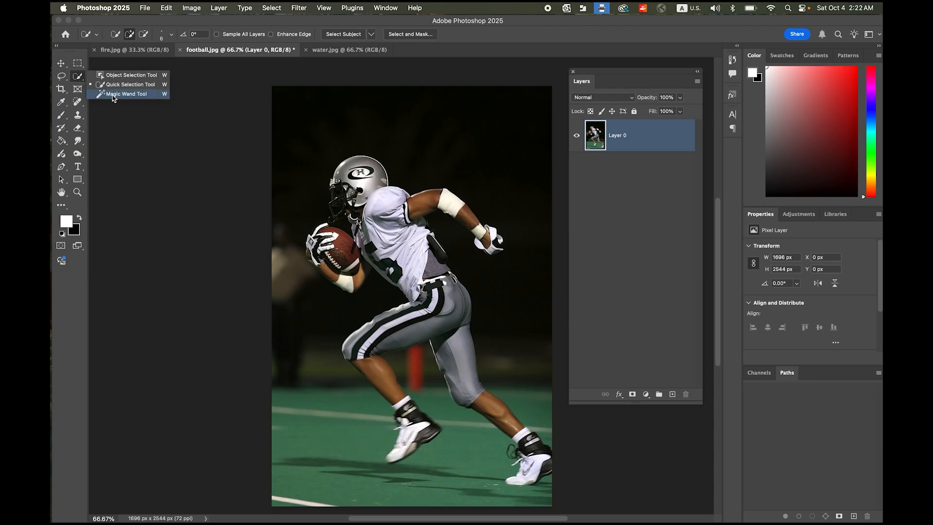
click(142, 86)
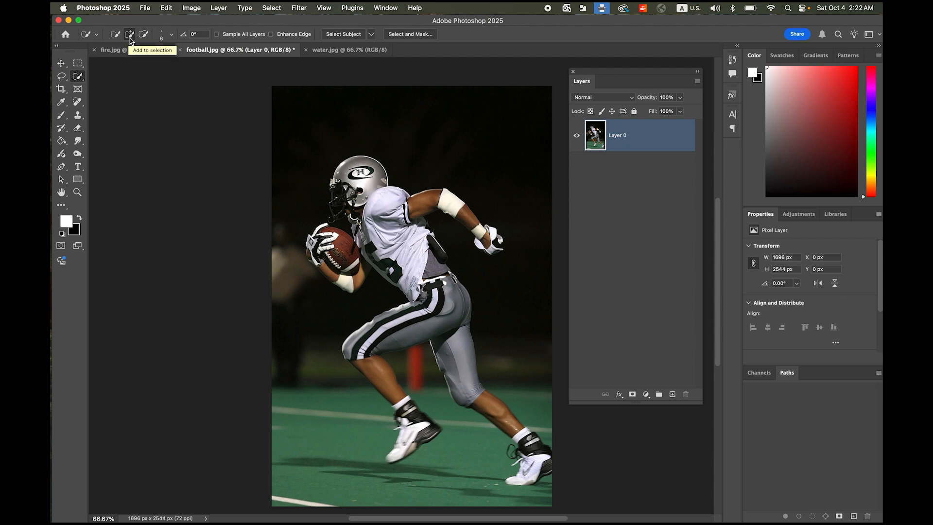
click(171, 35)
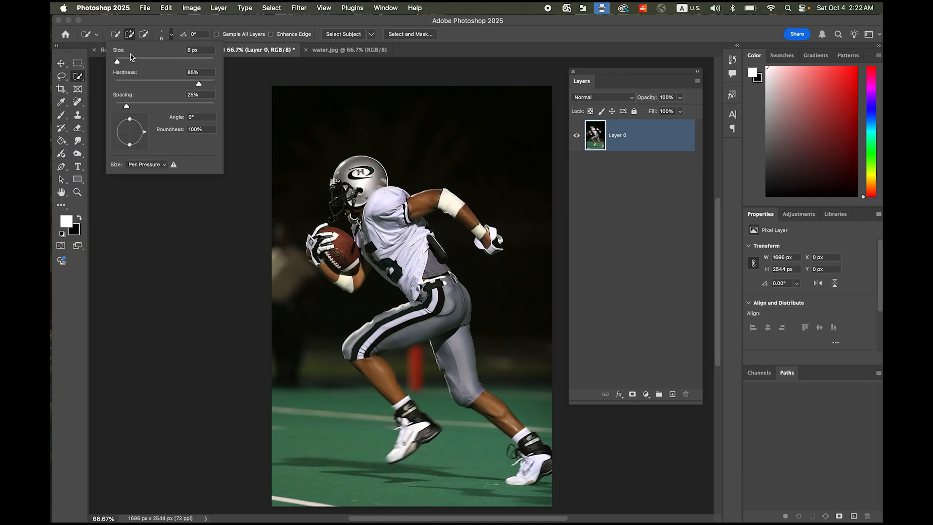
mouse_move(118, 63)
mouse_down()
mouse_move(158, 65)
mouse_move(150, 86)
mouse_move(134, 86)
mouse_move(188, 86)
mouse_up()
click(171, 38)
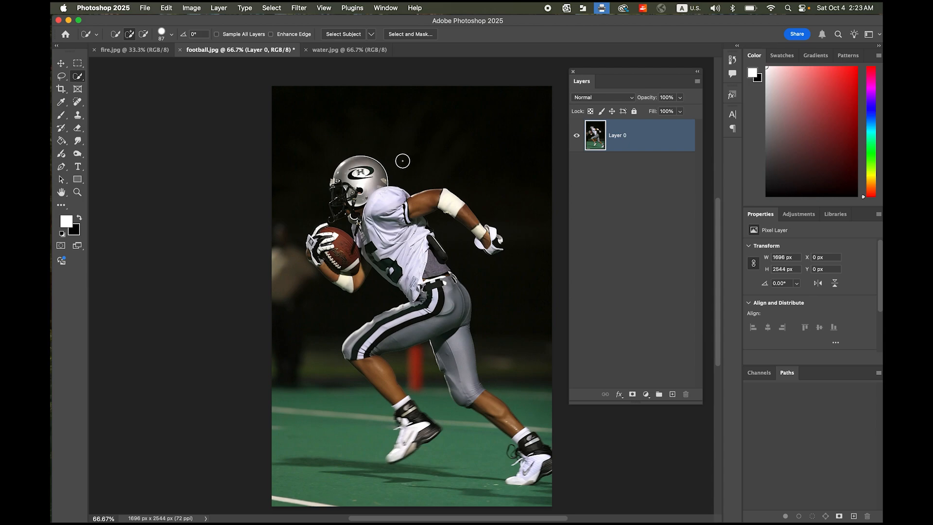
Step: Enlarge the Quick Selection brush to 114 px and select the front part of the player's helmet
ctrl+alt+click(403, 161)
mouse_move(402, 162)
mouse_down()
mouse_move(469, 169)
mouse_move(405, 169)
mouse_move(424, 170)
mouse_move(417, 83)
mouse_move(395, 310)
mouse_move(402, 166)
mouse_move(392, 179)
mouse_up()
mouse_move(344, 152)
mouse_down()
mouse_move(400, 203)
mouse_move(354, 173)
mouse_move(396, 201)
mouse_move(369, 173)
mouse_move(284, 162)
mouse_move(333, 165)
mouse_move(328, 149)
mouse_move(340, 153)
mouse_move(327, 159)
mouse_up()
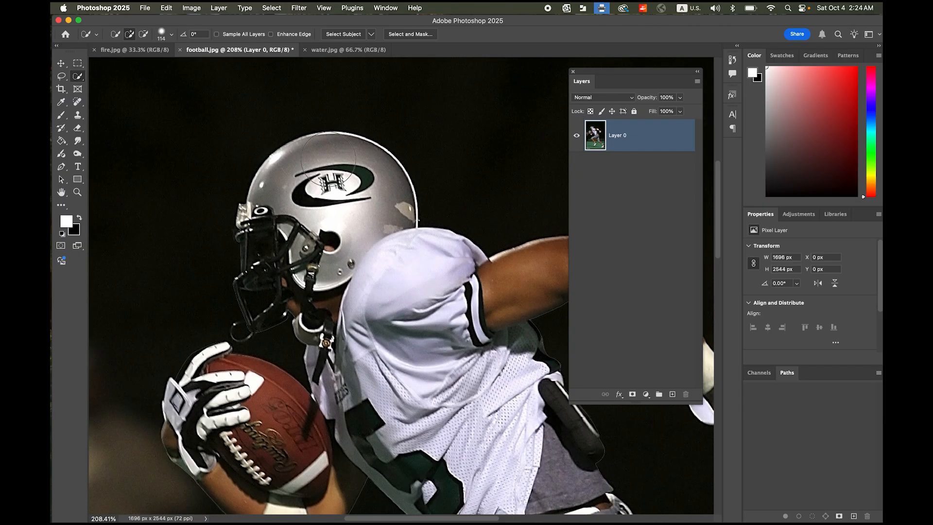
drag(311, 173, 314, 173)
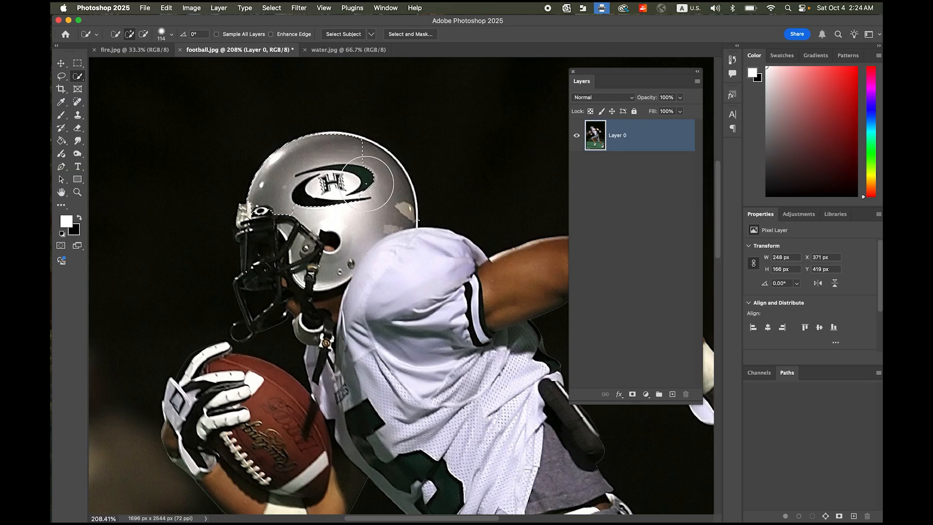
Step: Reduce the brush to 62 px and add the rest of the helmet, the shoulder and the face mask to the selection
ctrl+alt+drag(372, 184, 357, 188)
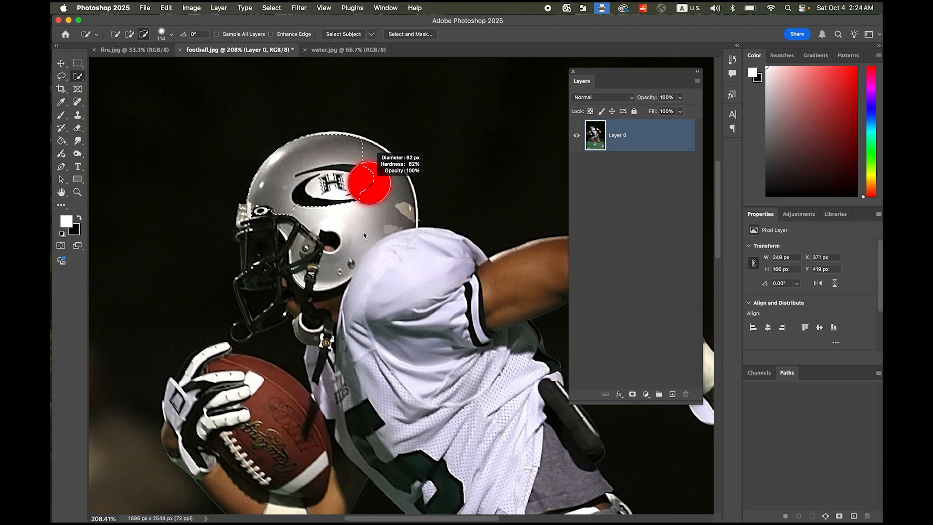
ctrl+alt+drag(354, 239, 353, 239)
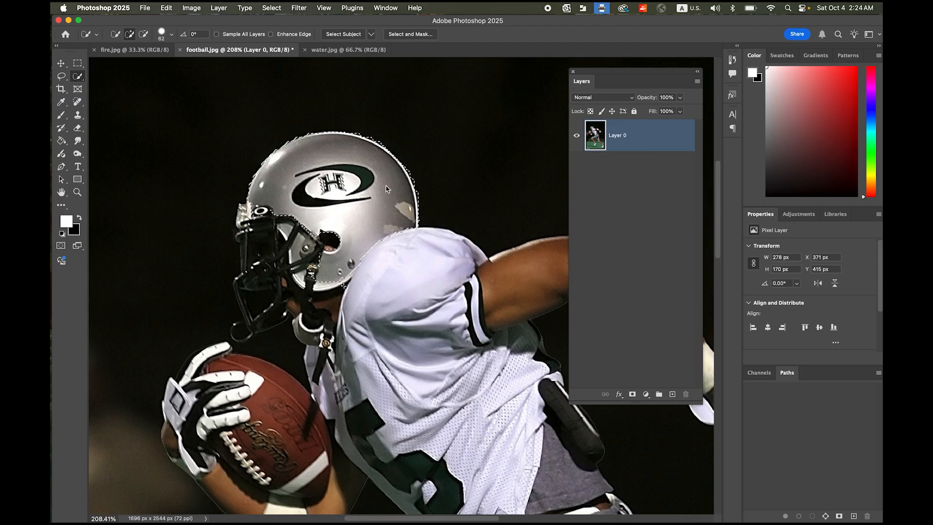
click(388, 246)
click(303, 257)
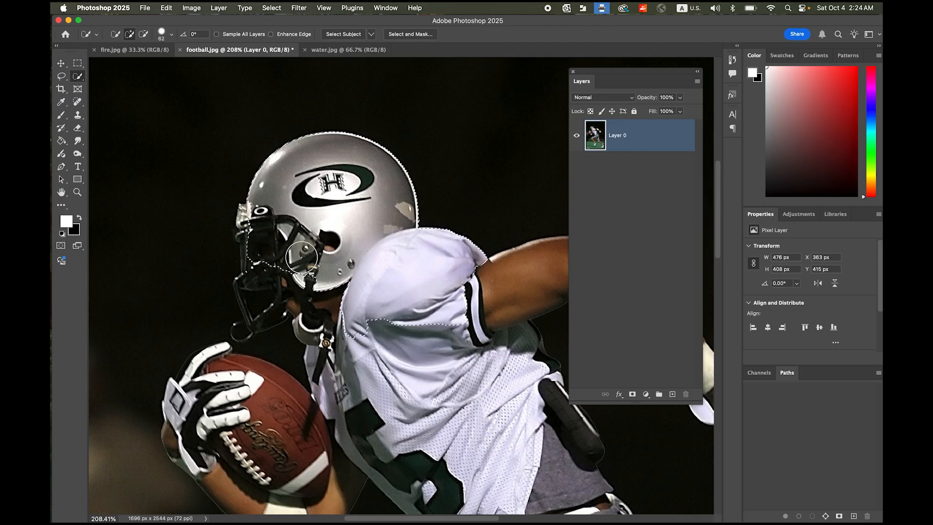
click(254, 223)
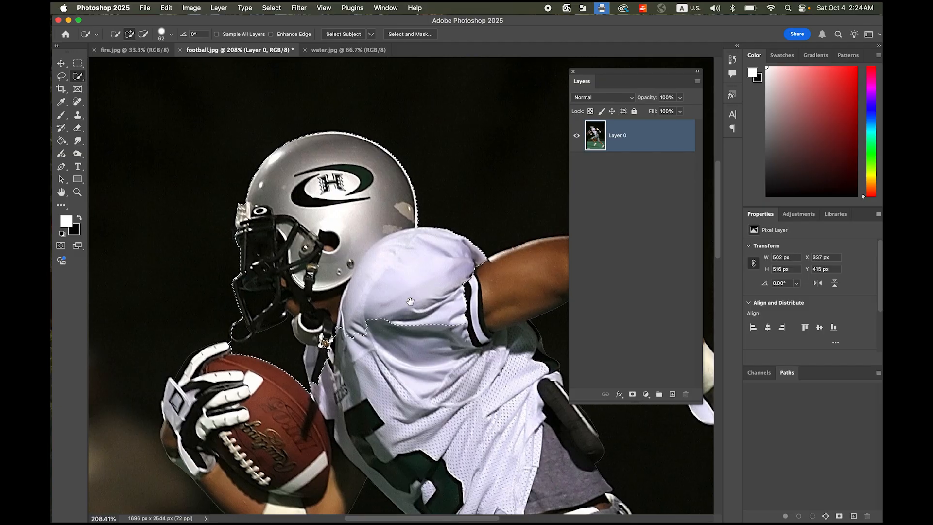
Step: Add the player's trailing upper arm and its white elbow wrap to the selection
scroll(456, 310, right, 5)
click(397, 271)
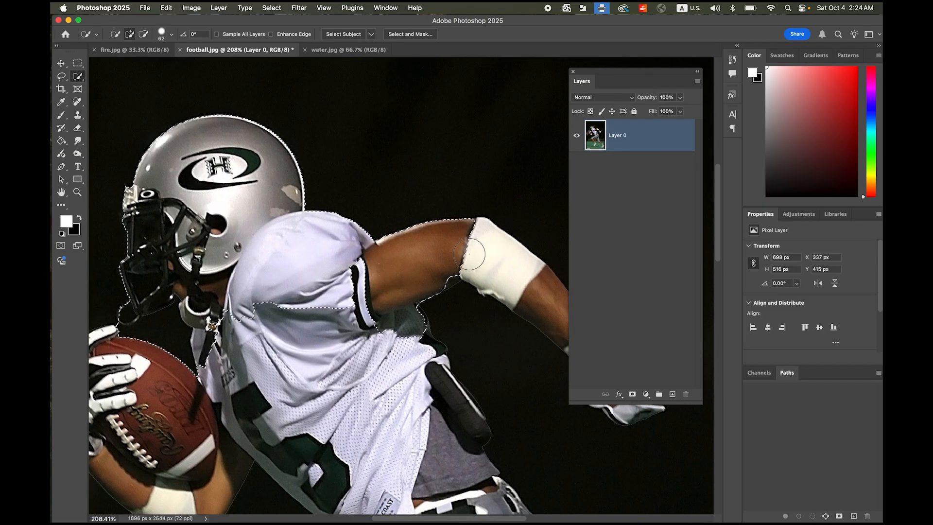
drag(485, 260, 516, 277)
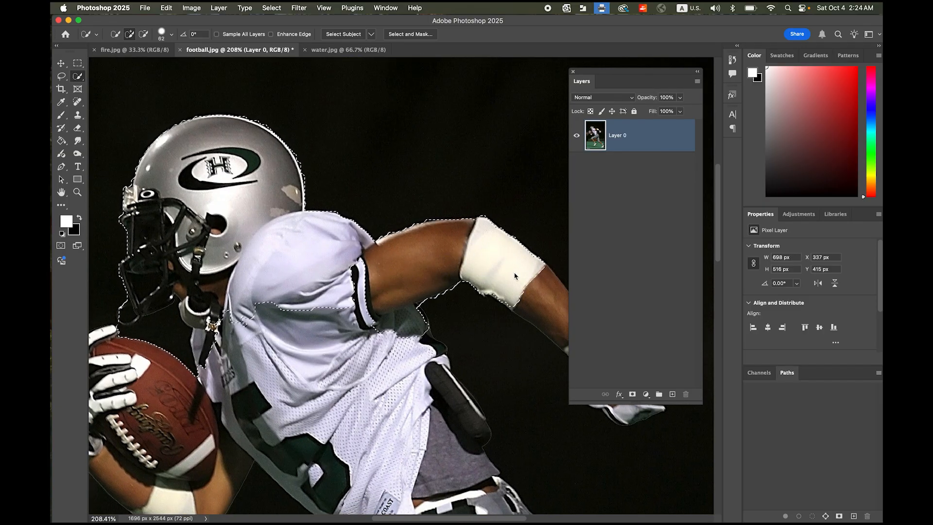
Step: Extend the selection over the trailing forearm, the wrist band and the white glove with its fingers
scroll(535, 302, right, 5)
scroll(535, 303, down, 2)
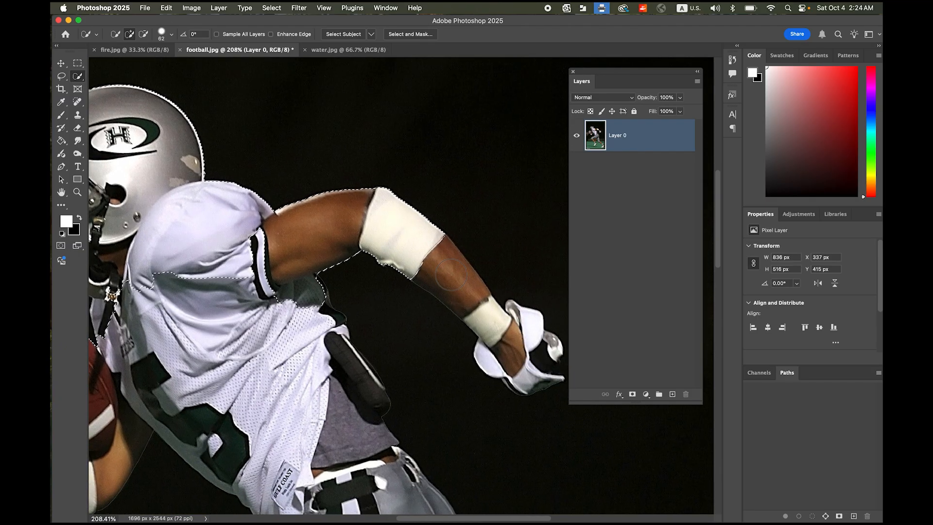
drag(438, 270, 462, 285)
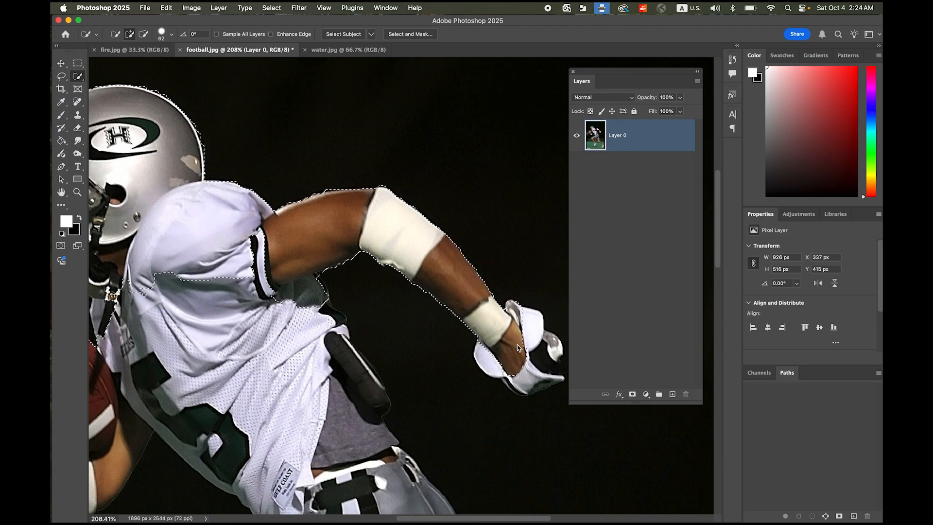
click(493, 356)
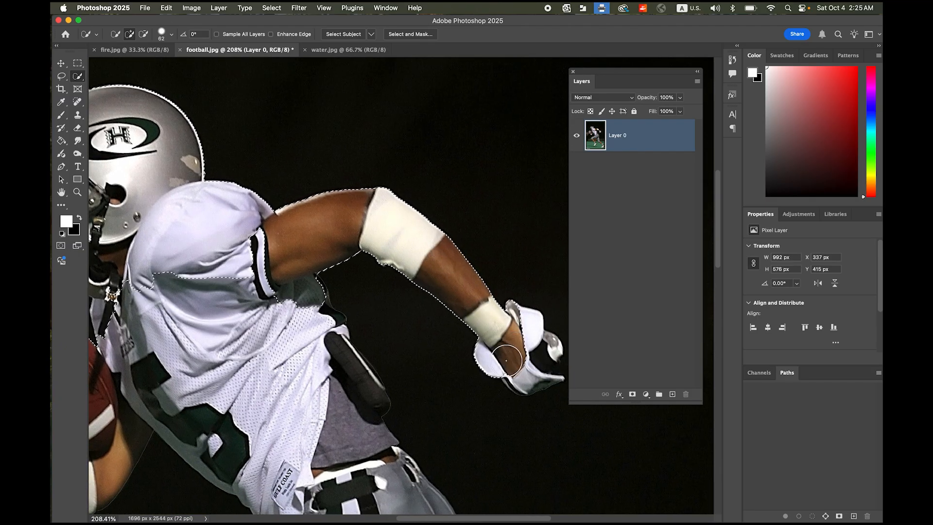
drag(523, 375, 532, 368)
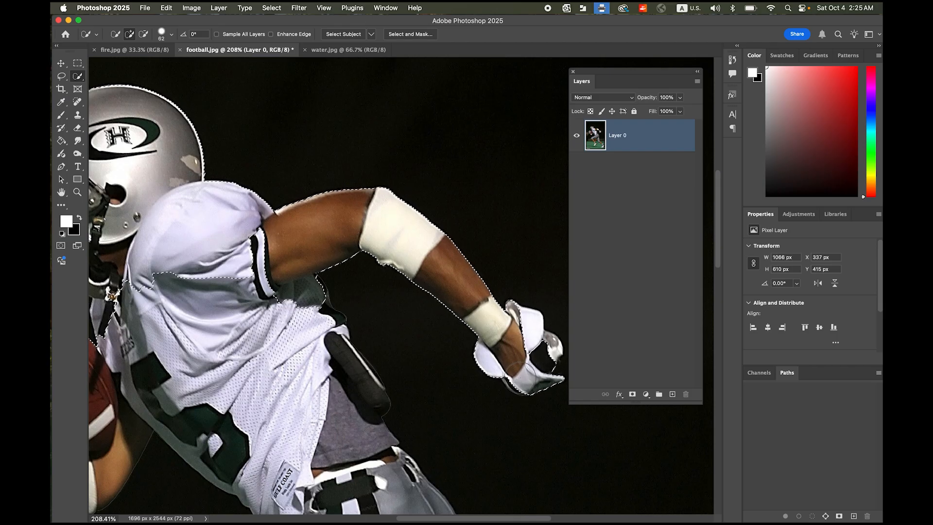
click(529, 331)
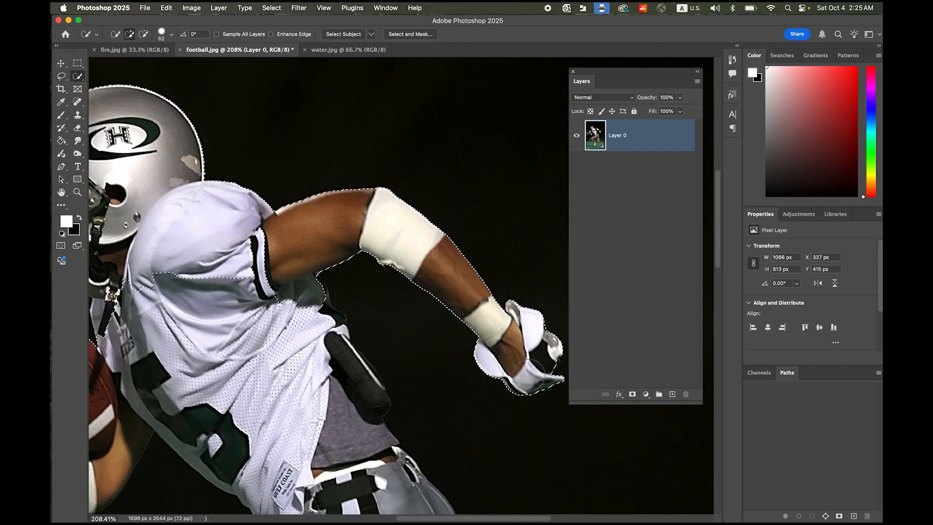
Step: Add the back of the jersey, the black hip pad and the grey undershirt to the selection
drag(403, 330, 508, 290)
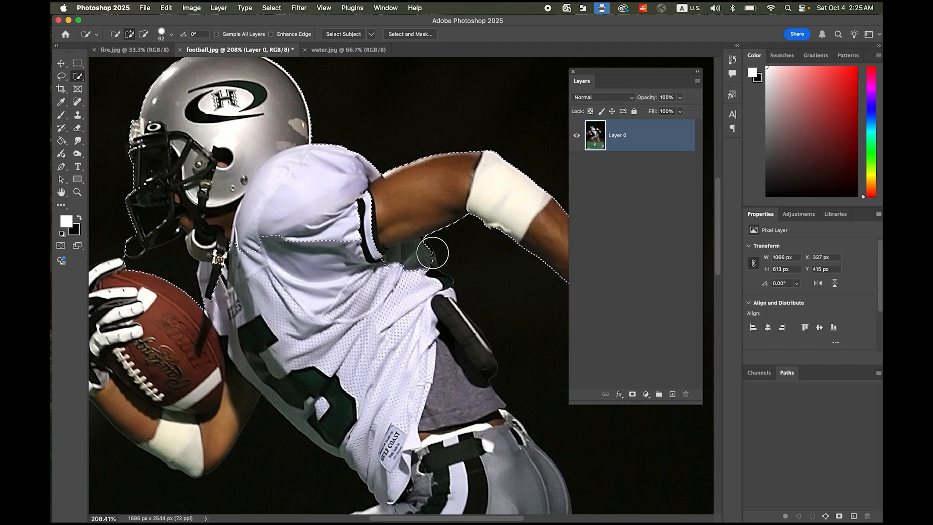
click(418, 257)
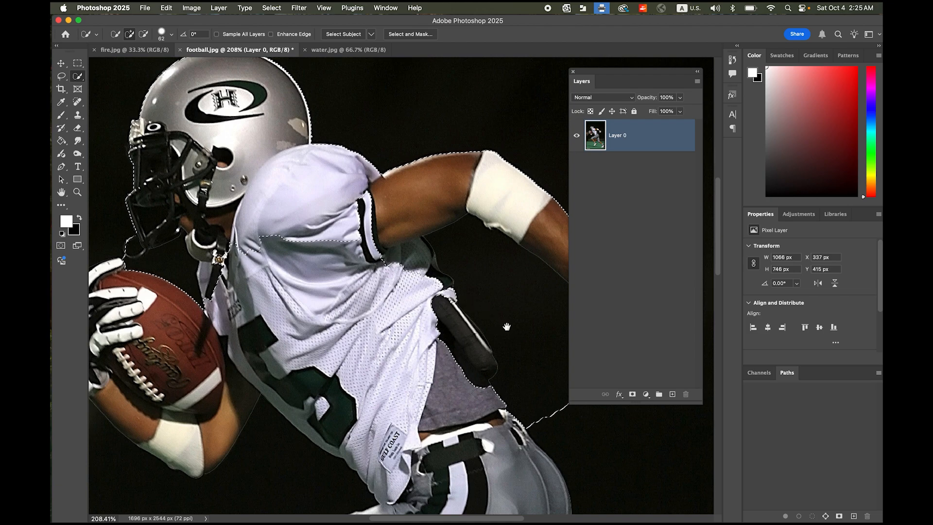
drag(506, 327, 419, 314)
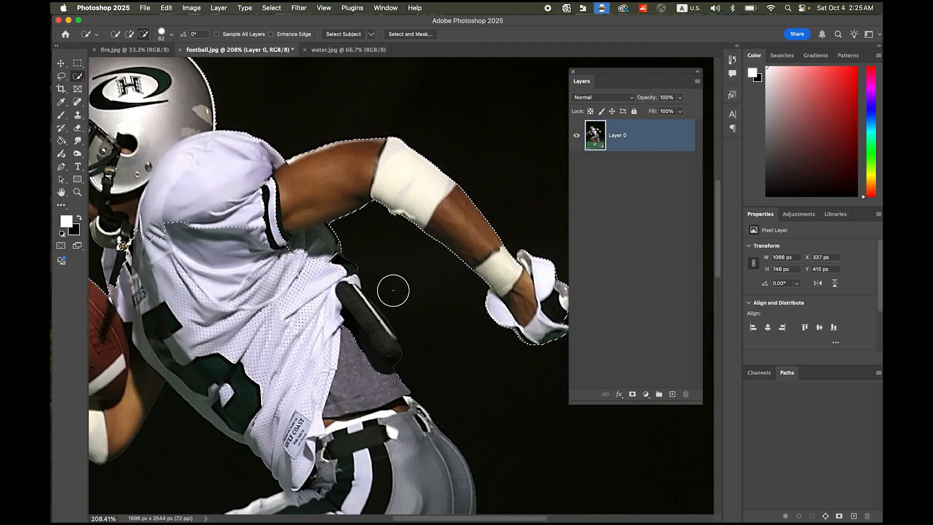
click(129, 35)
mouse_move(329, 271)
mouse_down()
mouse_move(334, 295)
mouse_move(367, 275)
mouse_move(374, 352)
mouse_up()
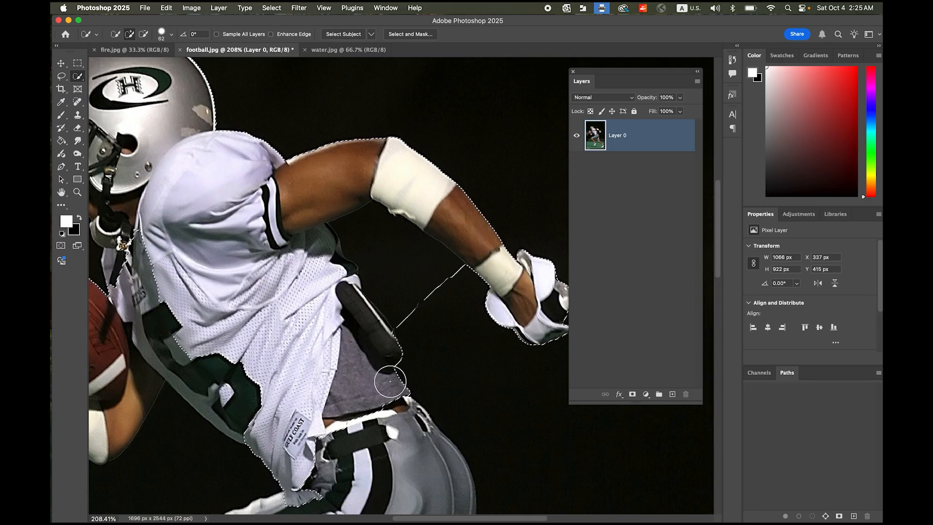
Step: Subtract the dark background between the trailing arm and the torso from the selection, and reduce the brush to 34 px
click(144, 34)
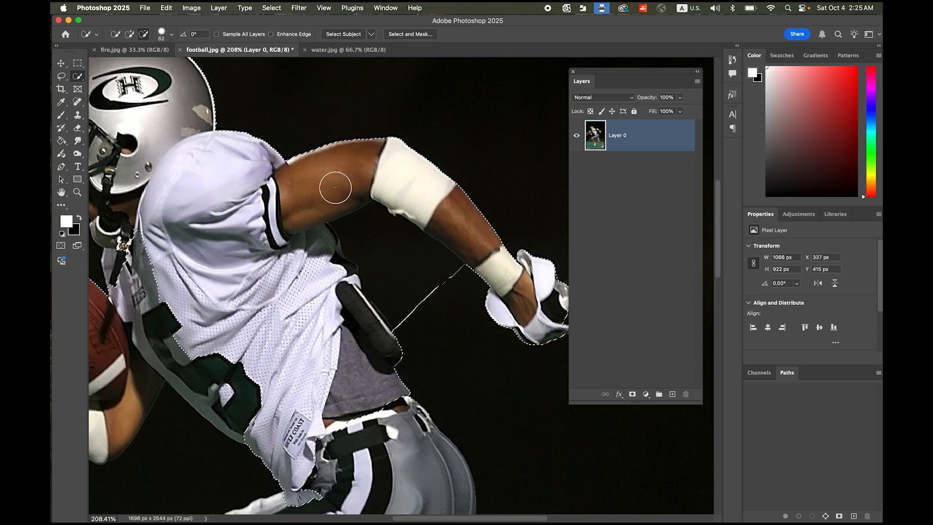
mouse_move(416, 268)
mouse_down()
mouse_move(421, 300)
mouse_move(381, 250)
mouse_move(406, 277)
mouse_up()
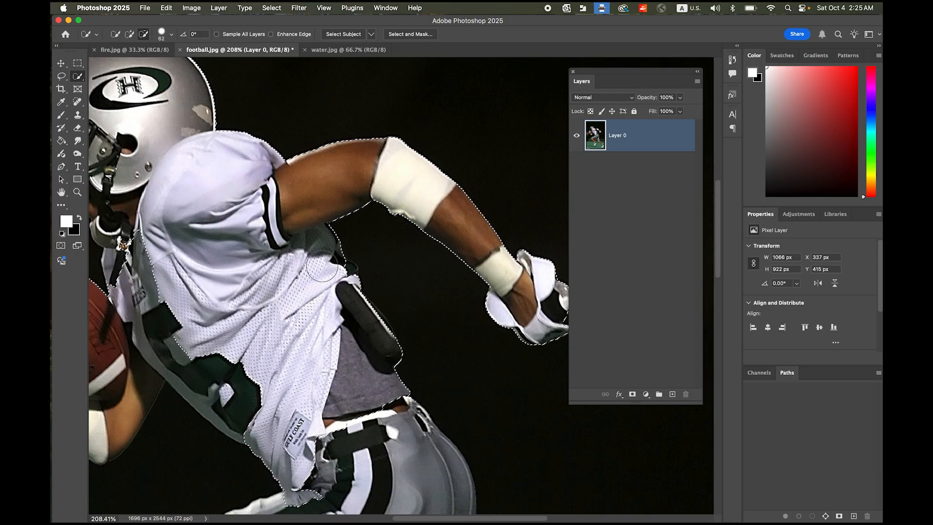
drag(323, 266, 319, 269)
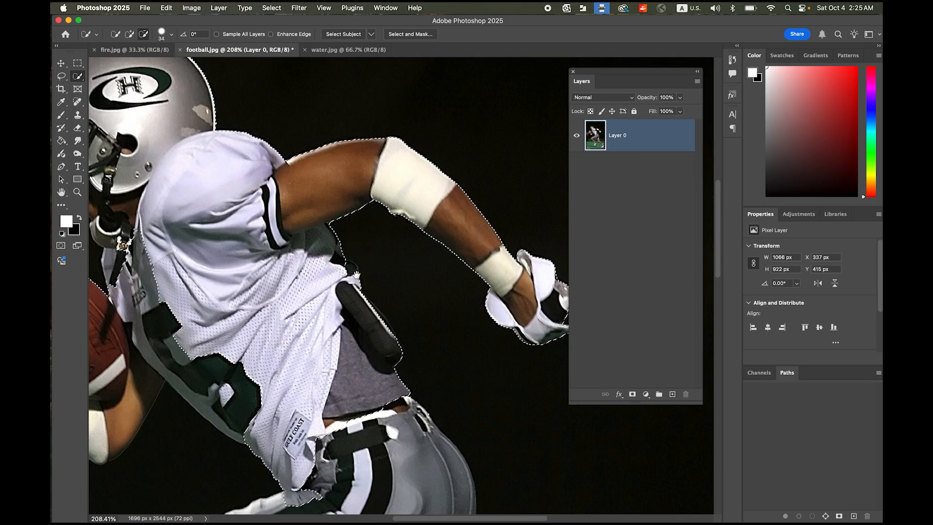
Step: Refine the selection along the jersey's back edge, adding the dark cloth below the armpit and the outer edge of the hip pad
drag(356, 281, 398, 304)
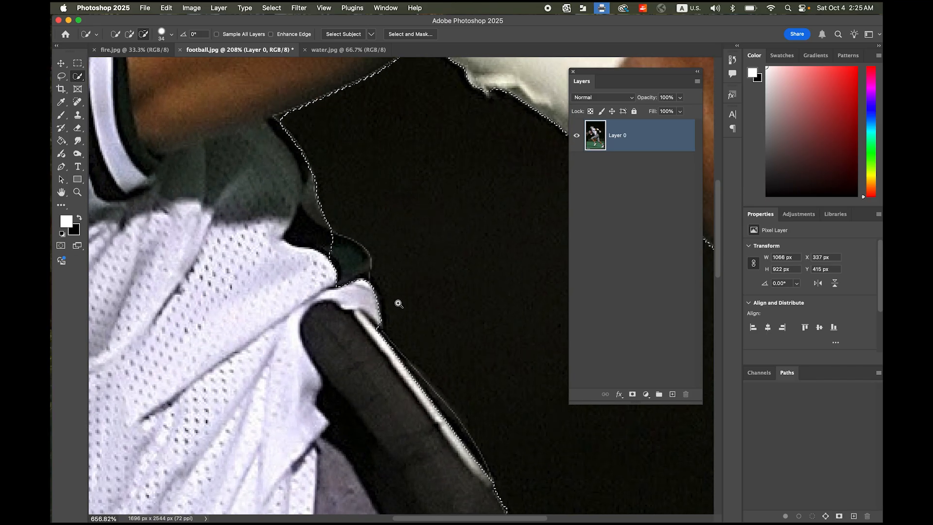
click(338, 270)
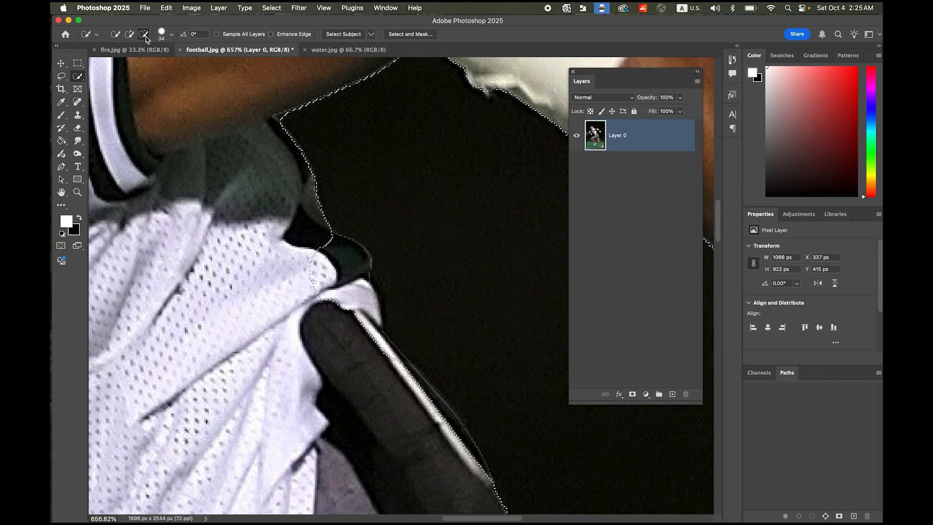
click(129, 34)
mouse_move(349, 265)
mouse_down()
mouse_move(341, 283)
mouse_move(330, 262)
mouse_move(322, 274)
mouse_up()
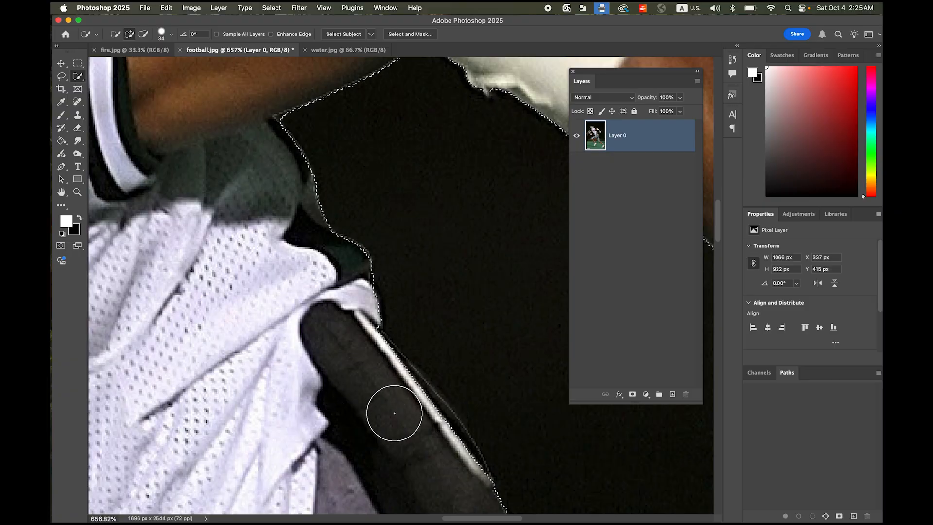
drag(398, 415, 311, 317)
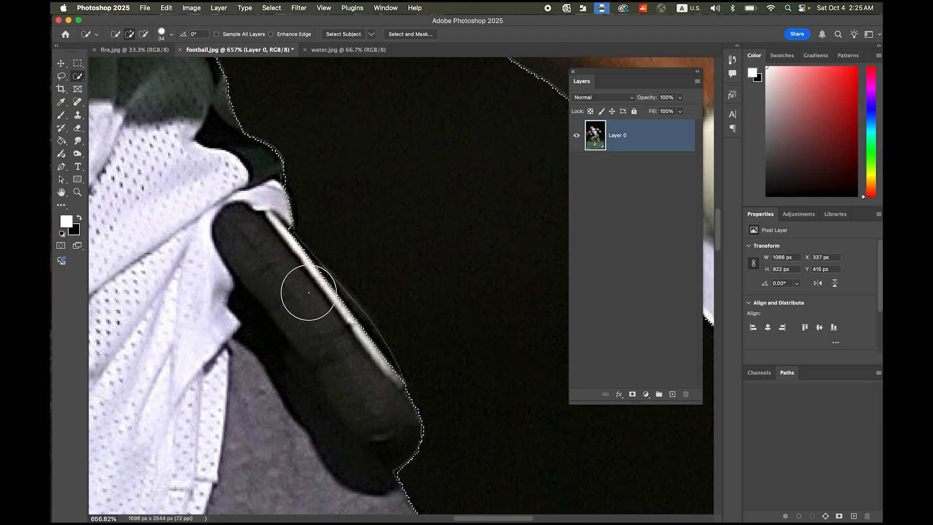
drag(334, 325, 357, 366)
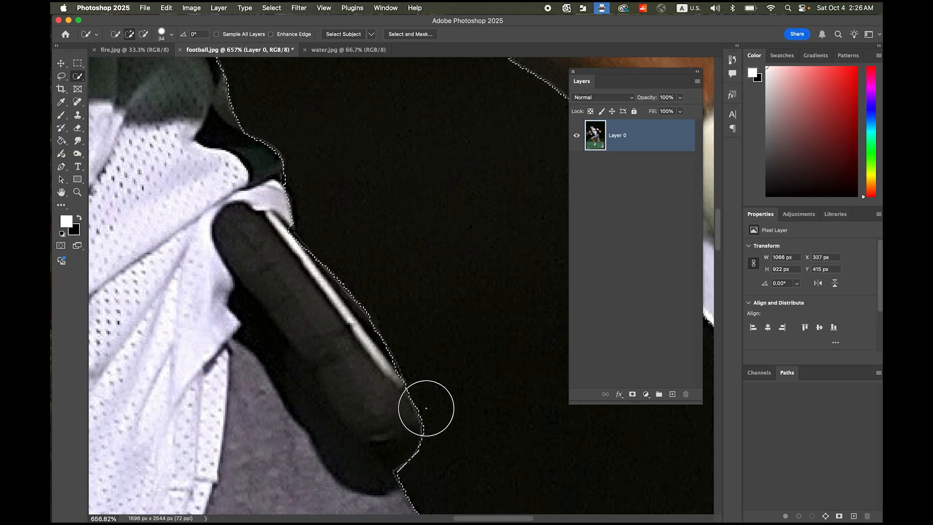
Step: Add the dark green jersey number and the front edge of the jersey to the selection
drag(429, 409, 368, 274)
drag(232, 247, 236, 273)
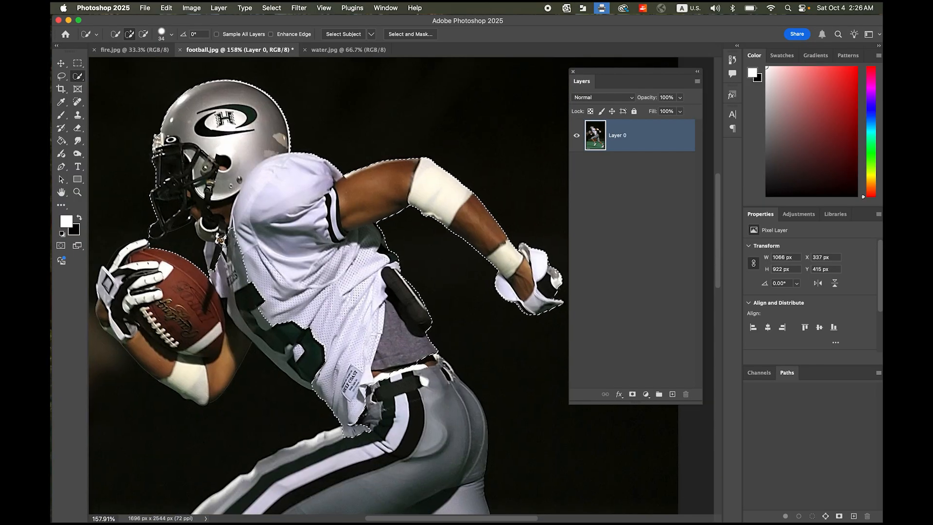
click(255, 292)
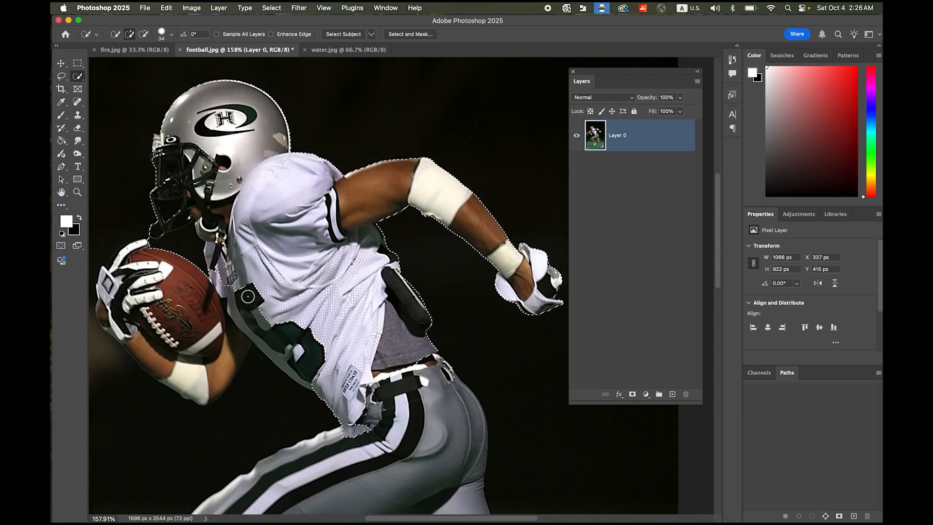
Step: Add the white glove, the football and the leading forearm with its wrap to the selection
click(140, 253)
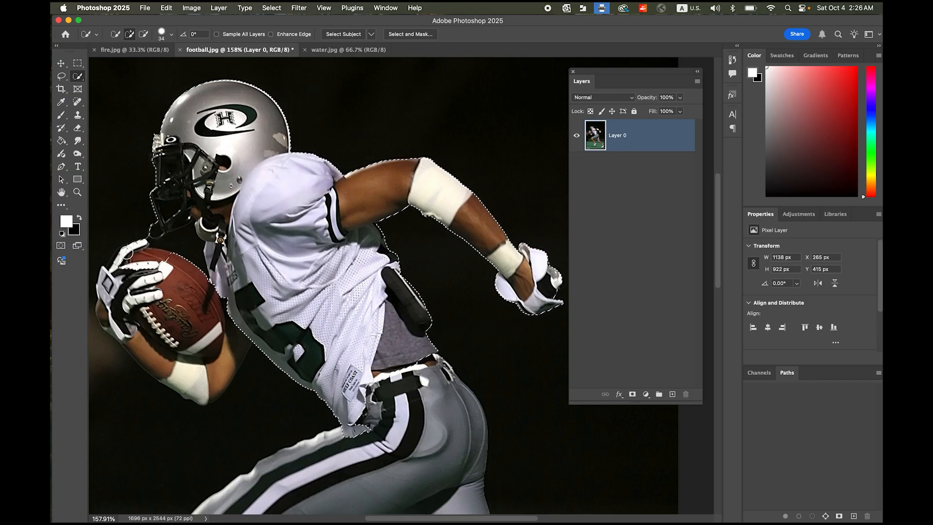
click(123, 258)
click(109, 285)
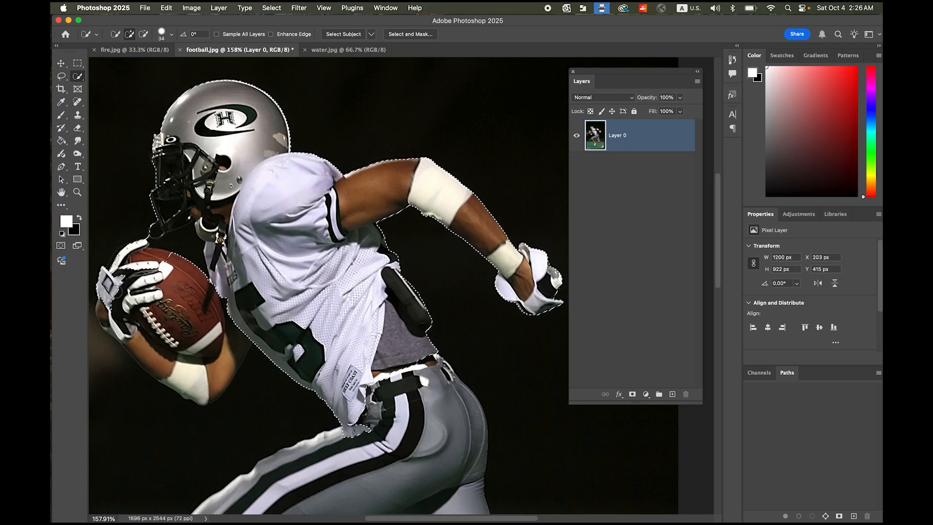
mouse_move(160, 317)
mouse_down()
mouse_move(237, 288)
mouse_move(226, 292)
mouse_up()
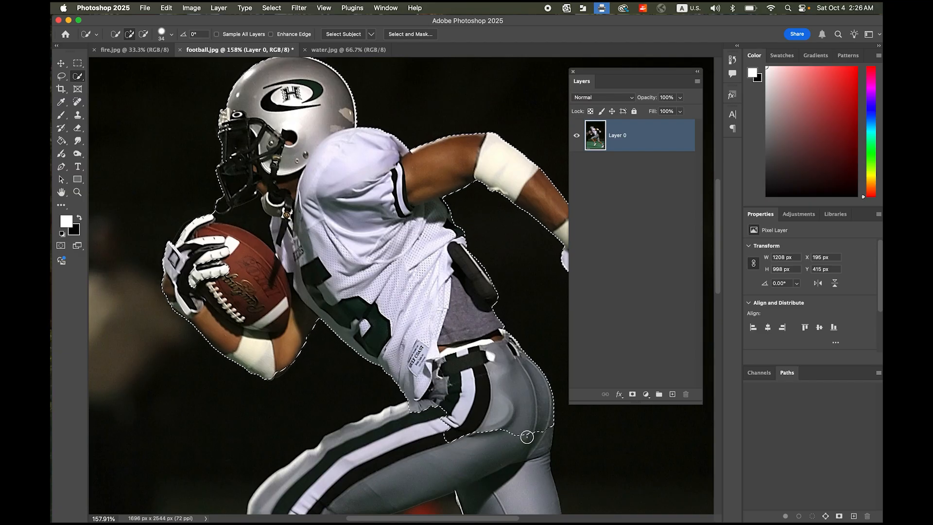
Step: Extend the selection over the striped pants of the leading thigh down to the knee
scroll(527, 437, down, 4)
mouse_move(495, 332)
mouse_down()
mouse_move(379, 354)
mouse_move(341, 373)
mouse_move(455, 360)
mouse_move(382, 334)
mouse_move(400, 323)
mouse_up()
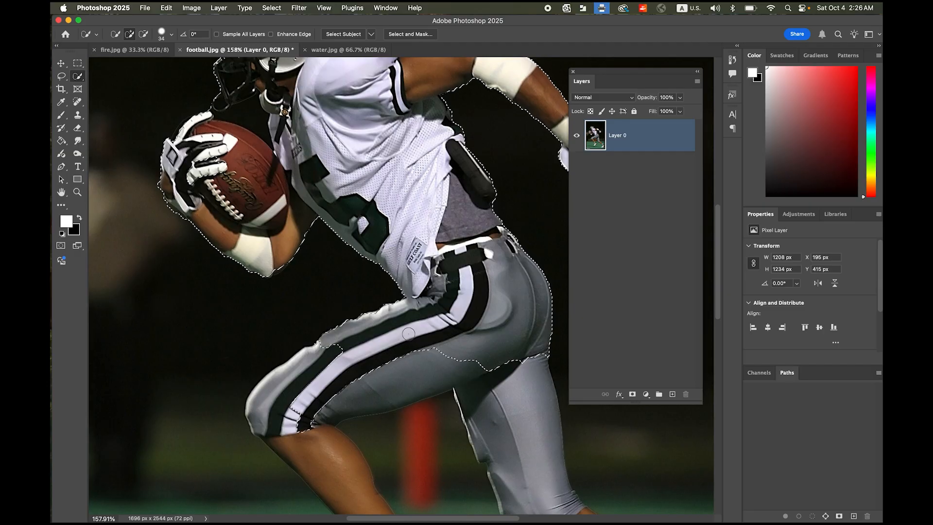
drag(344, 337, 303, 363)
mouse_move(371, 375)
mouse_down()
mouse_move(467, 352)
mouse_move(374, 377)
mouse_move(430, 372)
mouse_move(336, 408)
mouse_move(425, 394)
mouse_move(389, 415)
mouse_move(376, 406)
mouse_up()
Step: Add the leading shin, the sock and the black ankle section of the shoe to the selection
scroll(376, 406, down, 5)
scroll(376, 406, left, 4)
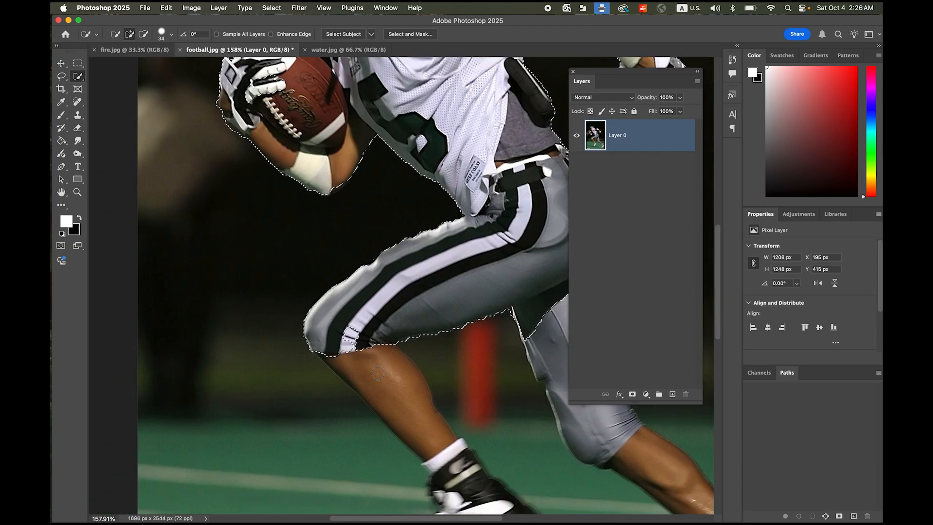
drag(378, 374, 432, 434)
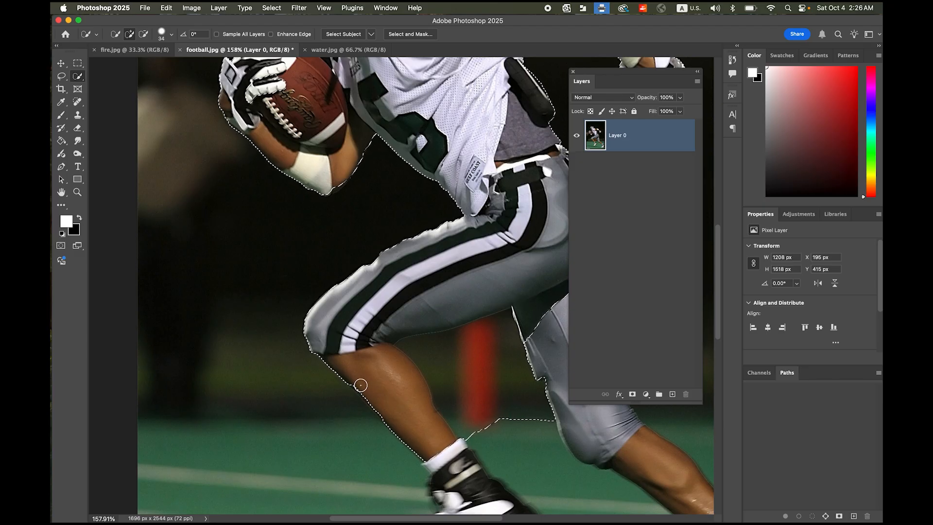
drag(423, 443, 470, 484)
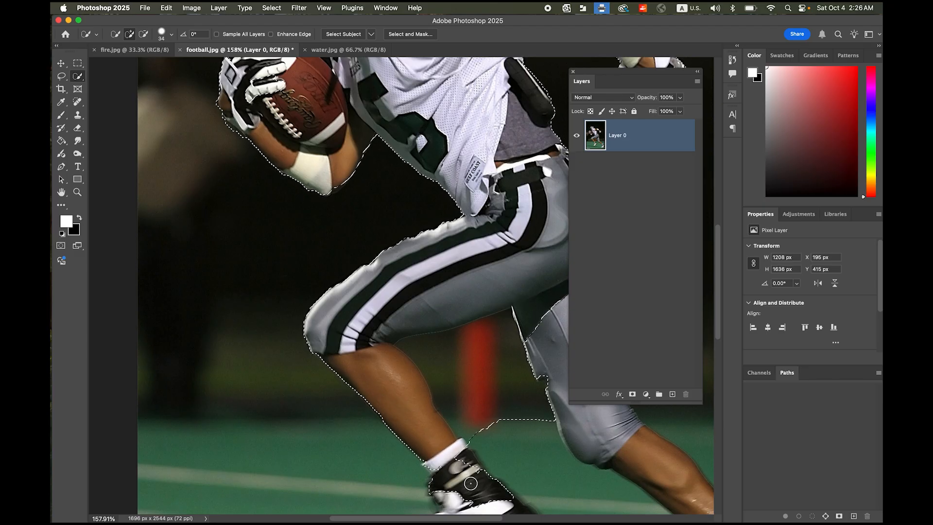
Step: Add the rest of the leading shoe, including its sole and toe, to the selection
scroll(470, 484, down, 5)
drag(458, 340, 474, 389)
drag(439, 359, 434, 430)
drag(496, 417, 431, 447)
drag(455, 403, 359, 432)
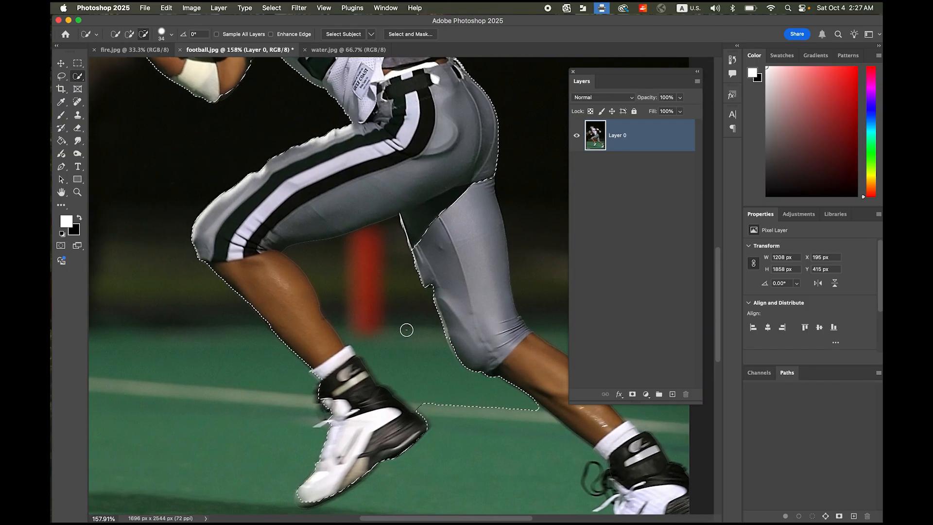
Step: Subtract the green field and dark background between the two legs from the selection
drag(382, 322, 459, 398)
drag(381, 282, 427, 356)
drag(335, 258, 372, 298)
drag(311, 256, 381, 284)
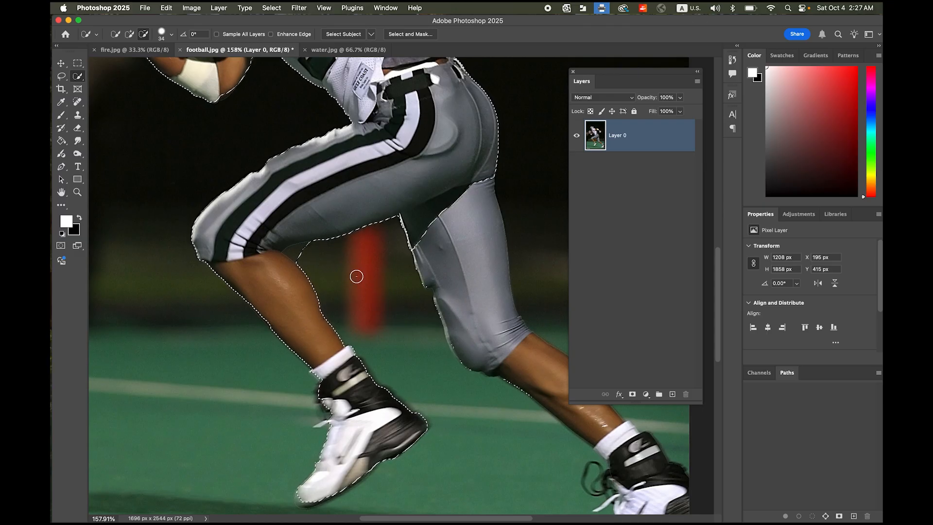
Step: Reduce the brush to 14 px and then 5 px, and subtract the narrow background wedge behind the leading knee
scroll(357, 277, up, 10)
mouse_move(310, 301)
mouse_down()
mouse_move(370, 318)
mouse_move(307, 309)
mouse_up()
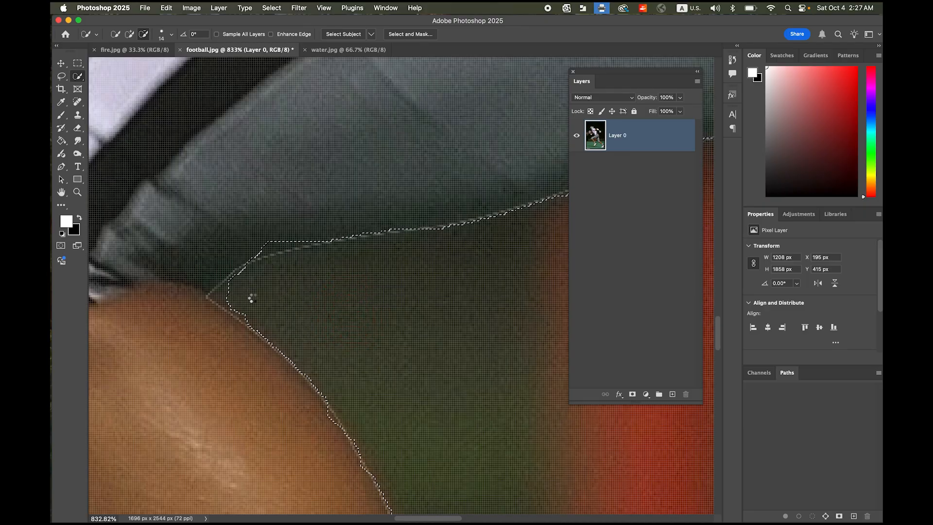
drag(325, 315, 272, 313)
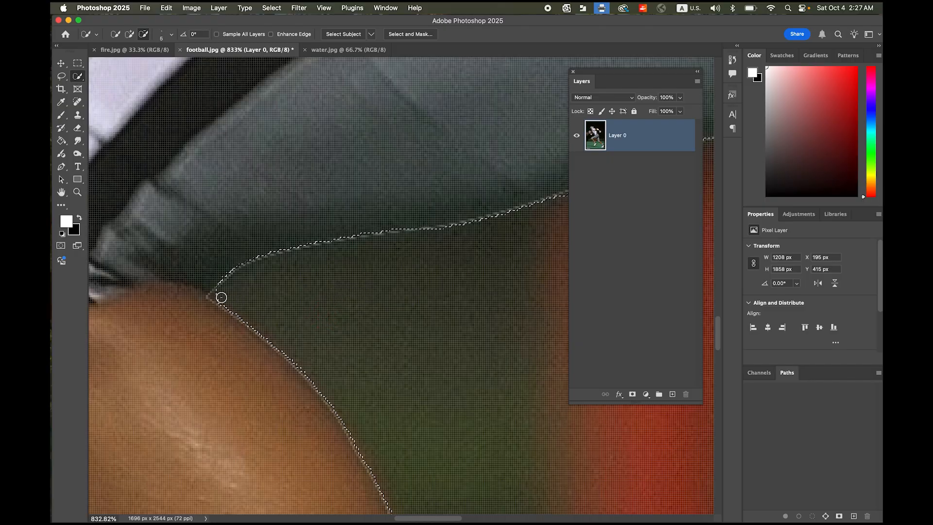
Step: Enlarge the brush to 52 px and add the grey pants of the trailing leg to the selection
scroll(410, 342, down, 6)
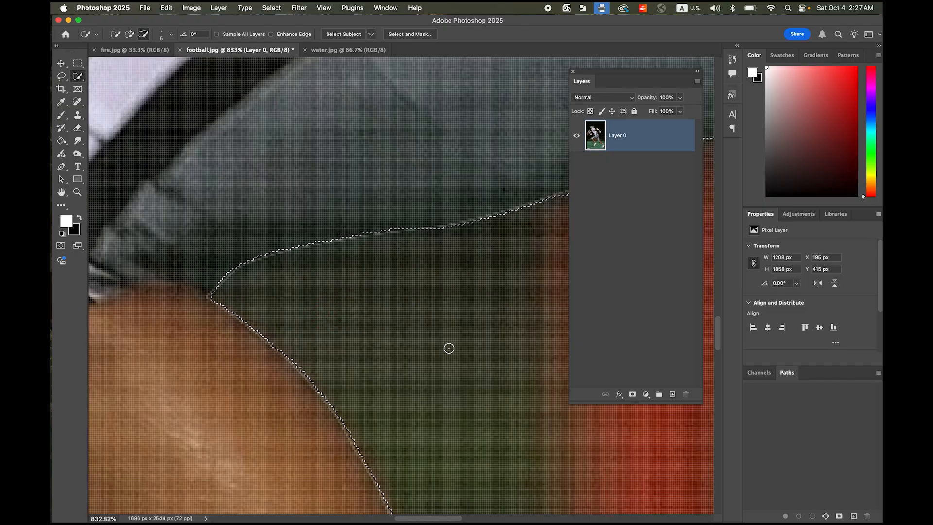
scroll(464, 354, right, 10)
scroll(464, 354, down, 3)
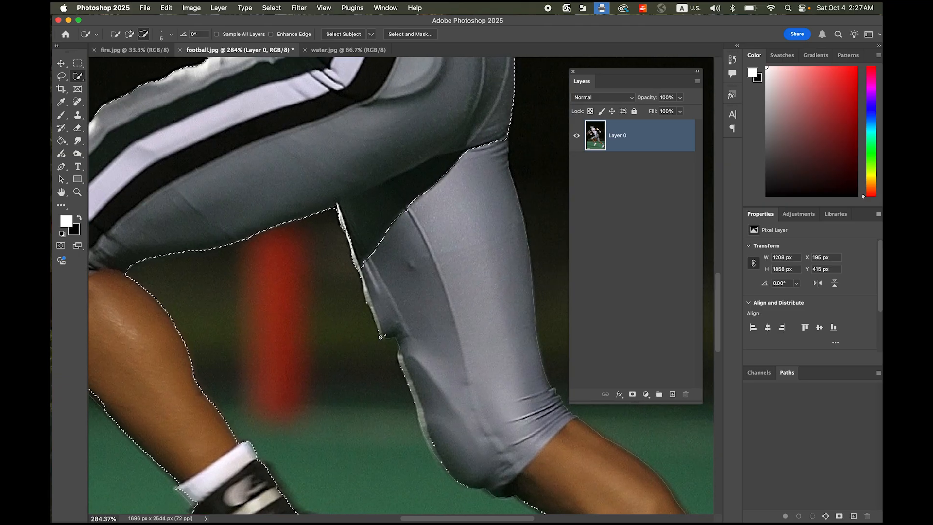
drag(341, 287, 376, 292)
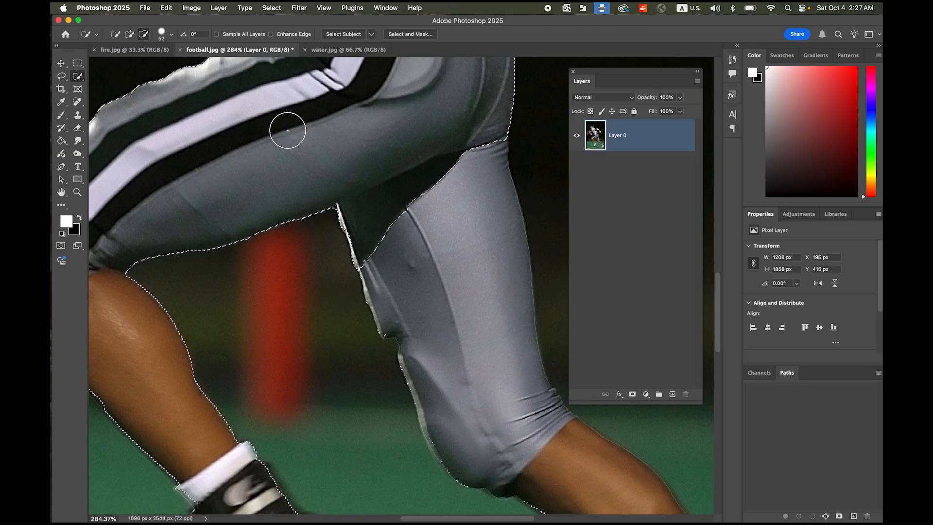
mouse_move(369, 187)
mouse_down()
mouse_move(415, 221)
mouse_move(404, 208)
mouse_move(423, 266)
mouse_move(450, 286)
mouse_move(471, 368)
mouse_up()
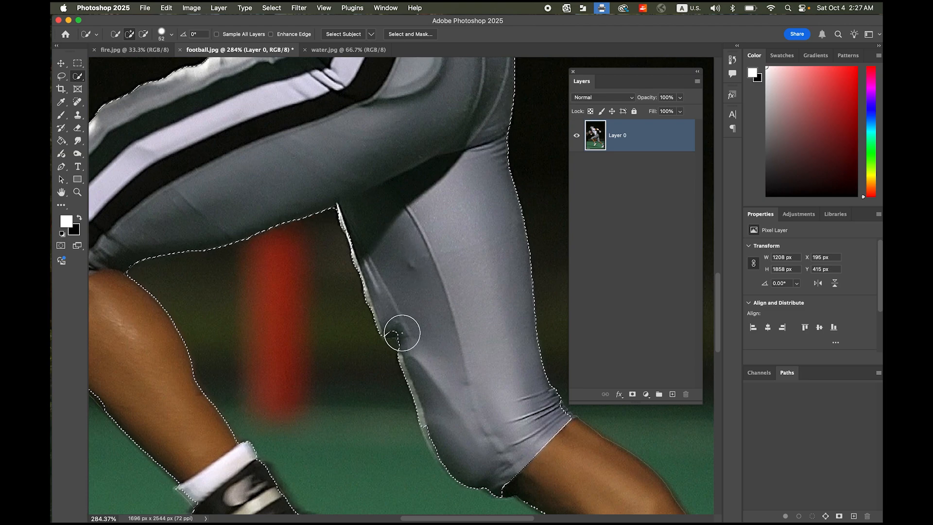
Step: Add the trailing lower leg, the sock and the shoe at the image edge to the selection
scroll(437, 276, down, 5)
scroll(437, 275, right, 3)
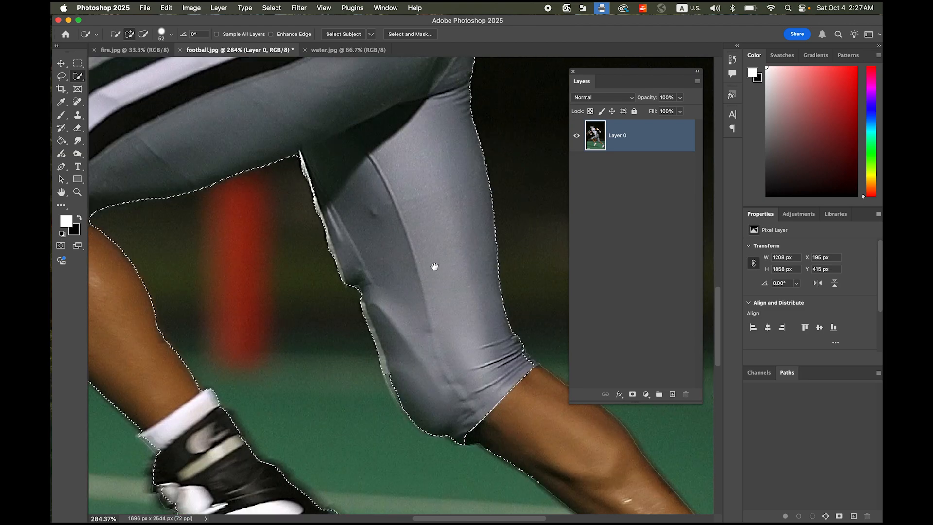
mouse_move(428, 336)
mouse_down()
mouse_move(511, 371)
mouse_move(386, 249)
mouse_up()
mouse_move(530, 384)
mouse_down()
mouse_move(543, 403)
mouse_move(412, 293)
mouse_move(427, 386)
mouse_move(496, 379)
mouse_move(525, 400)
mouse_up()
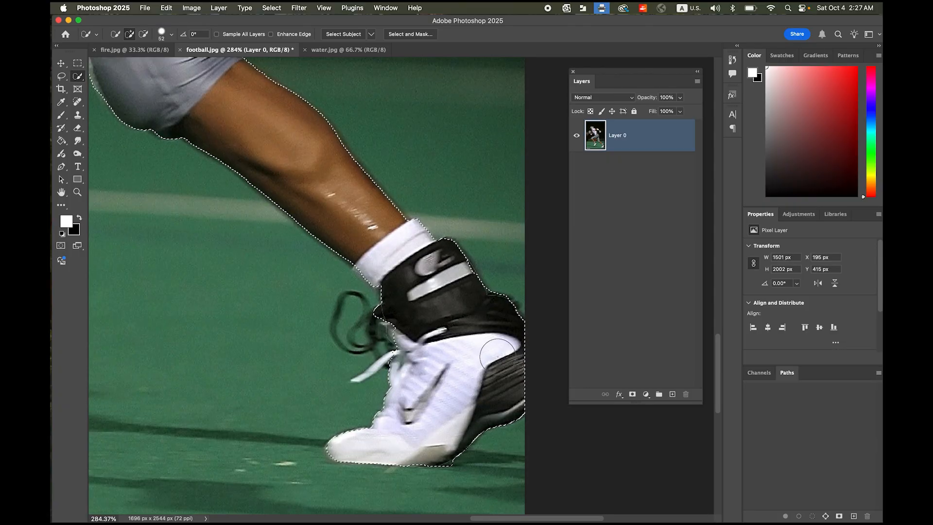
drag(490, 364, 430, 337)
drag(427, 268, 419, 305)
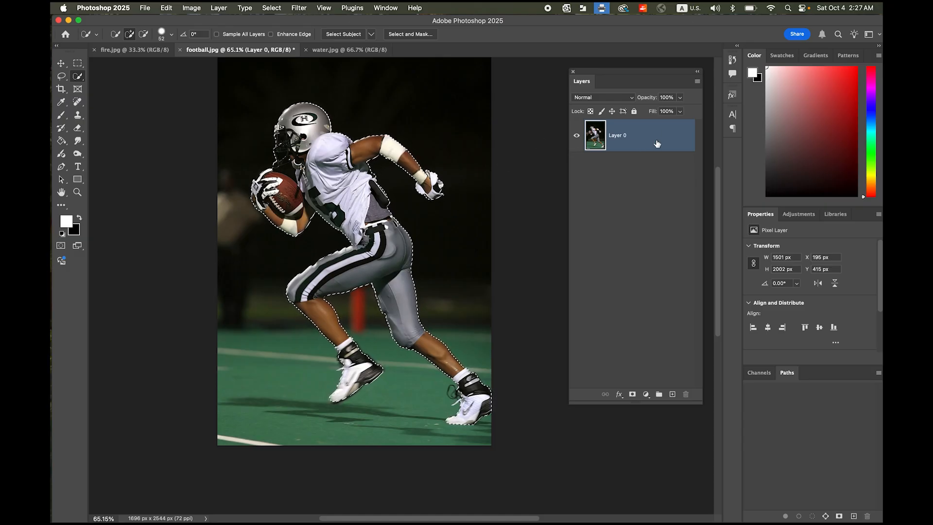
Step: Delete the selected player pixels to check the selection for gaps, and undo the deletion
key(Delete)
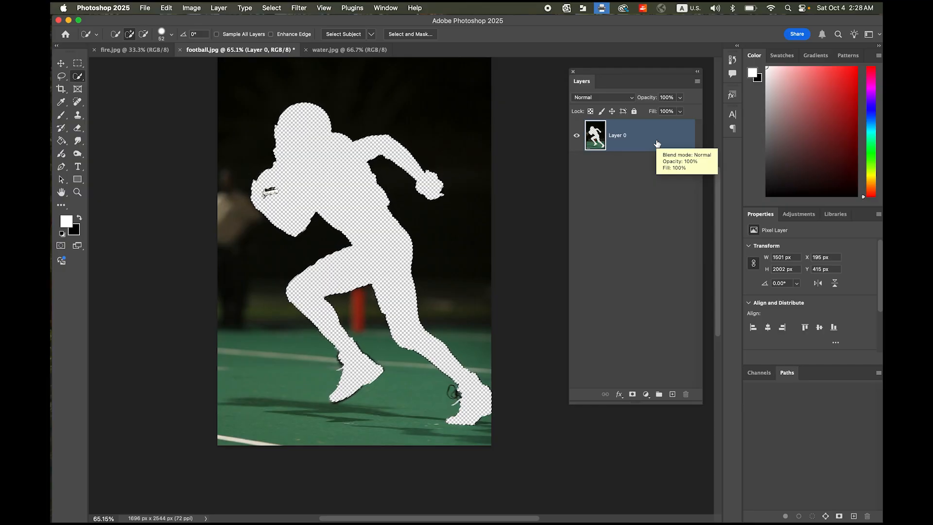
key(super+z)
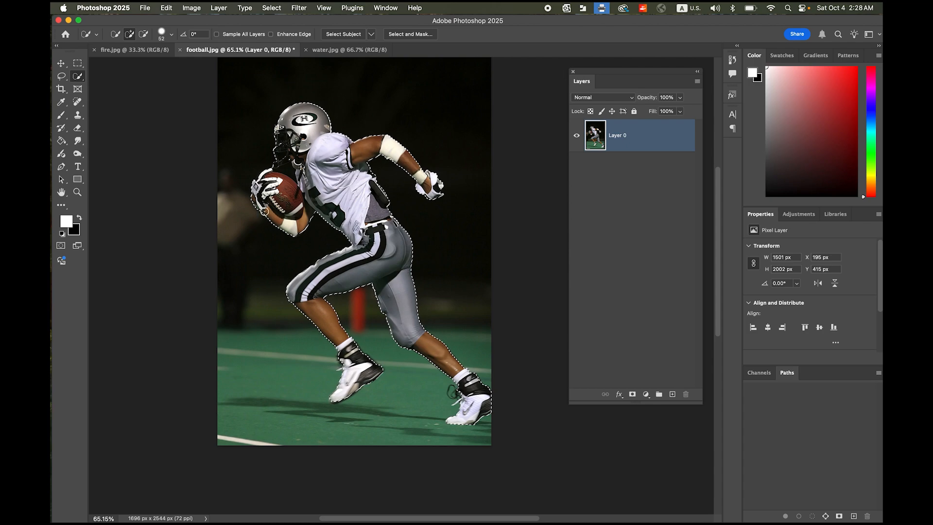
Step: Add the missed glove fingers on the hand gripping the football to the selection, and subtract background beside the forearm
scroll(263, 193, up, 5)
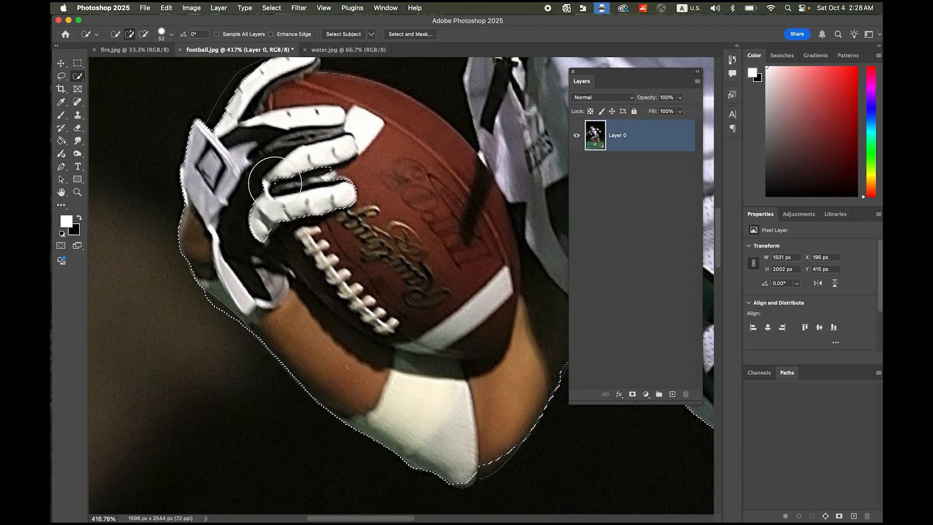
drag(326, 202, 311, 223)
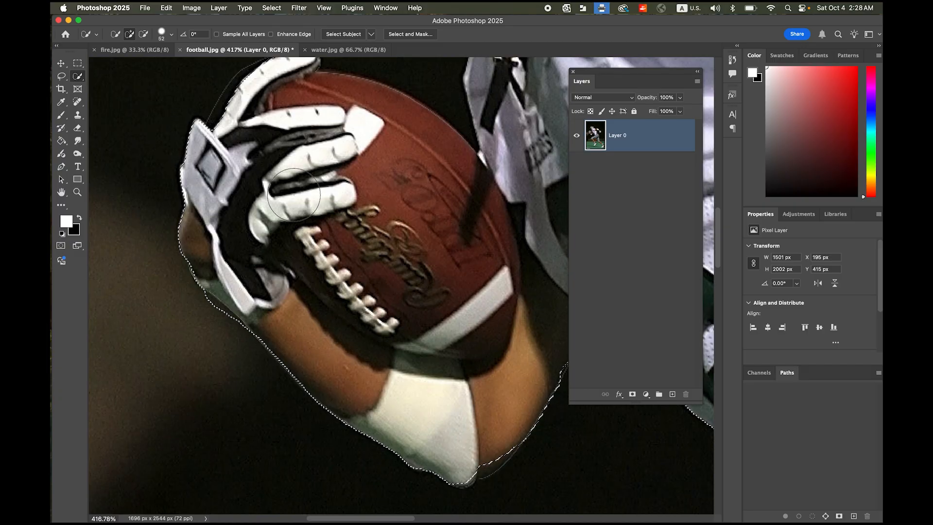
key(super+z)
mouse_move(283, 214)
mouse_down()
mouse_move(335, 220)
mouse_move(371, 250)
mouse_up()
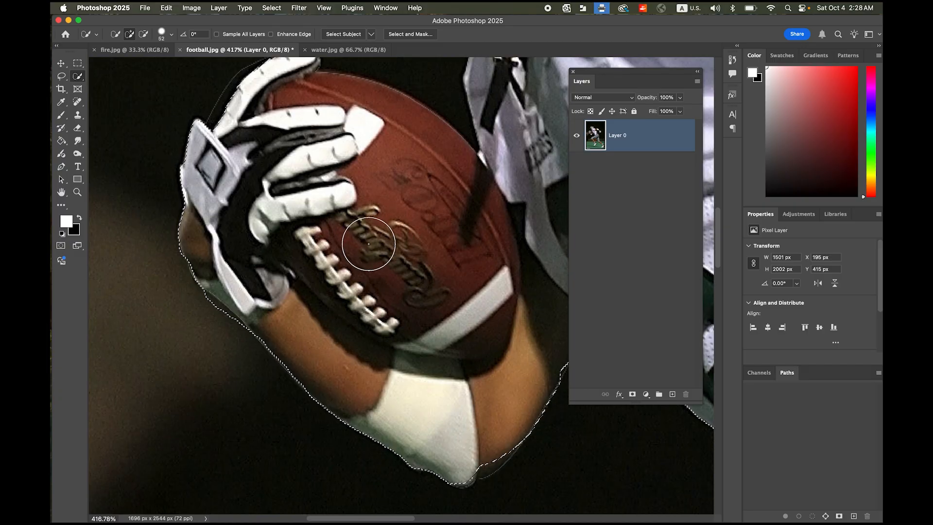
click(143, 35)
click(203, 327)
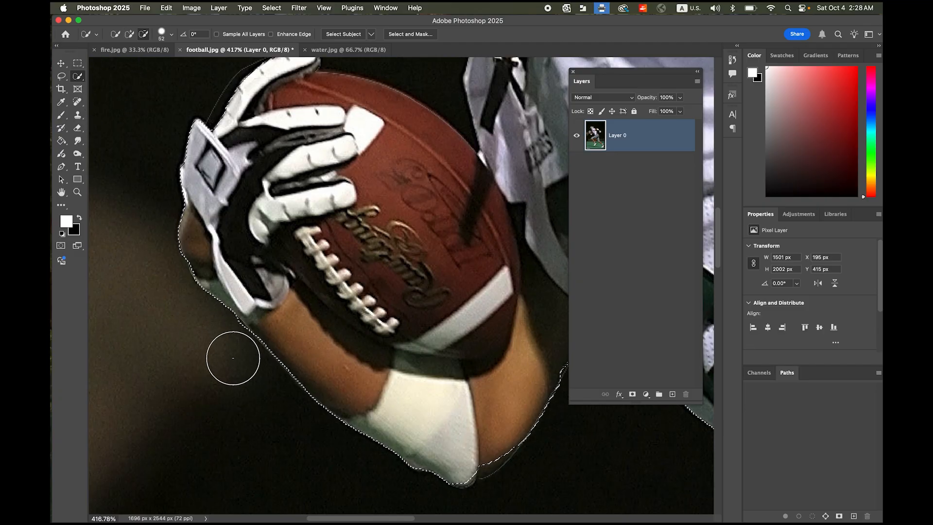
Step: Delete the player pixels once more to check the corrected selection around the gloved hand, and undo the deletion
scroll(460, 301, down, 10)
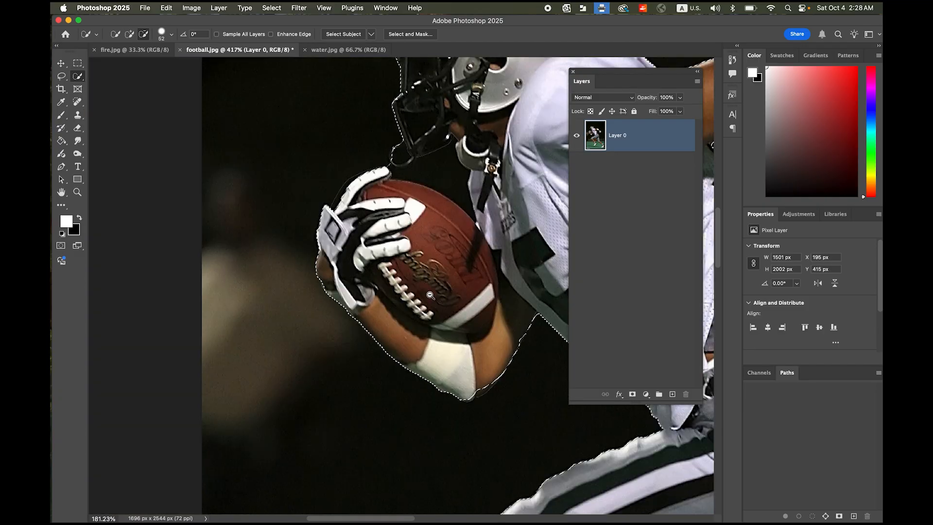
drag(290, 247, 282, 238)
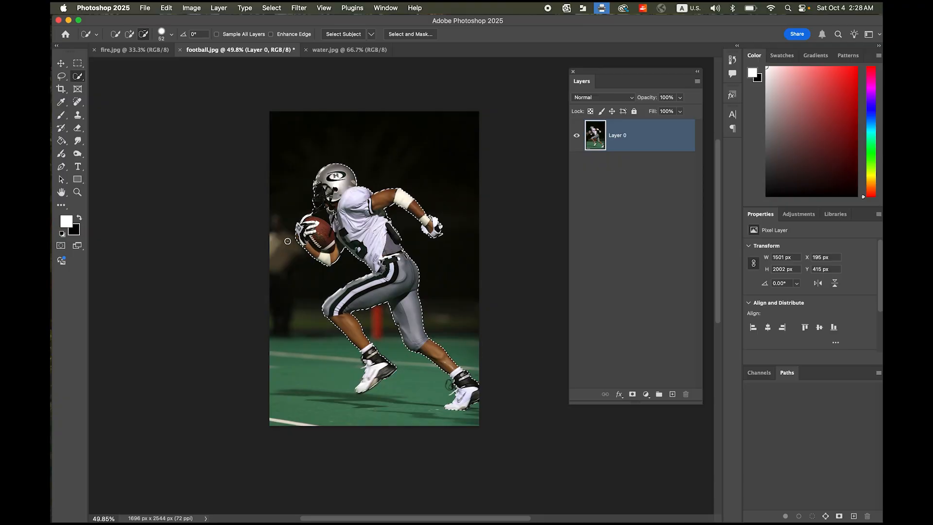
key(Delete)
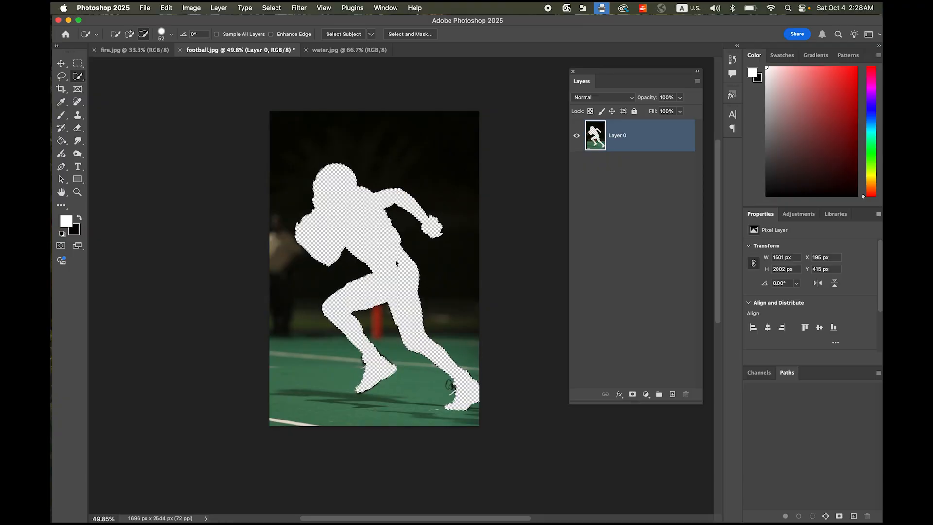
key(super+z)
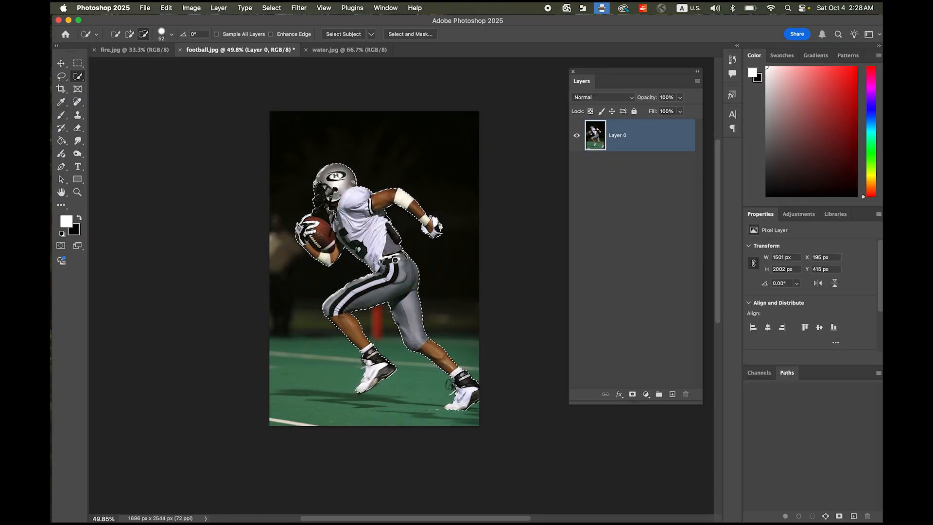
Step: Invert the selection to delete the background around the player, and clear the selection
click(271, 7)
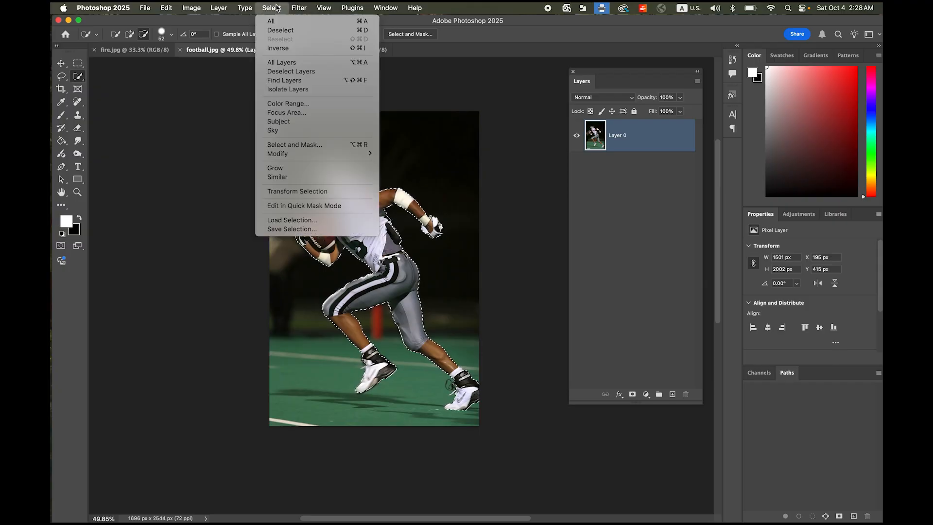
click(290, 48)
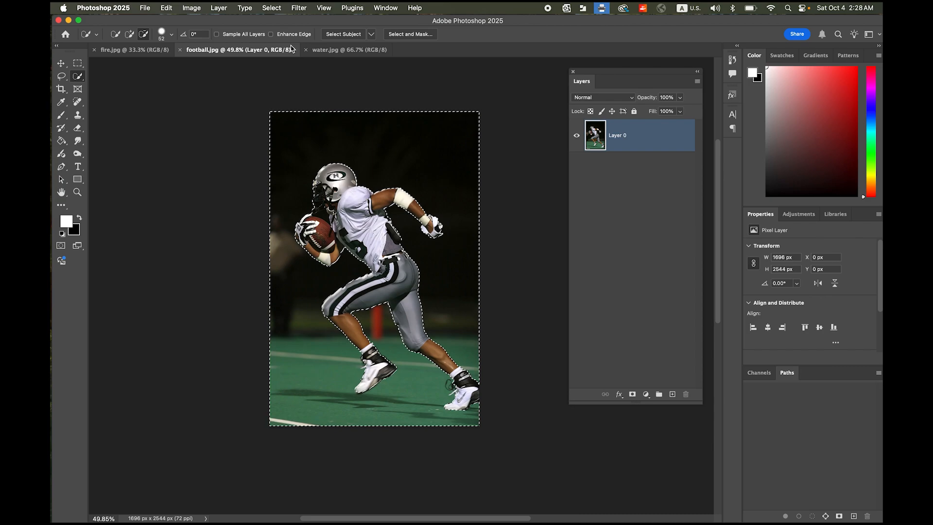
key(Delete)
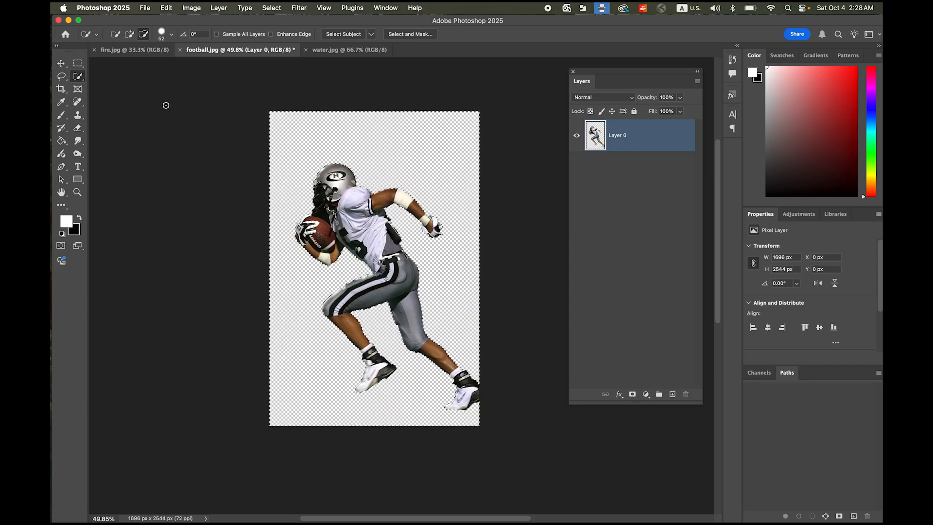
click(78, 64)
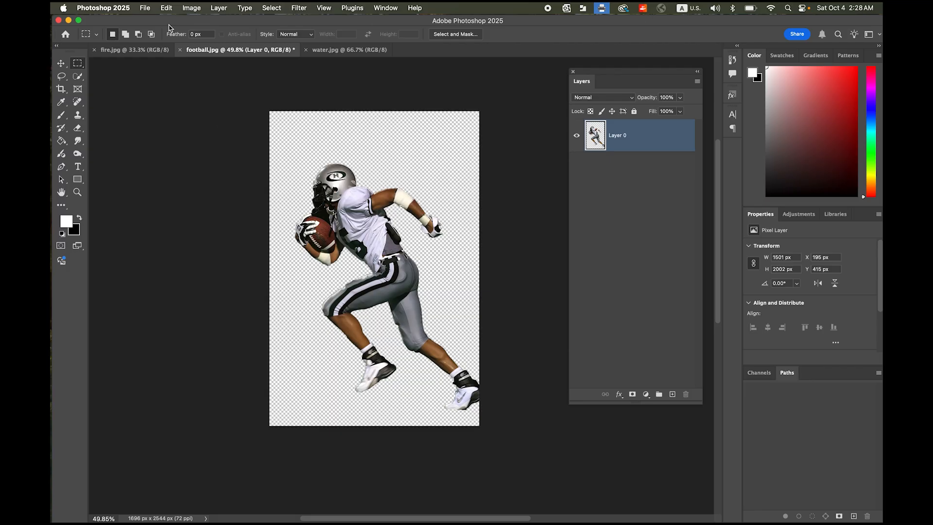
Step: Create a new 11 by 17 inch portrait document at 72 pixels/inch in CMYK Color with a white background
click(147, 7)
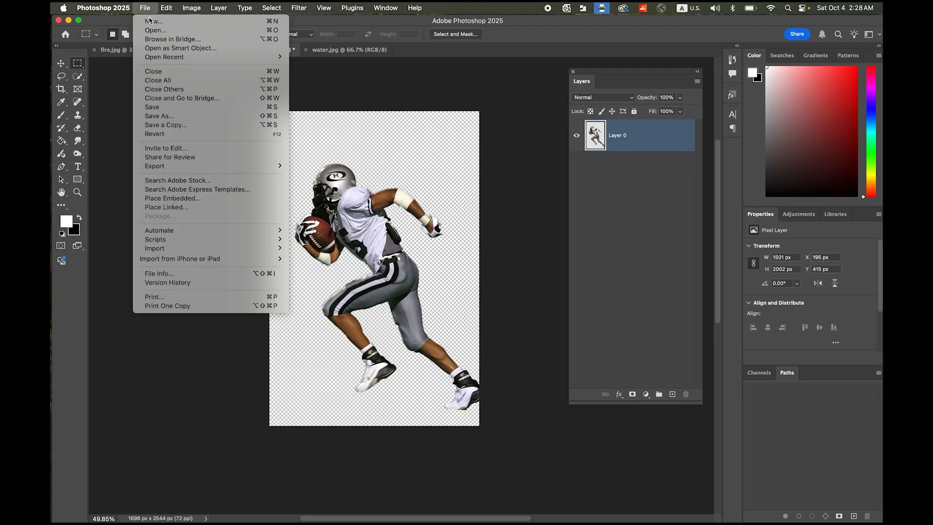
click(150, 21)
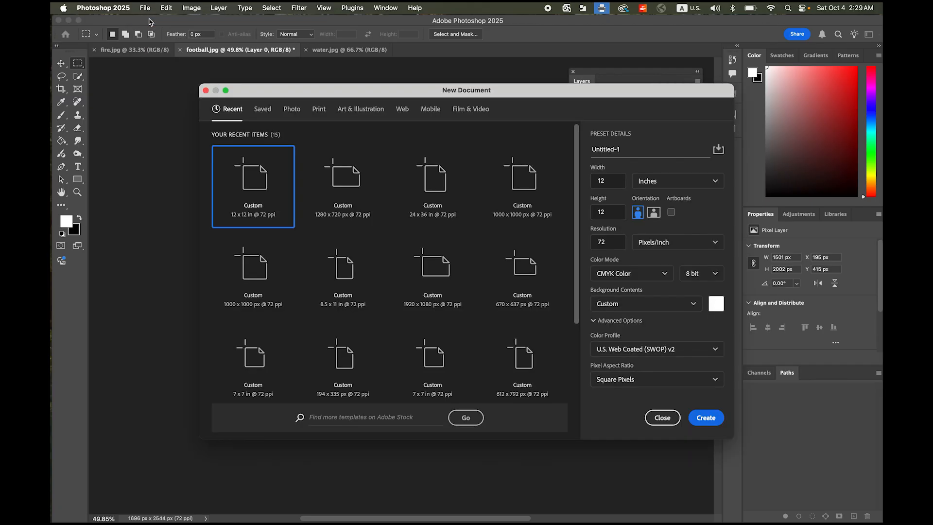
click(614, 181)
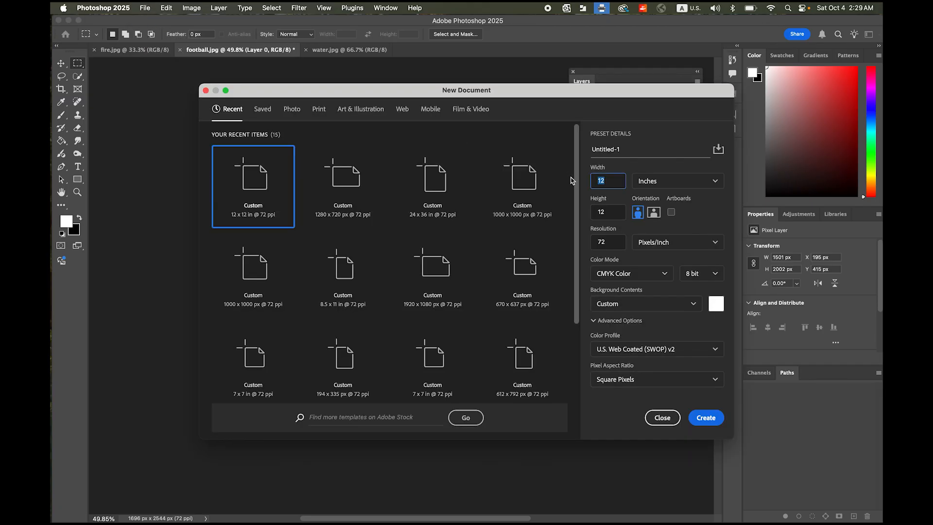
click(668, 184)
click(667, 185)
click(618, 181)
click(603, 212)
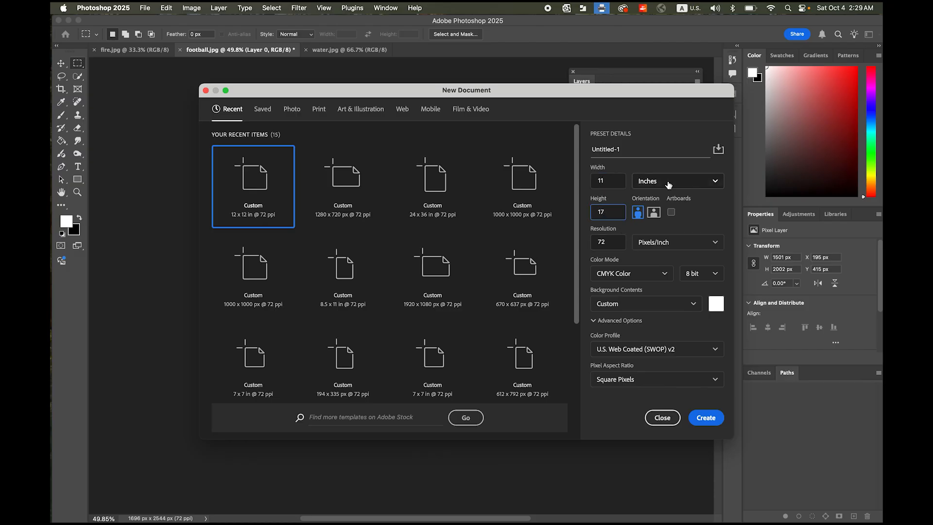
click(614, 244)
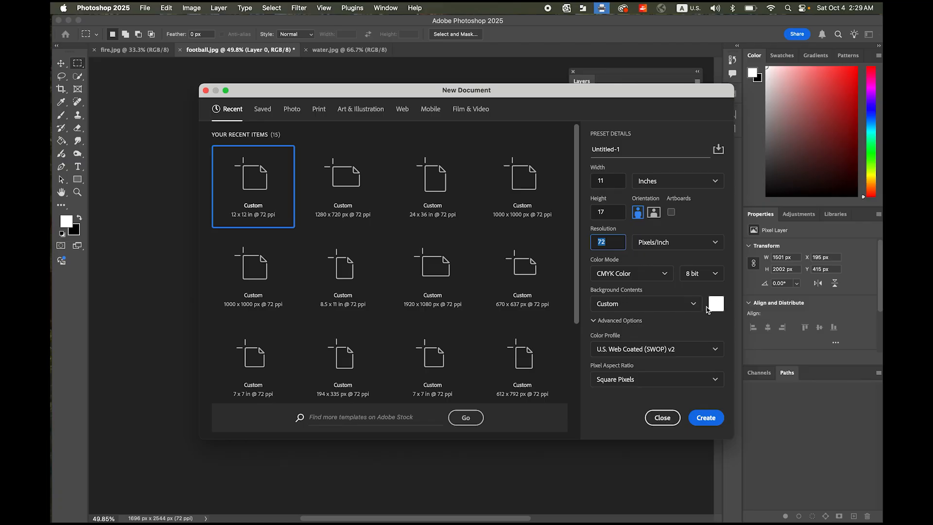
click(713, 413)
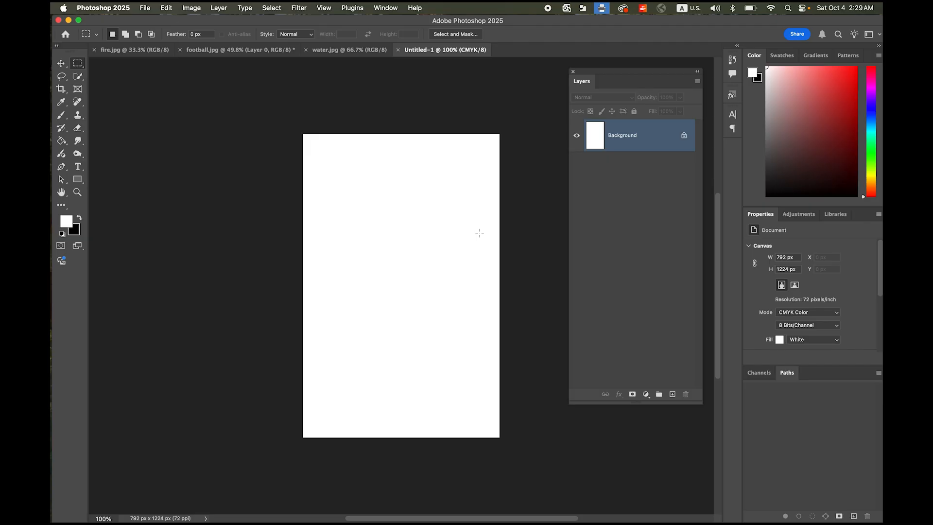
drag(449, 232, 419, 203)
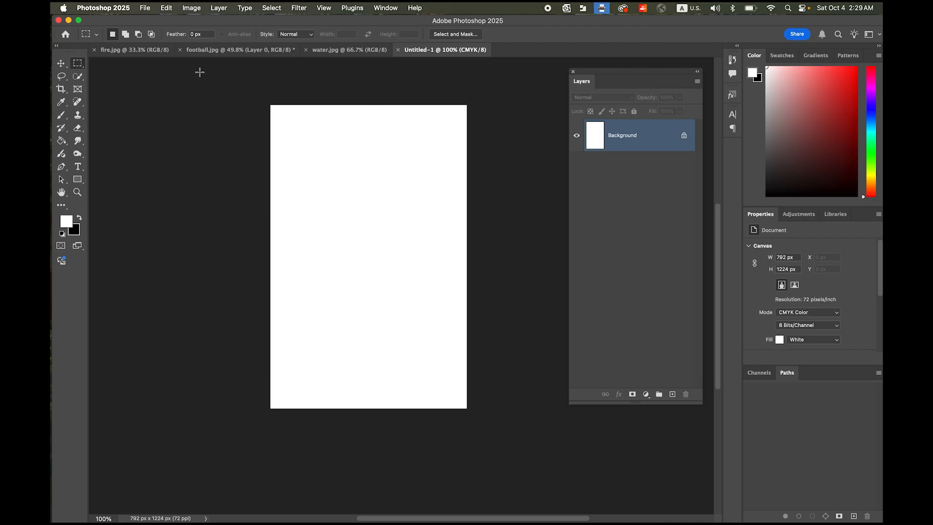
Step: Select the entire fire.jpg image with the Rectangular Marquee tool and copy it
click(110, 53)
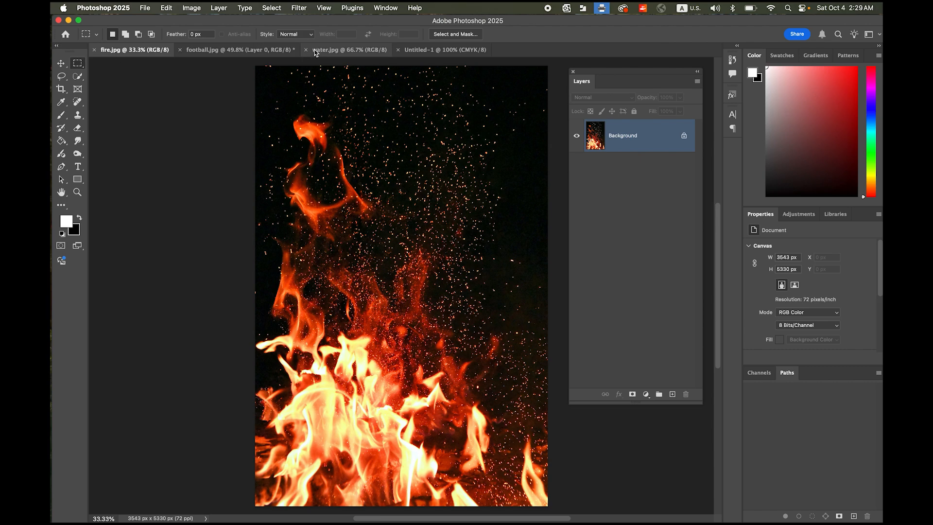
click(360, 52)
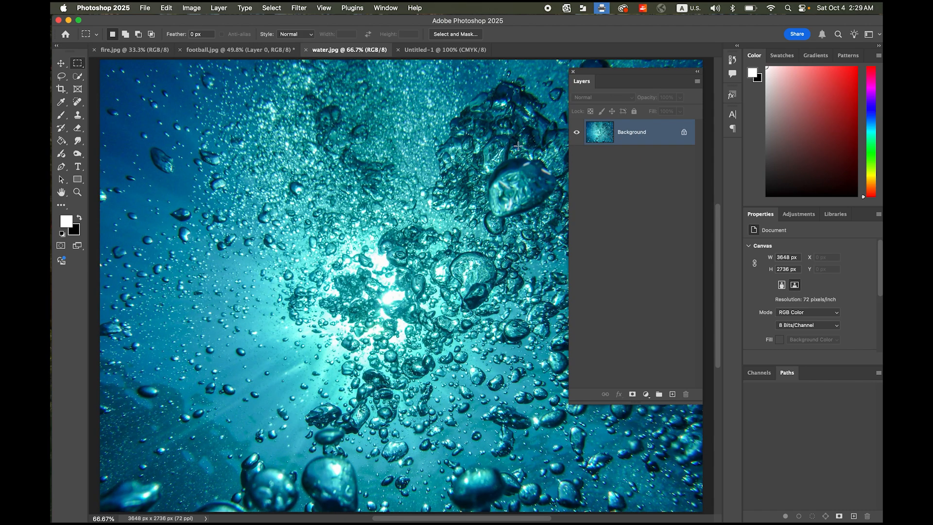
click(160, 51)
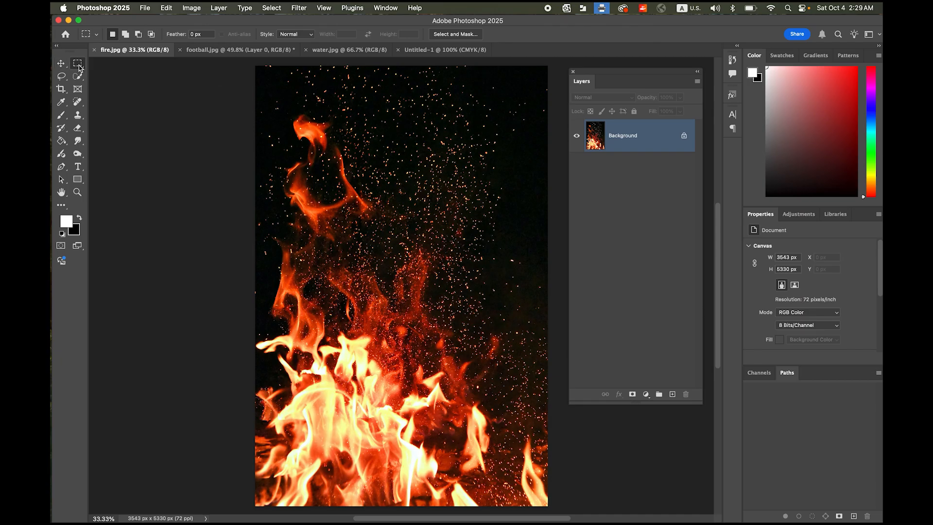
drag(250, 62, 574, 477)
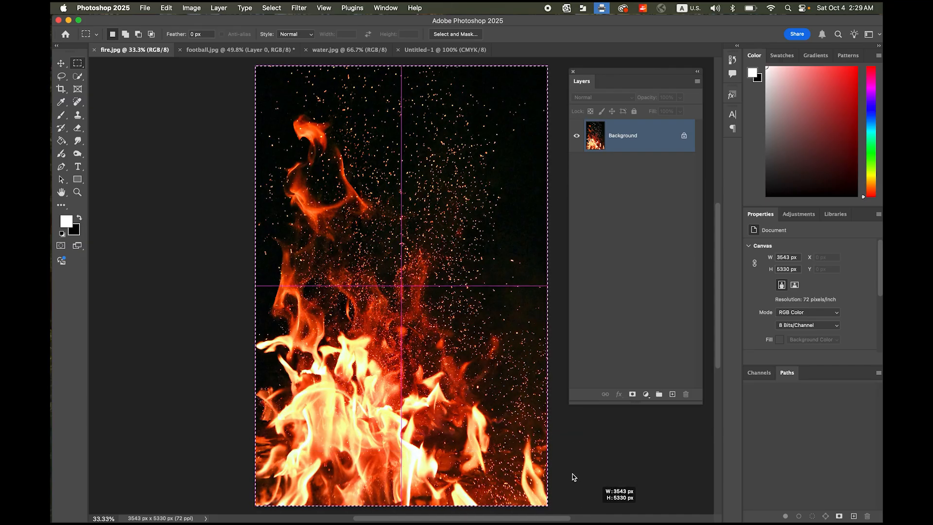
click(167, 8)
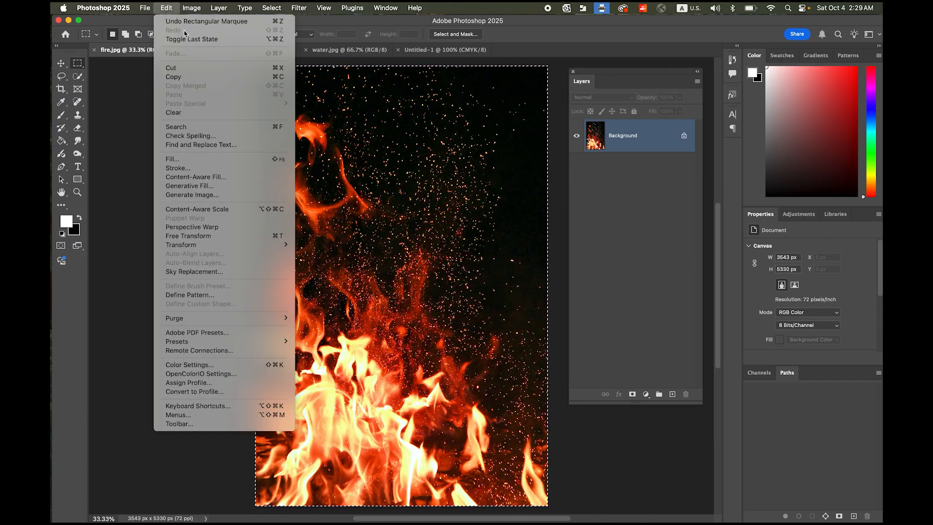
click(215, 78)
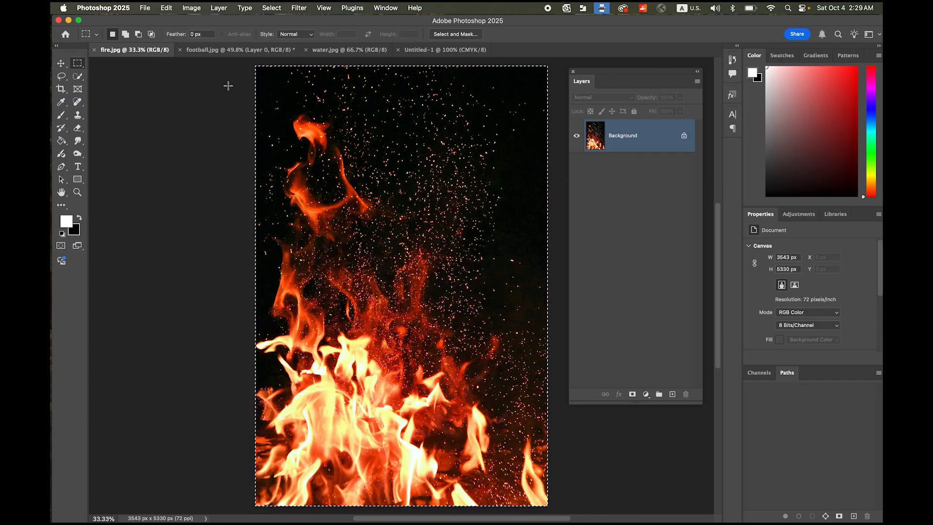
Step: Paste the copied fire image into the blank Untitled-1 document
click(416, 51)
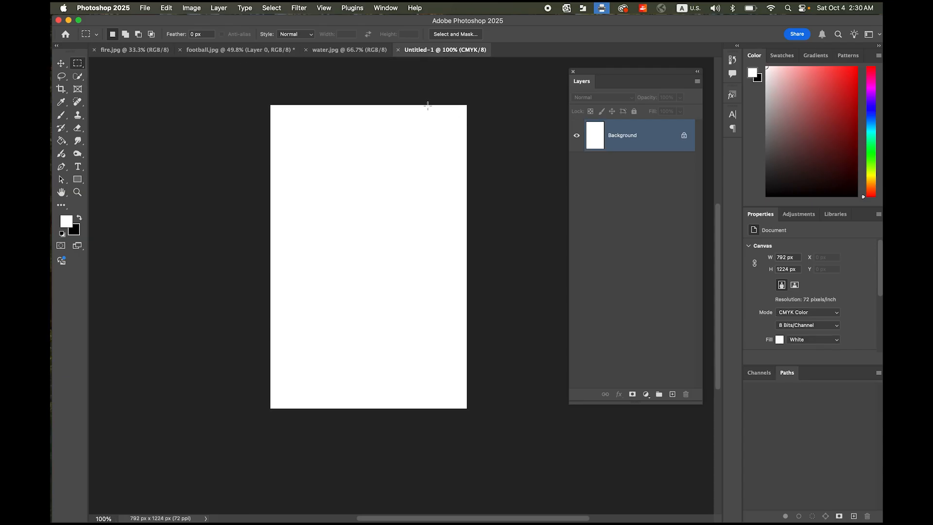
click(166, 6)
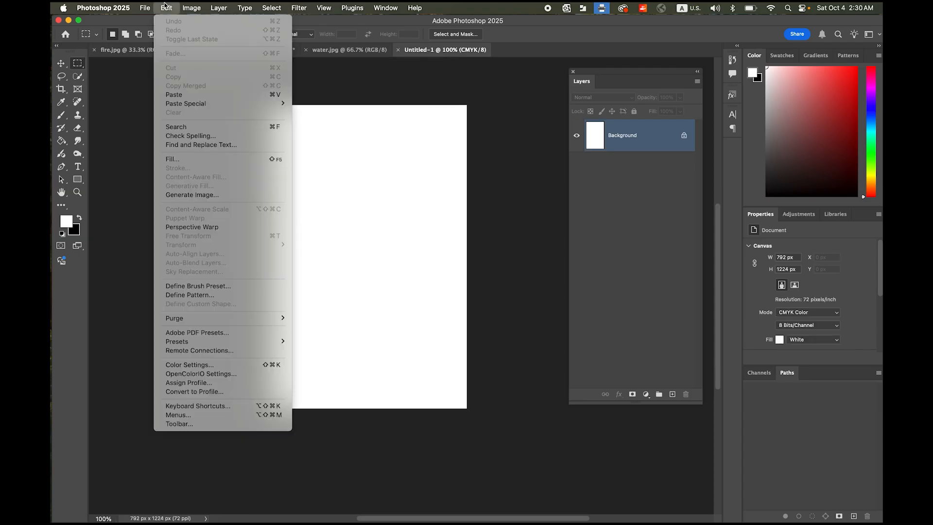
click(226, 94)
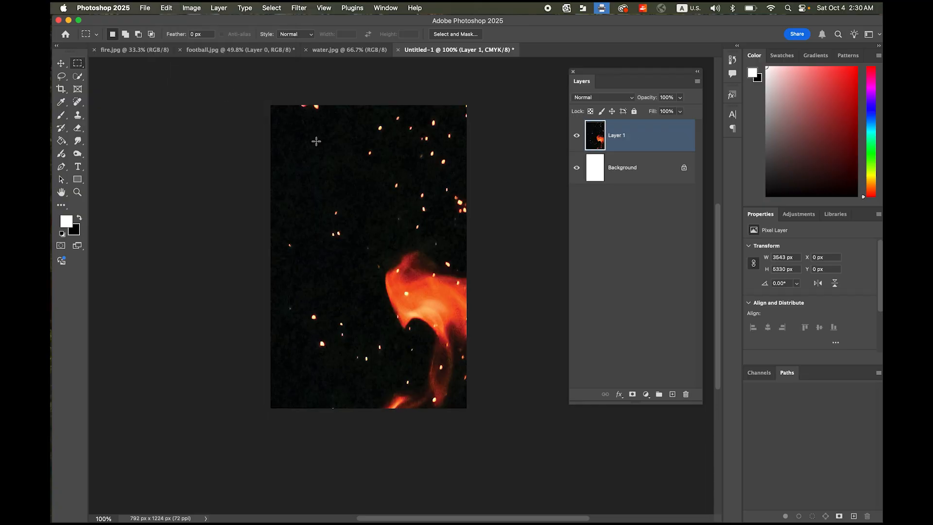
Step: Scale the pasted fire layer proportionally to about 23.94% so it just covers the canvas, and apply the transform
scroll(454, 250, down, 10)
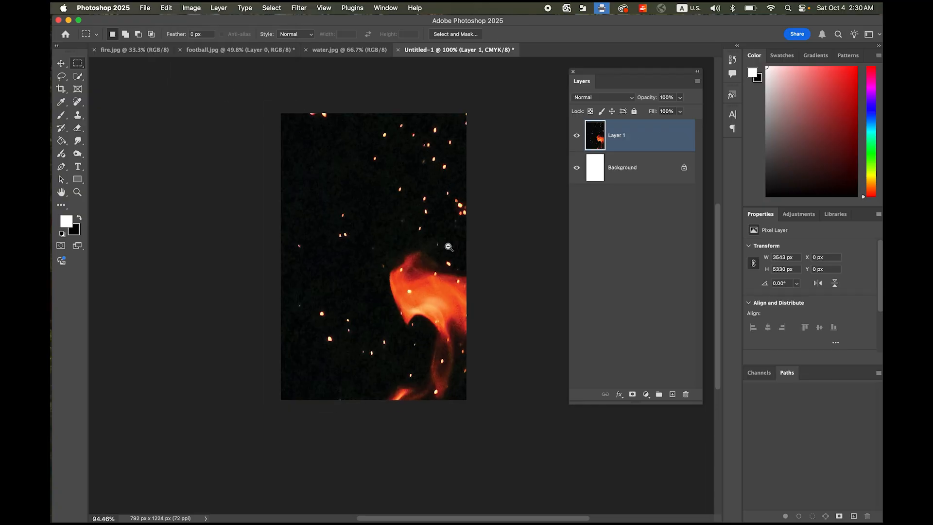
drag(437, 259, 342, 204)
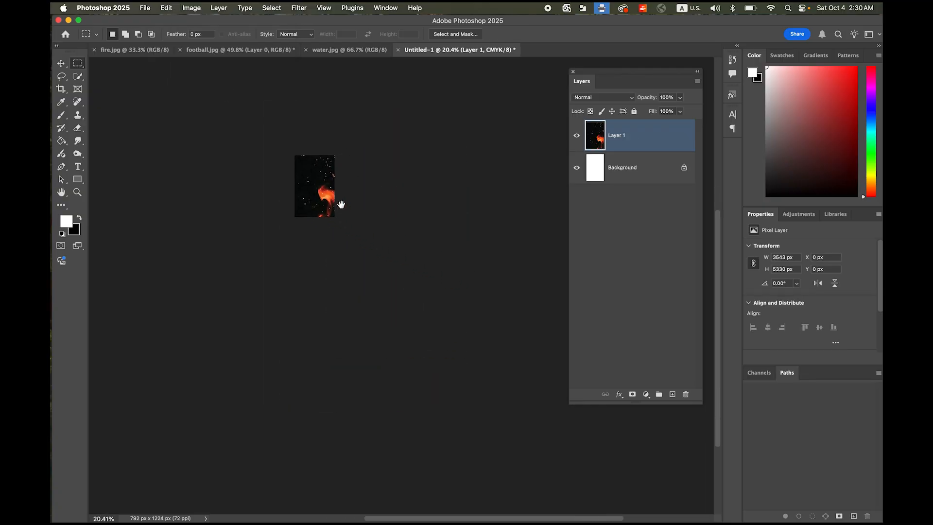
click(61, 63)
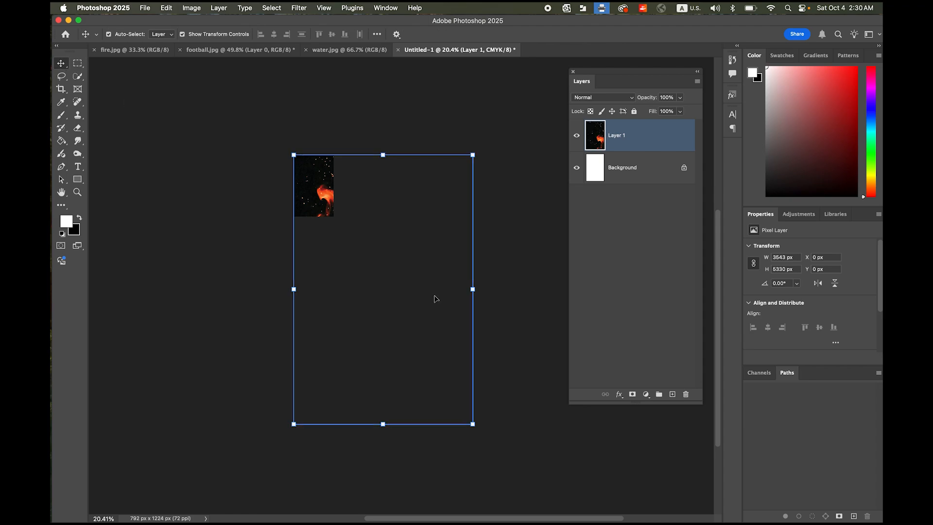
drag(473, 425, 327, 224)
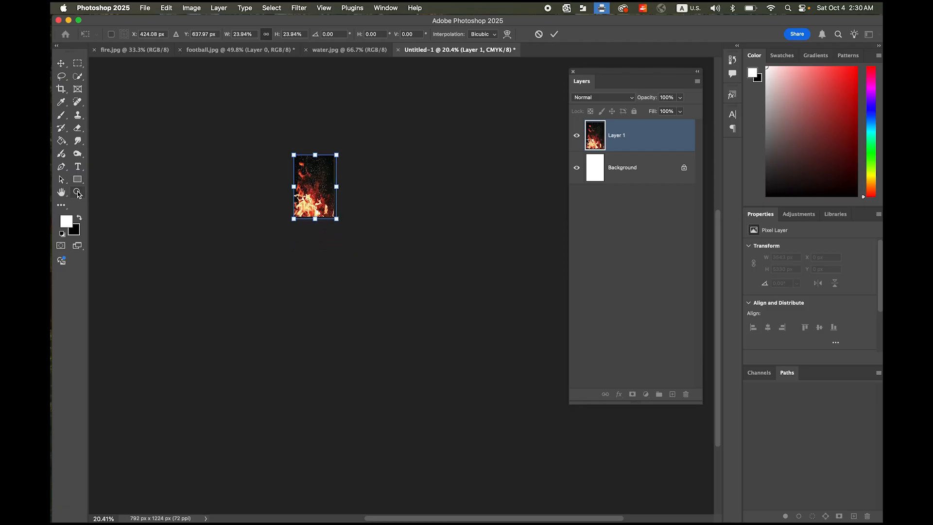
click(555, 35)
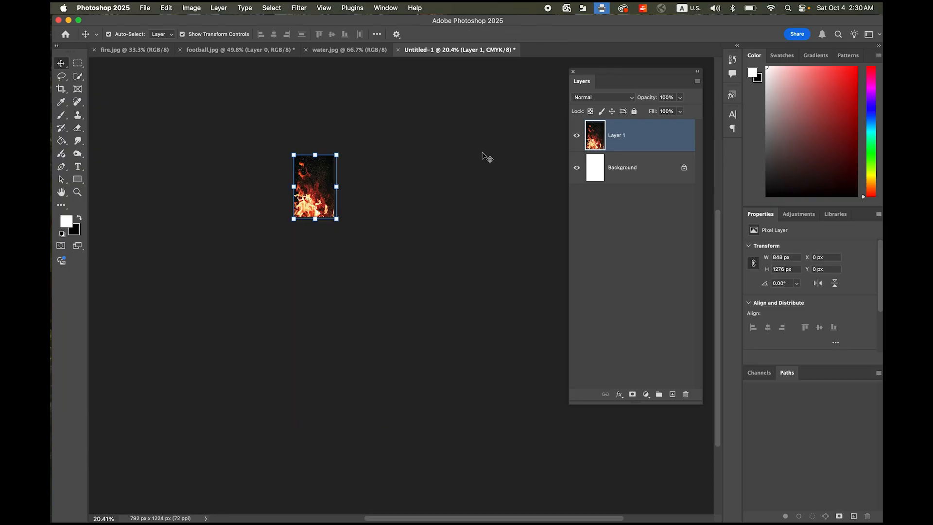
Step: Select and copy the entire water.jpg image and paste it into the Untitled-1 document above the fire layer
click(76, 63)
scroll(293, 160, left, 3)
scroll(293, 161, up, 3)
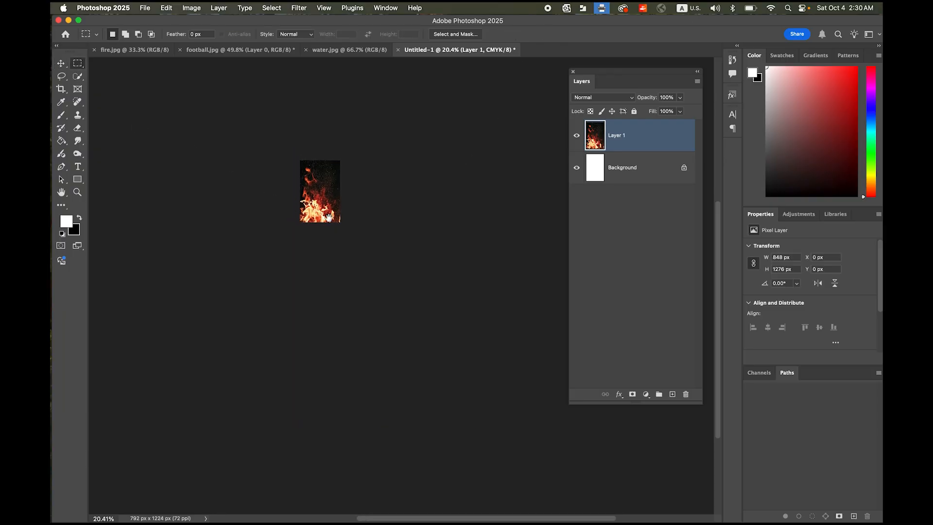
click(324, 51)
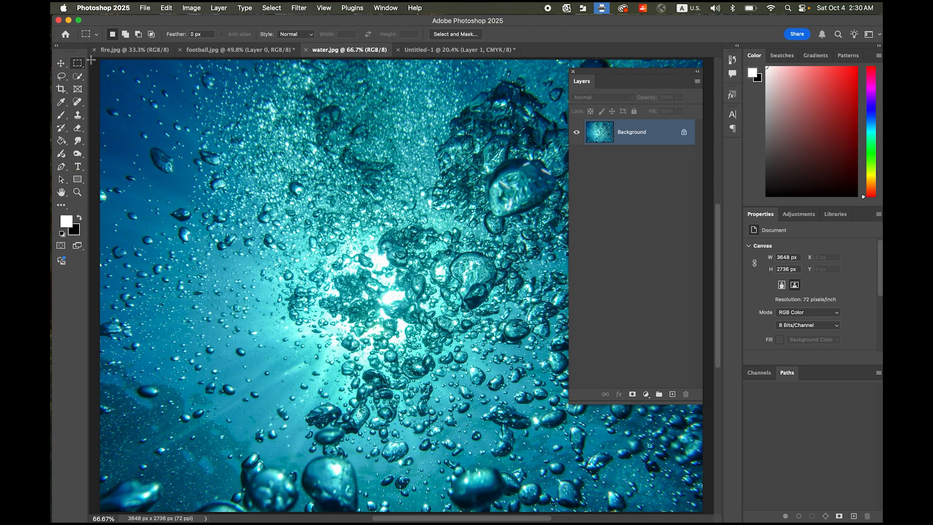
key(super+a)
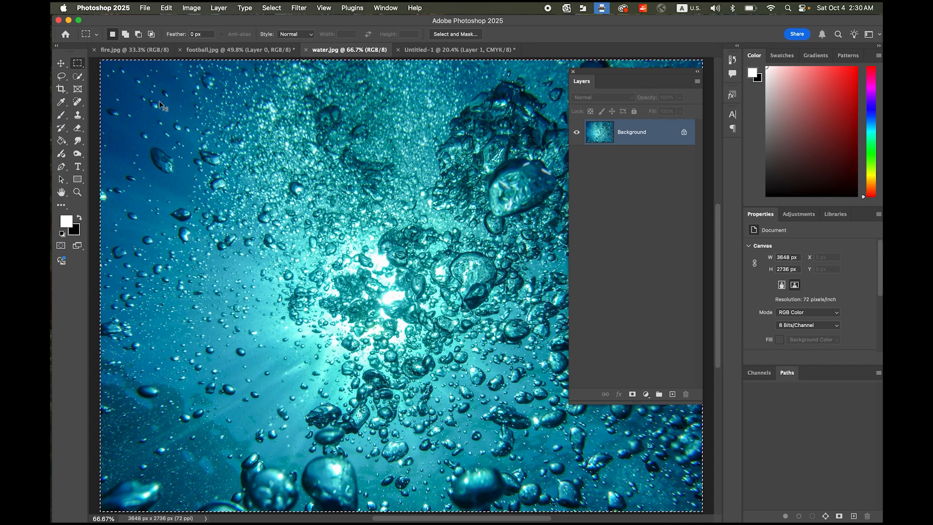
click(459, 49)
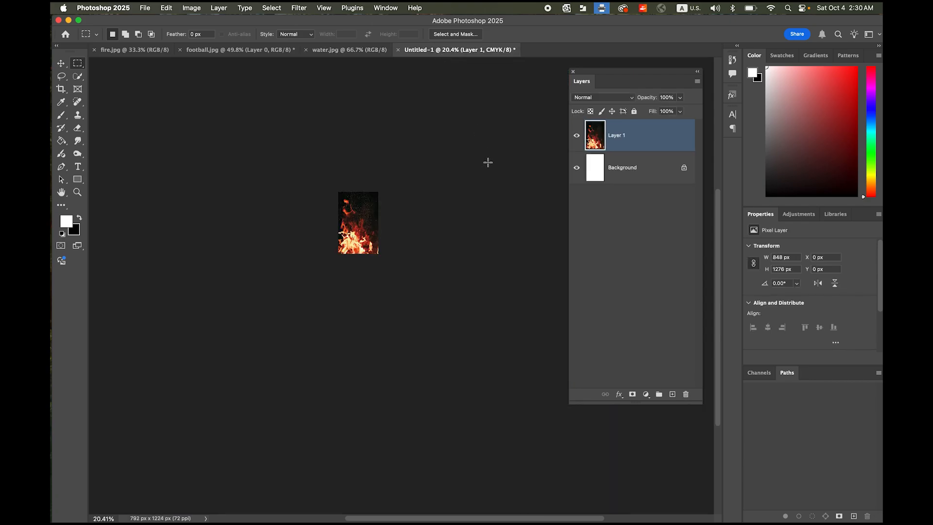
key(super+v)
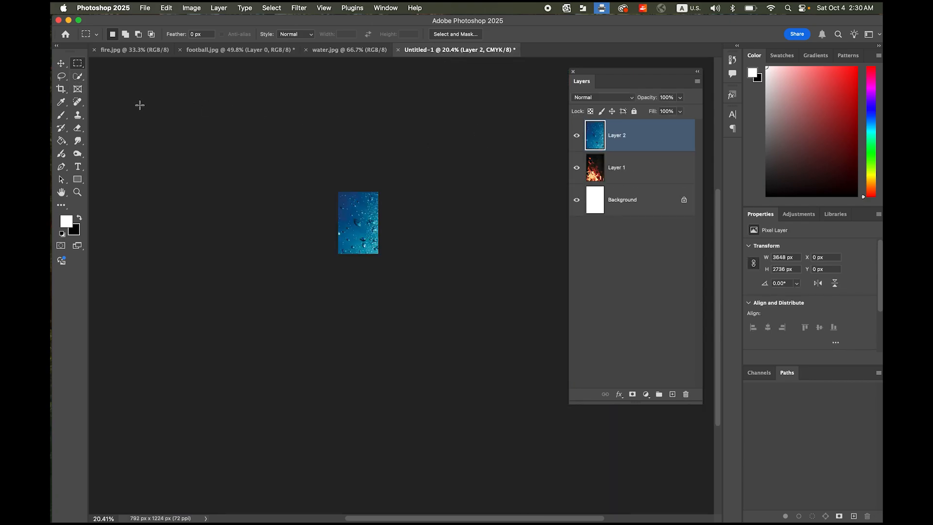
Step: Scale the pasted water layer to about 34.76%, rotate it -90° and position it to cover the canvas, applying the transform
click(62, 64)
drag(523, 330, 407, 277)
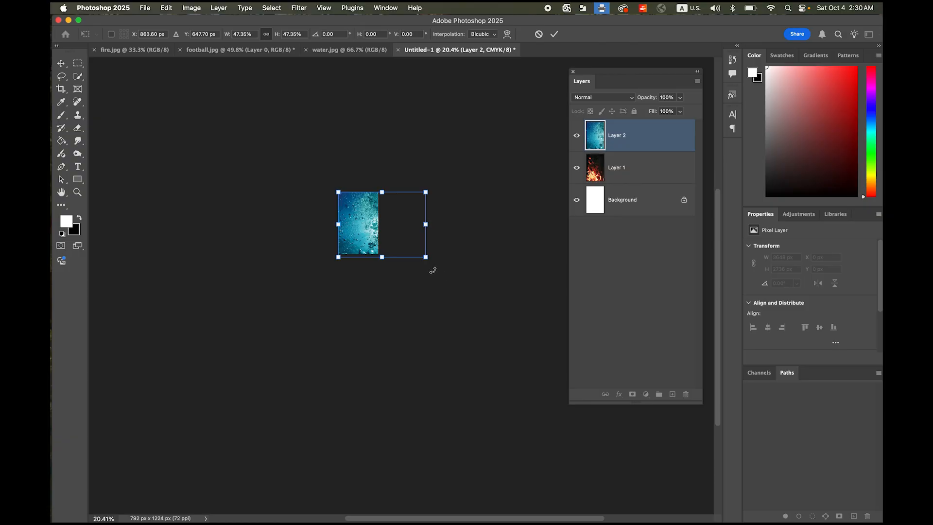
drag(430, 265, 414, 189)
drag(402, 241, 381, 254)
drag(322, 177, 333, 189)
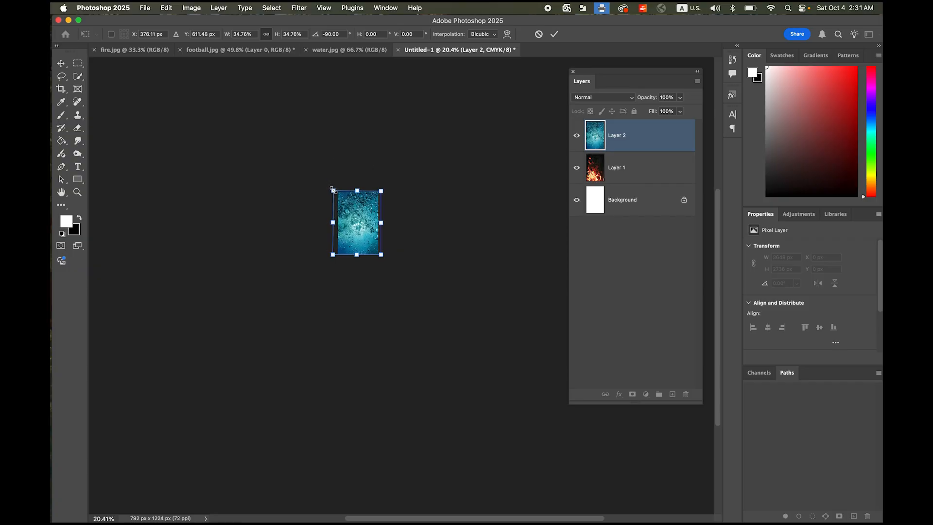
click(555, 34)
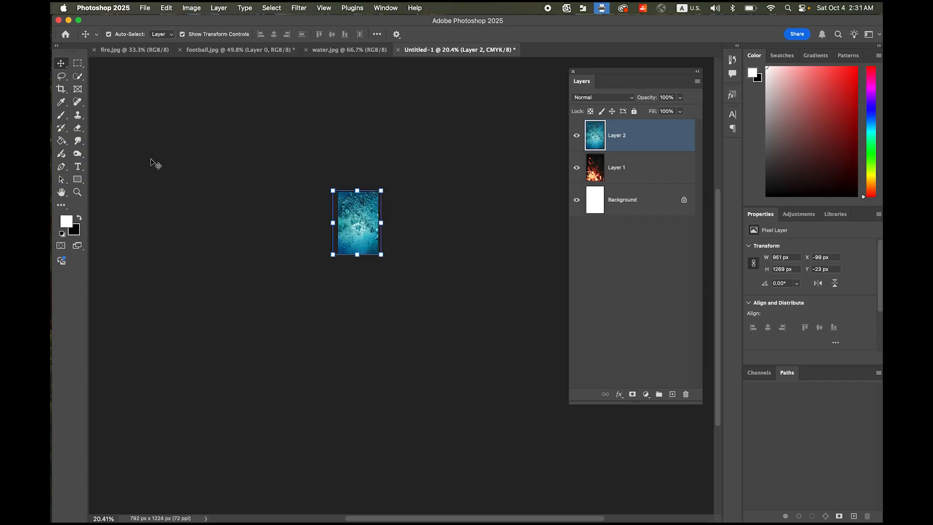
Step: Delete the white Background layer, hiding the water layer while doing so and showing it again
double_click(62, 194)
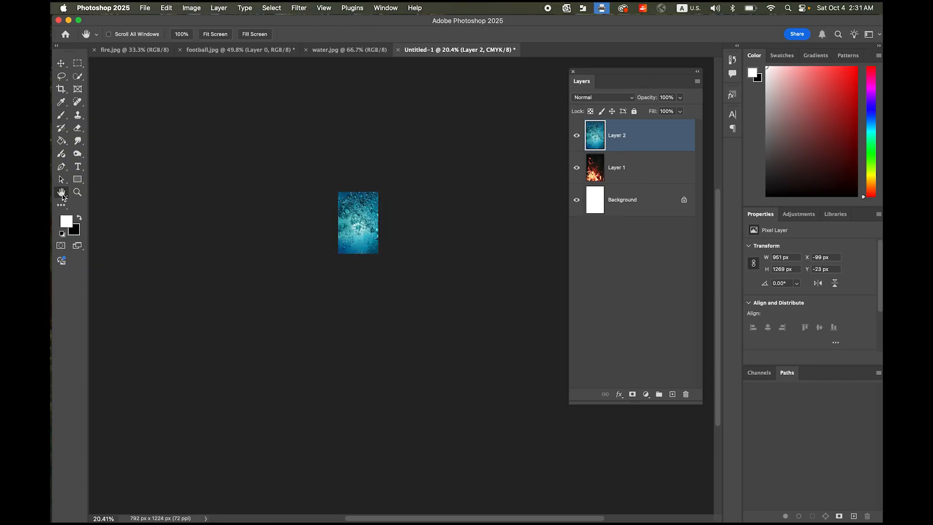
click(78, 64)
click(646, 305)
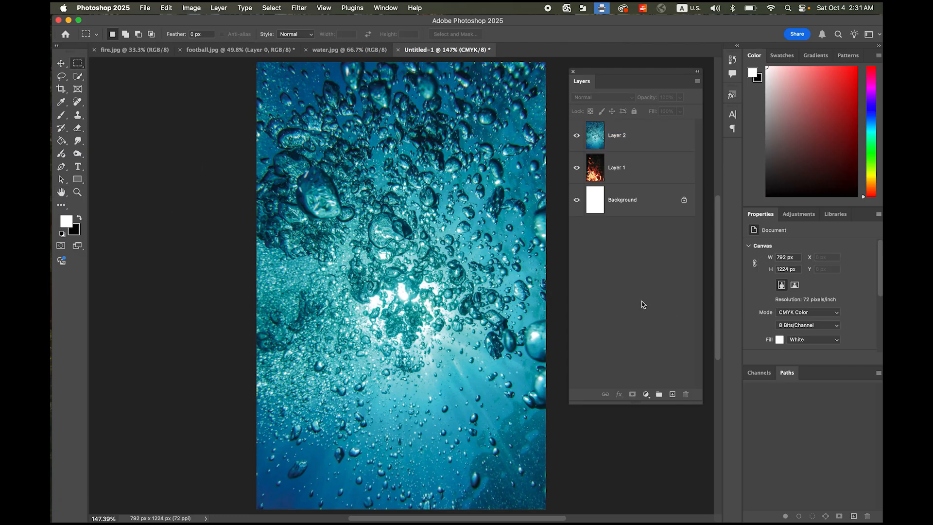
click(578, 139)
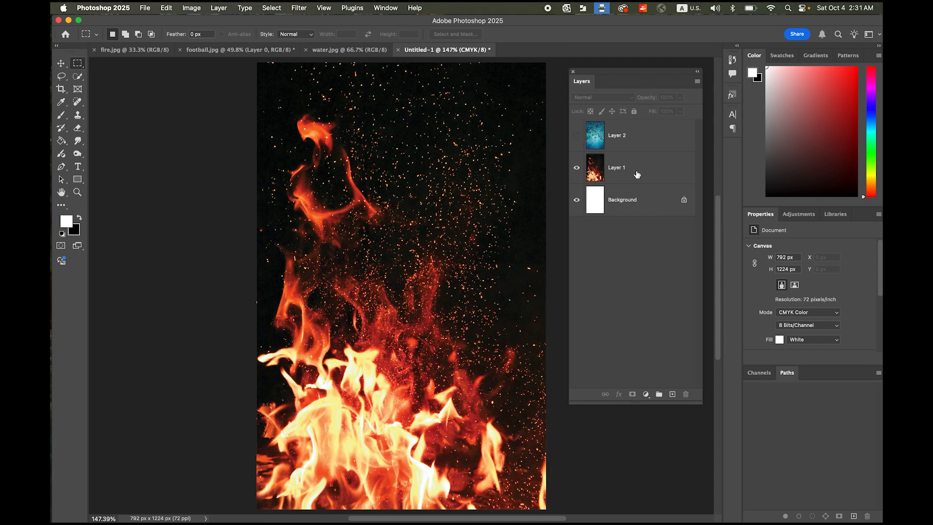
click(613, 206)
click(687, 395)
click(494, 188)
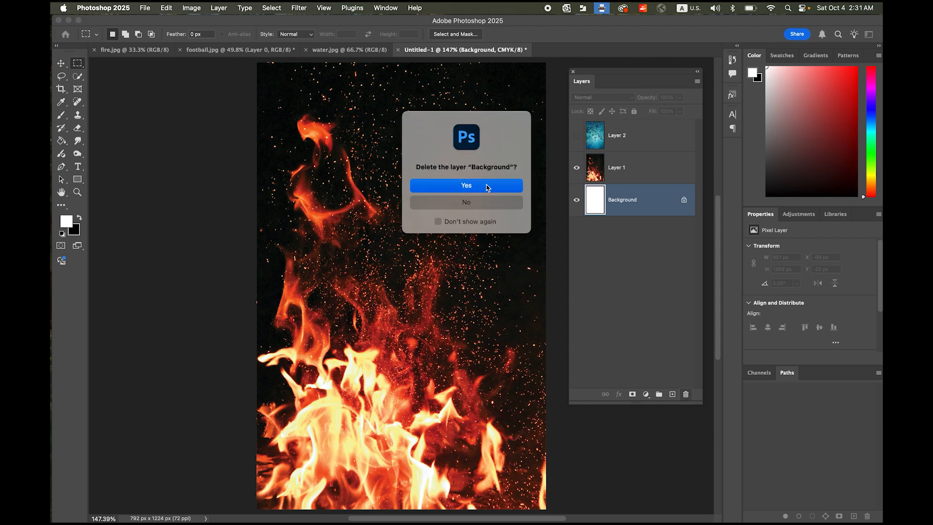
click(576, 135)
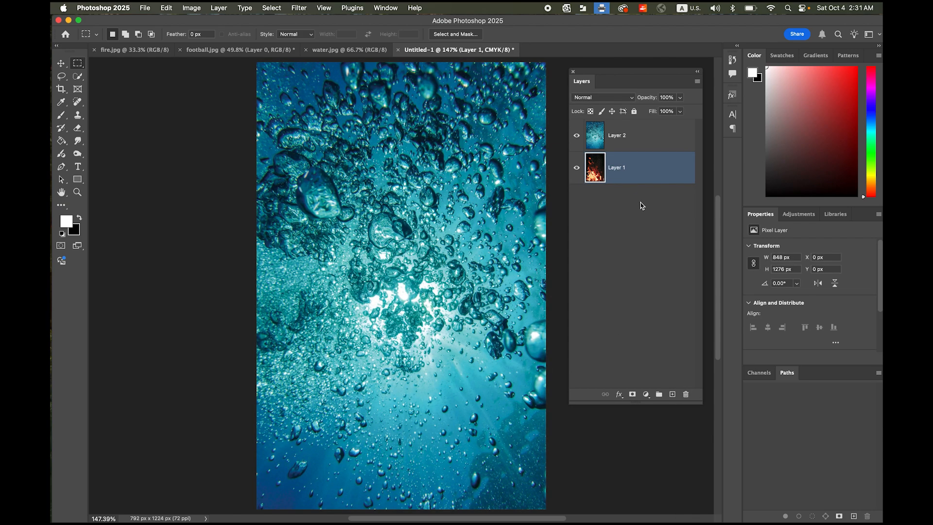
Step: Add a layer mask to the water layer (Layer 2) and set the Gradient tool to the first Basics preset, white to black
click(656, 139)
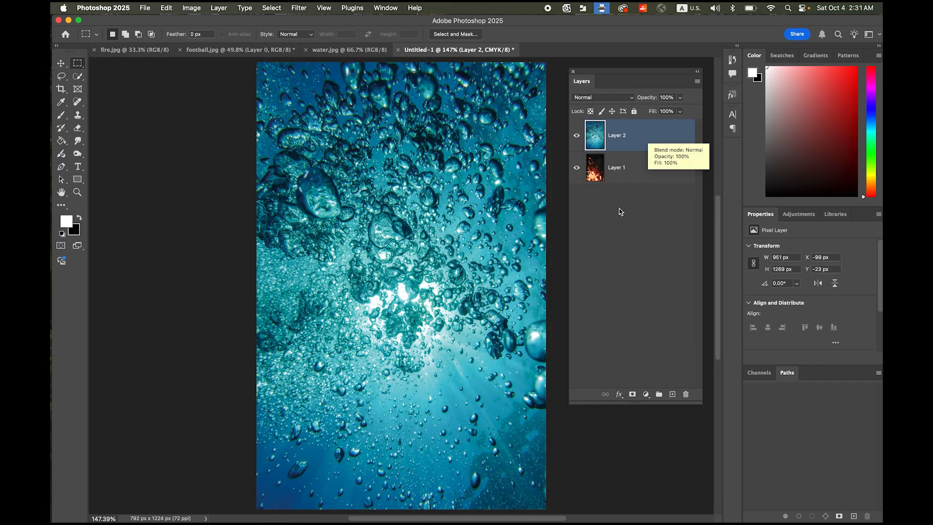
click(632, 396)
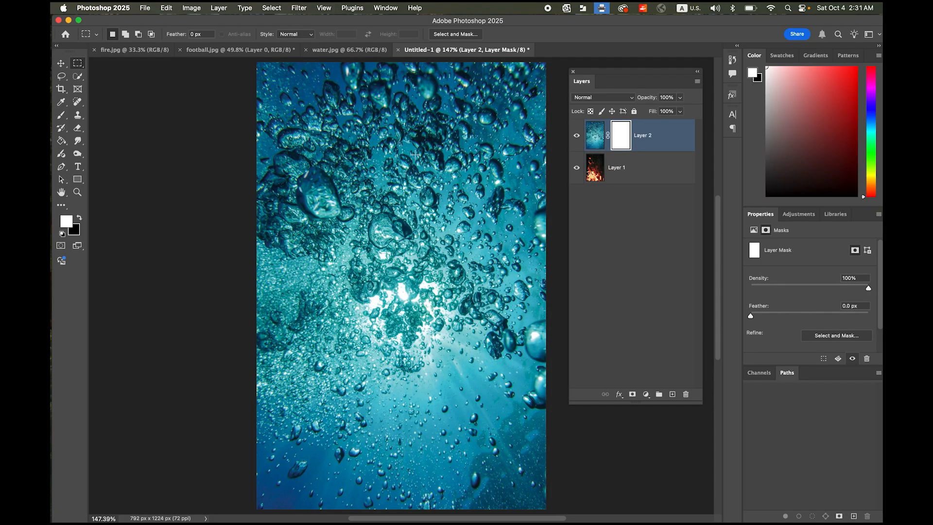
click(61, 144)
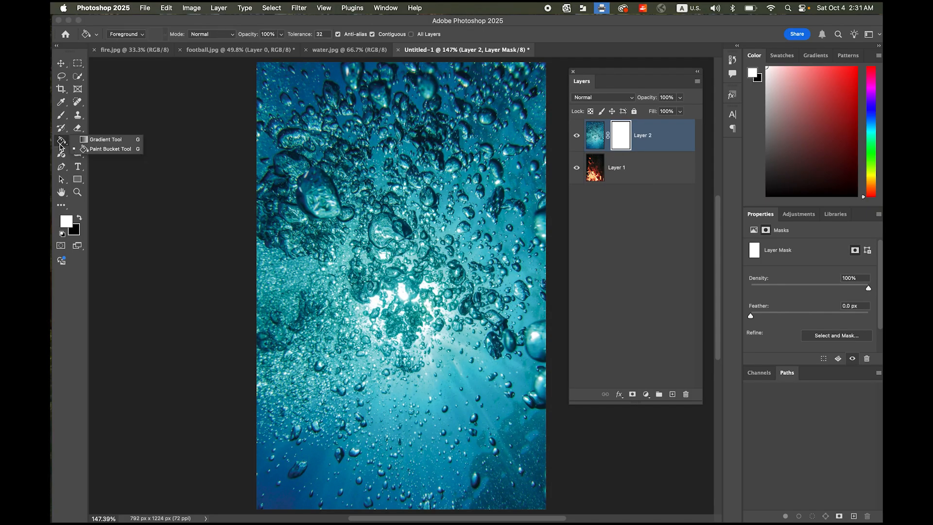
click(98, 138)
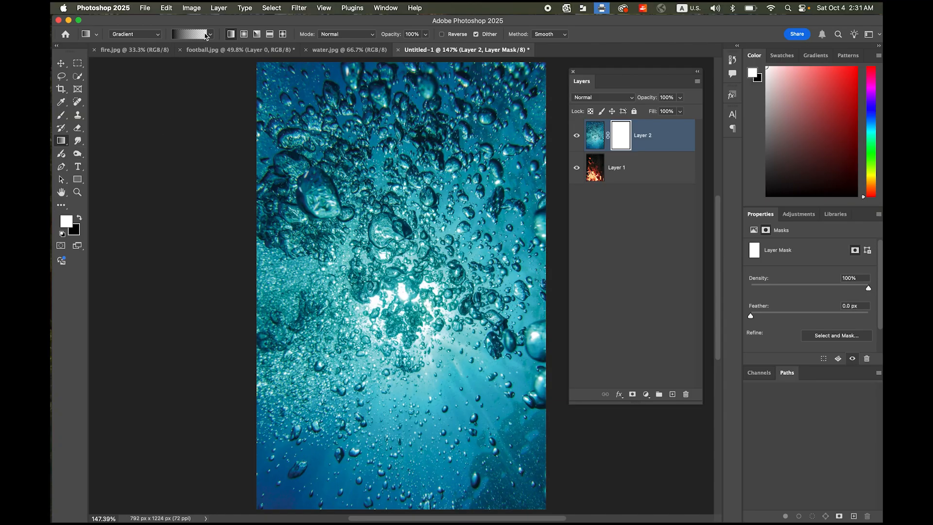
click(210, 35)
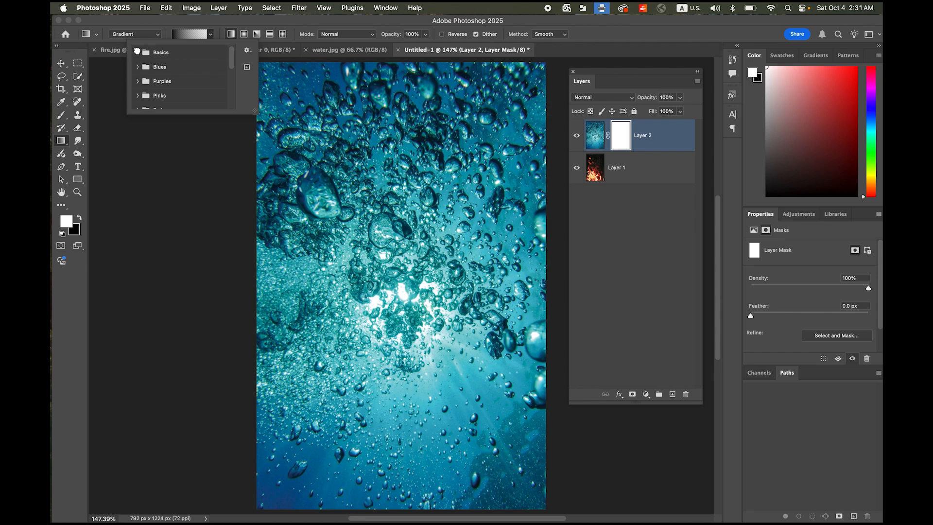
click(137, 52)
click(151, 68)
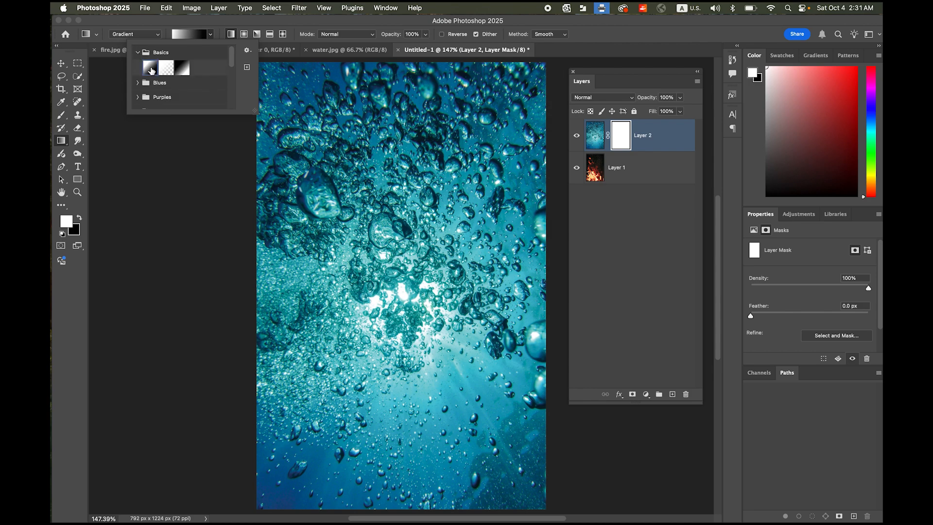
click(210, 36)
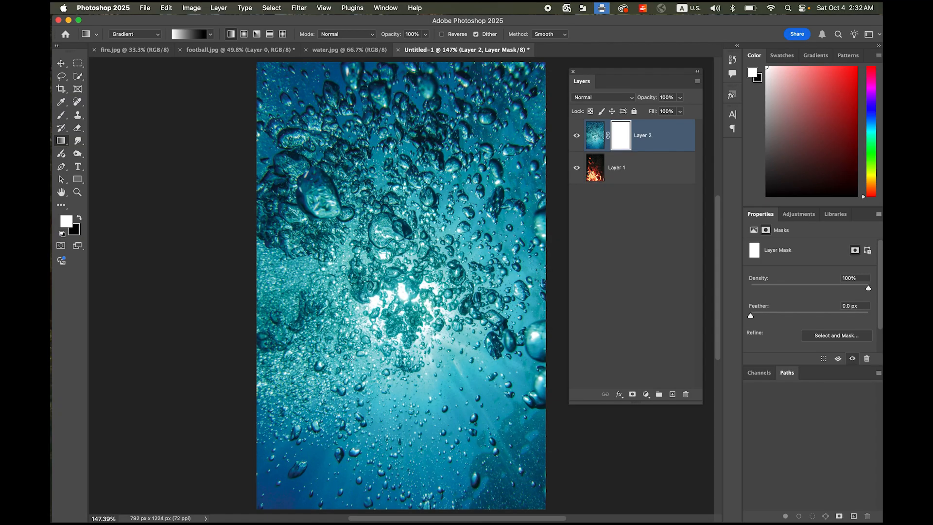
Step: Try several gradients on the water layer's mask, ending with a diagonal of about 46° that keeps water lower left and reveals fire upper right
drag(350, 359, 312, 360)
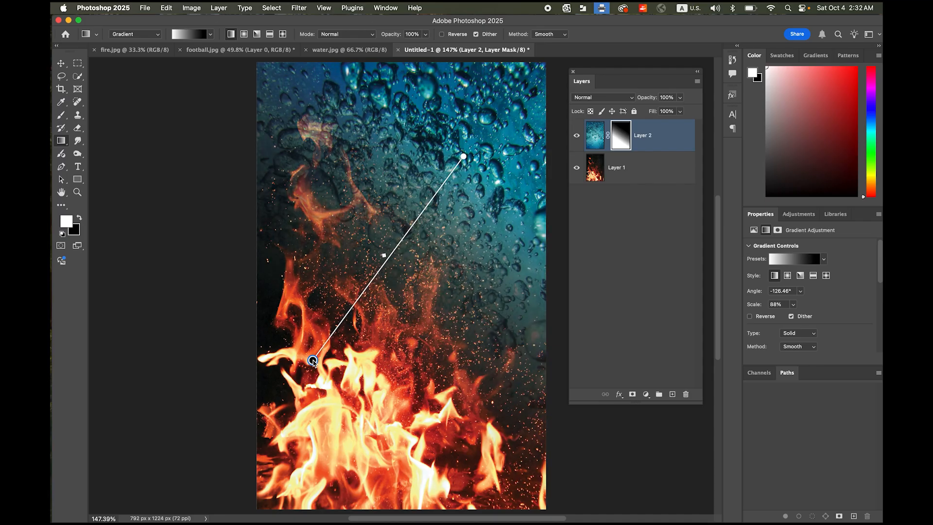
drag(444, 401, 333, 283)
mouse_move(402, 146)
mouse_down()
mouse_move(348, 298)
mouse_move(325, 262)
mouse_up()
drag(338, 344, 456, 277)
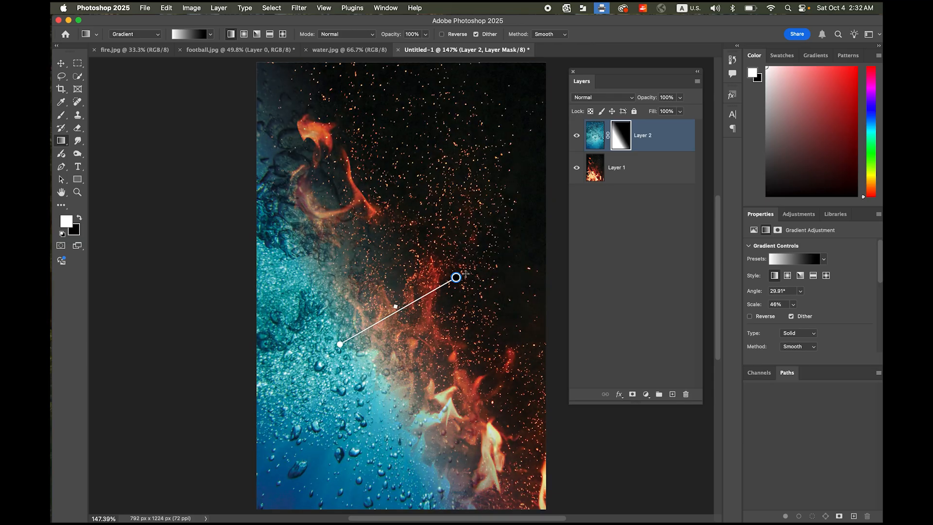
drag(435, 189, 327, 292)
drag(389, 386, 355, 228)
mouse_move(480, 162)
mouse_down()
mouse_move(412, 236)
mouse_move(329, 300)
mouse_up()
drag(365, 387, 499, 199)
drag(339, 306, 456, 188)
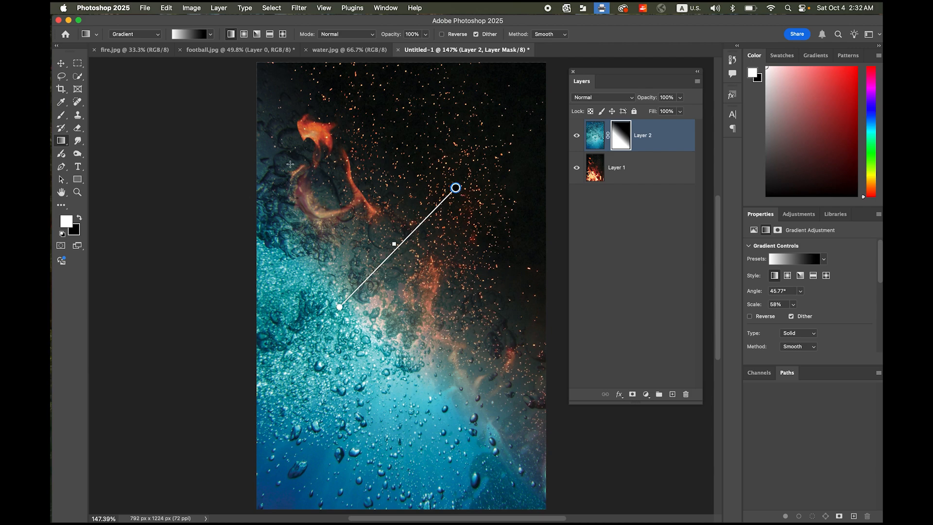
Step: Flip the fire layer (Layer 1) horizontally so its tall flames sit on the revealed side of the composite
click(61, 63)
click(394, 219)
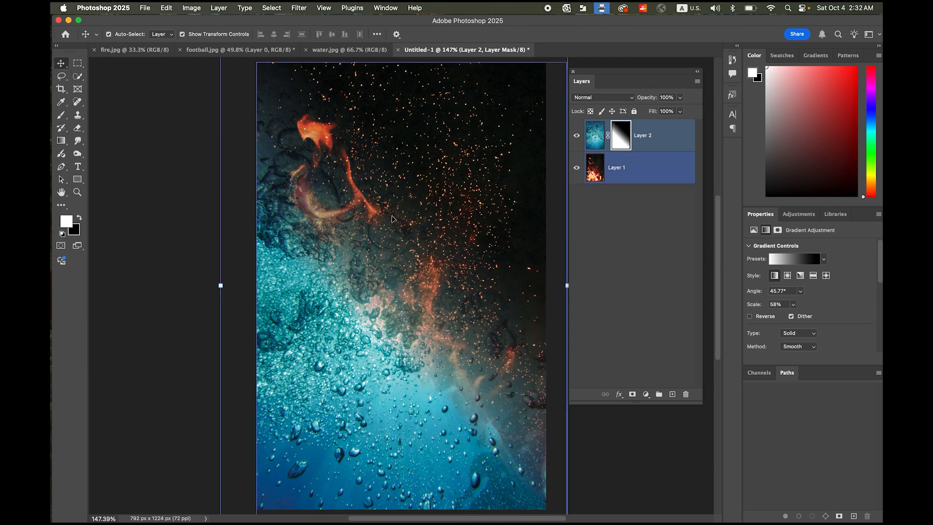
click(191, 182)
click(629, 171)
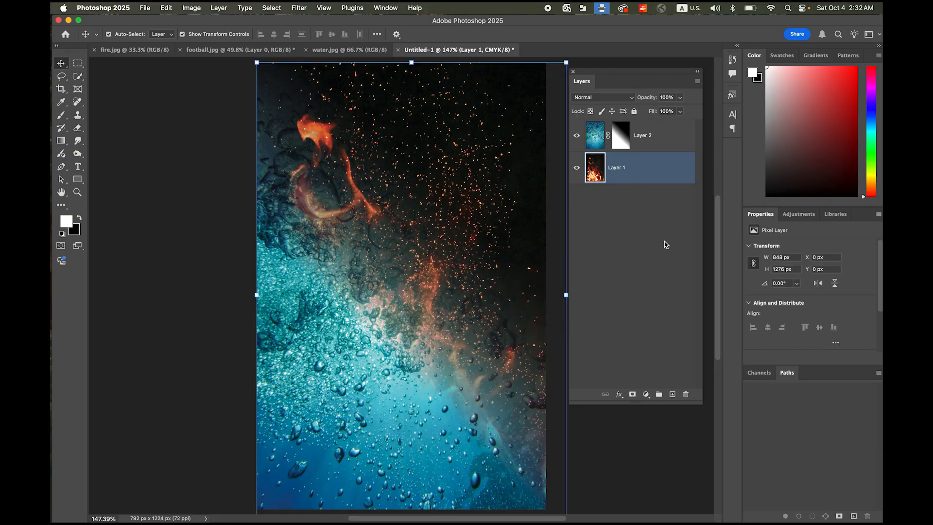
click(167, 8)
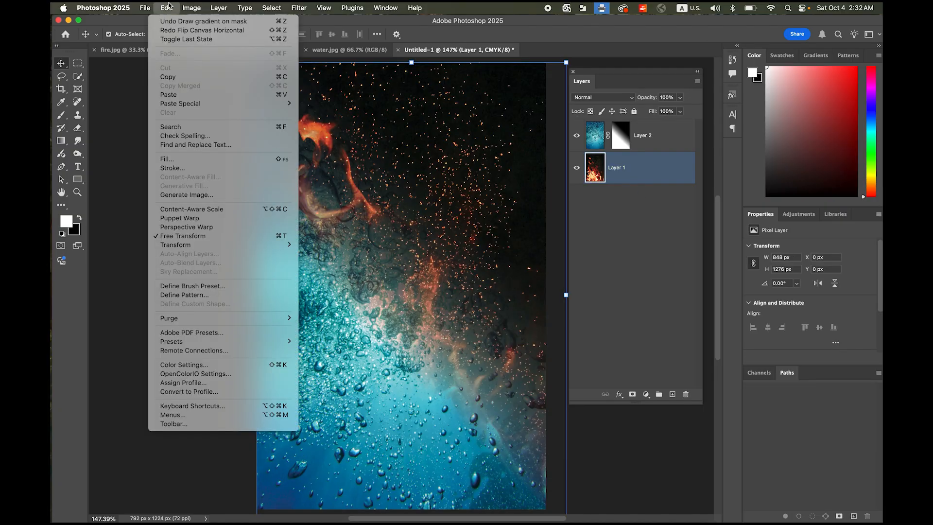
mouse_move(265, 249)
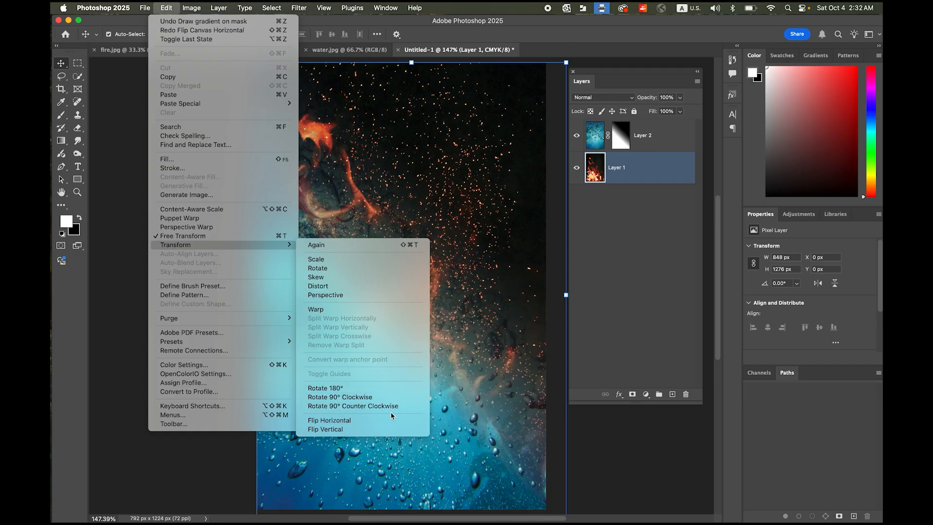
click(392, 426)
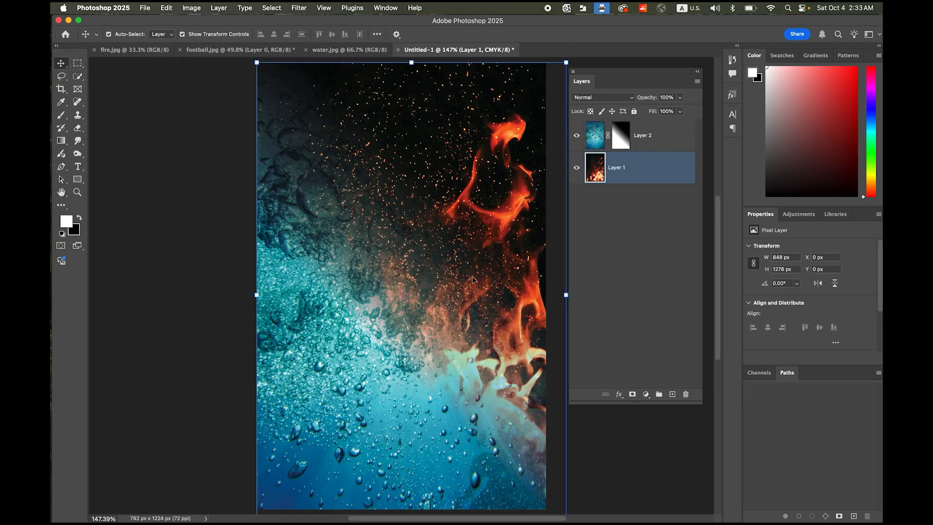
Step: Select the fire and water layers together and nudge them about 25 px to the left
drag(553, 268, 550, 254)
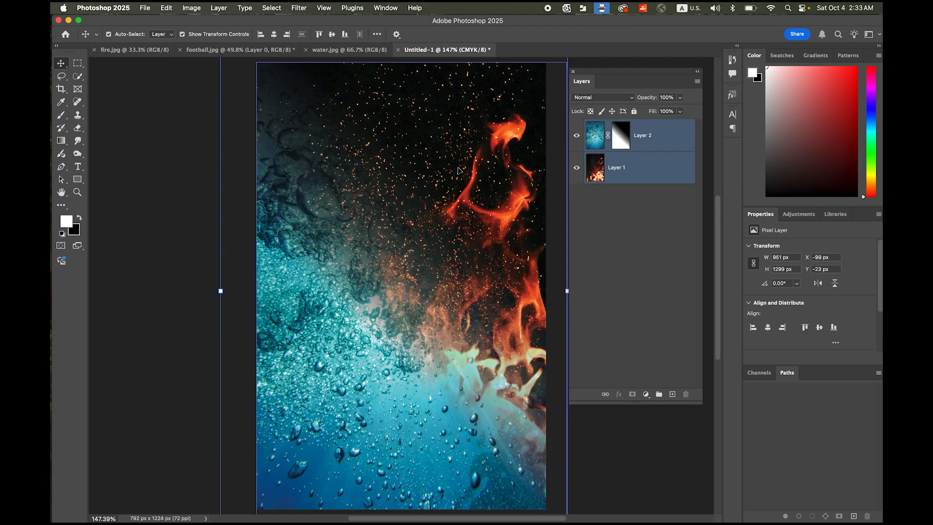
key(Left)
key(Left)
key(Left)
key(Left)
key(Left)
key(Left)
key(Left)
key(Left)
key(Left)
key(Left)
key(Left)
key(Left)
key(Left)
key(Left)
key(Left)
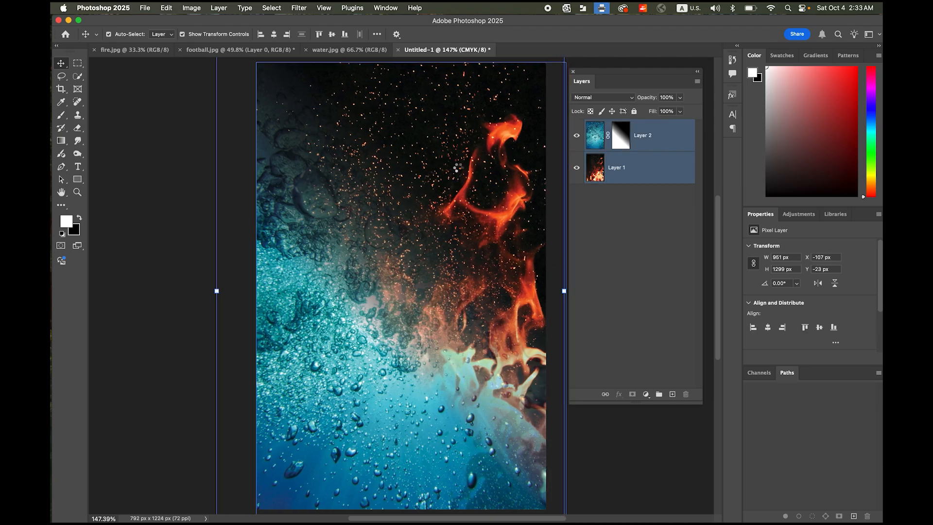
key(Left)
key(Left)
key(Left)
key(Left)
key(Left)
key(Left)
key(Left)
key(Left)
key(Left)
key(Left)
key(Up)
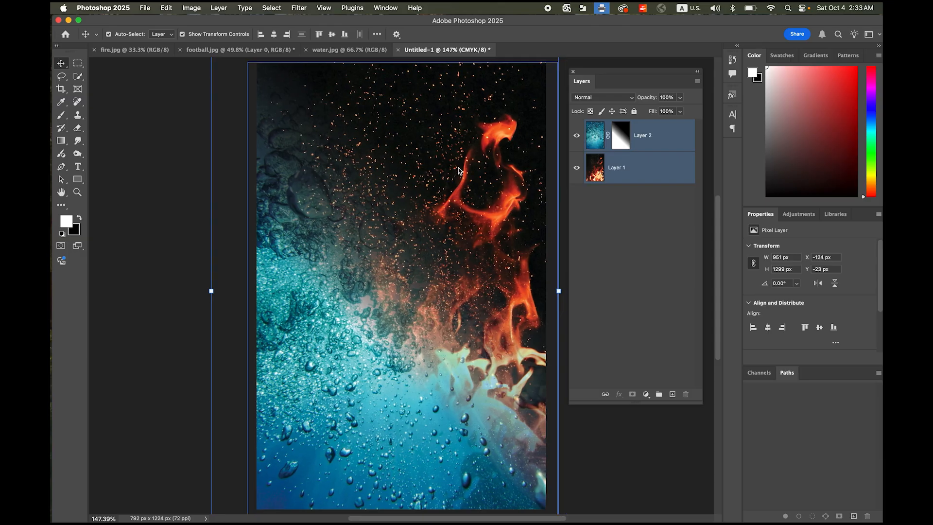
Step: Nudge only the fire layer up and to the left until it sits at X -39 px, Y -29 px, and deselect it
click(593, 195)
click(623, 174)
key(Up)
key(Up)
key(Up)
key(Up)
key(Up)
key(Up)
key(Up)
key(Up)
key(Up)
key(Up)
key(Up)
key(Up)
key(Up)
key(Up)
key(Up)
key(Up)
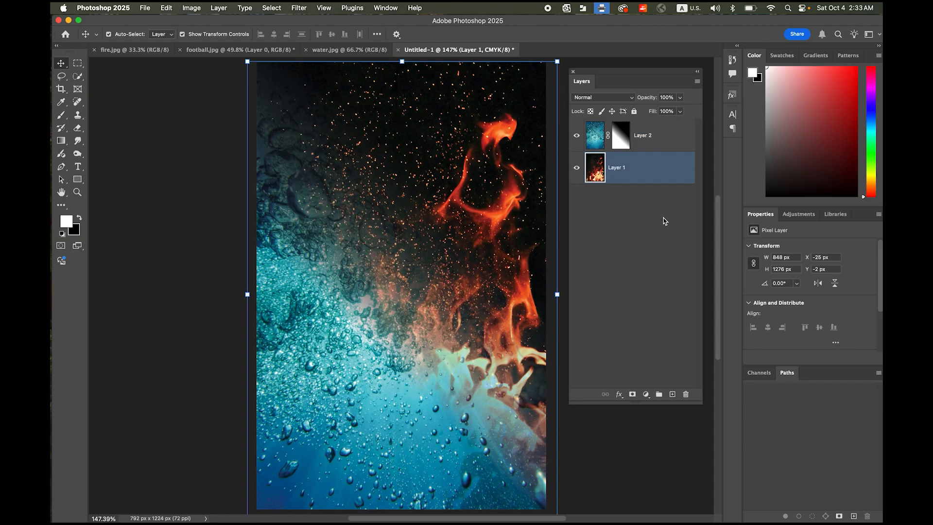
key(Up)
key(Up)
key(Up)
key(Up)
key(Up)
key(Up)
key(Up)
key(Up)
key(Up)
key(Up)
key(Up)
key(Up)
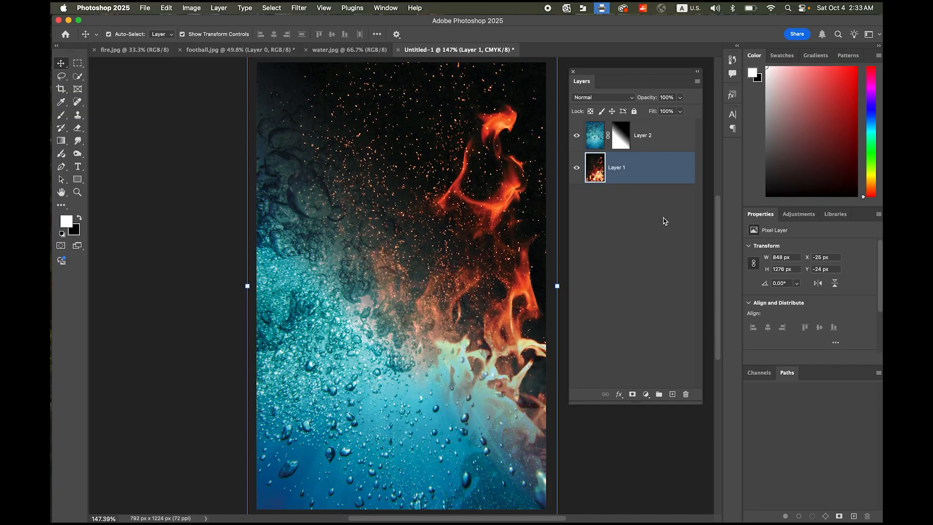
key(Left)
key(Left)
key(Left)
key(Left)
key(Left)
key(Left)
key(Left)
key(Left)
key(Left)
key(Left)
key(Left)
key(Left)
key(Left)
key(Left)
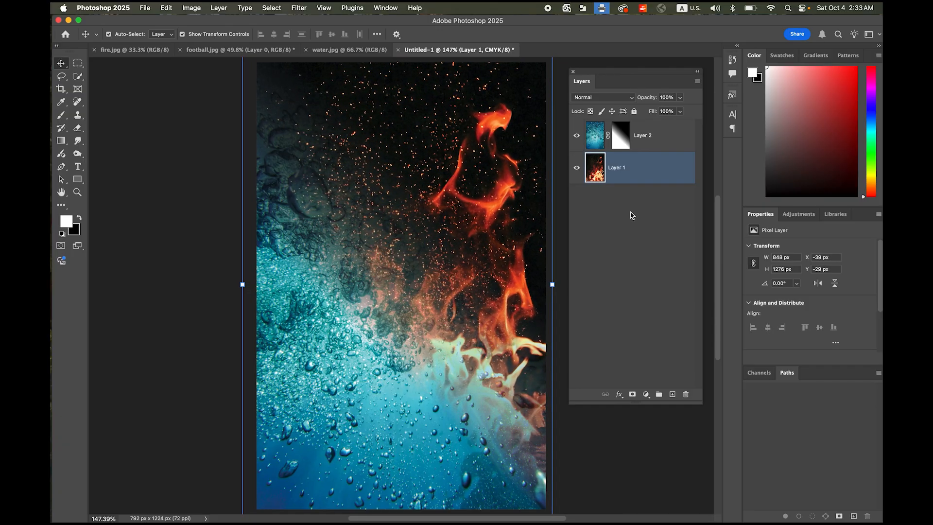
click(176, 135)
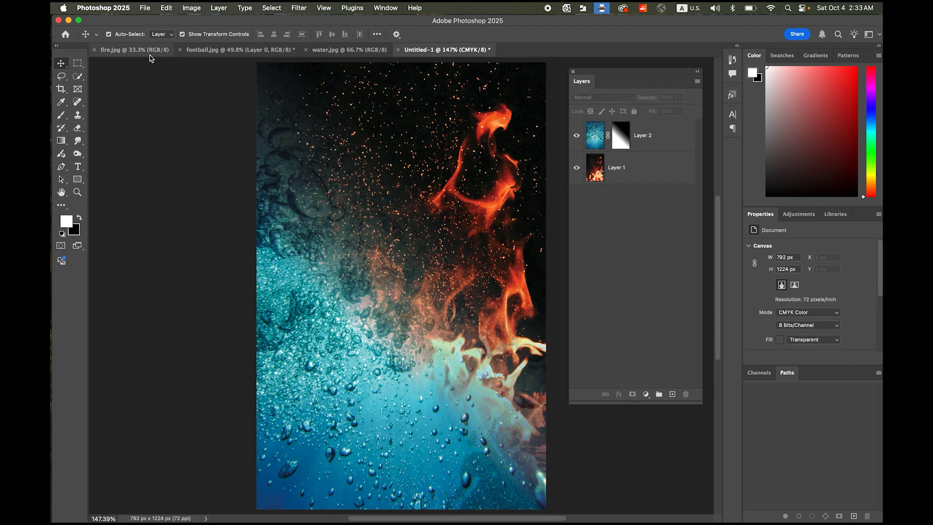
Step: Select the entire canvas of football.jpg and copy the cut-out player from Layer 0
click(231, 50)
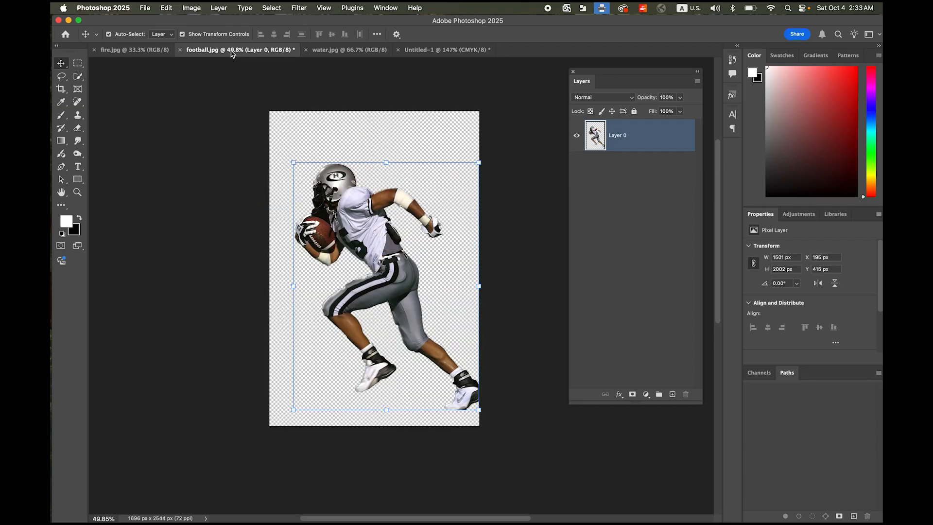
click(78, 64)
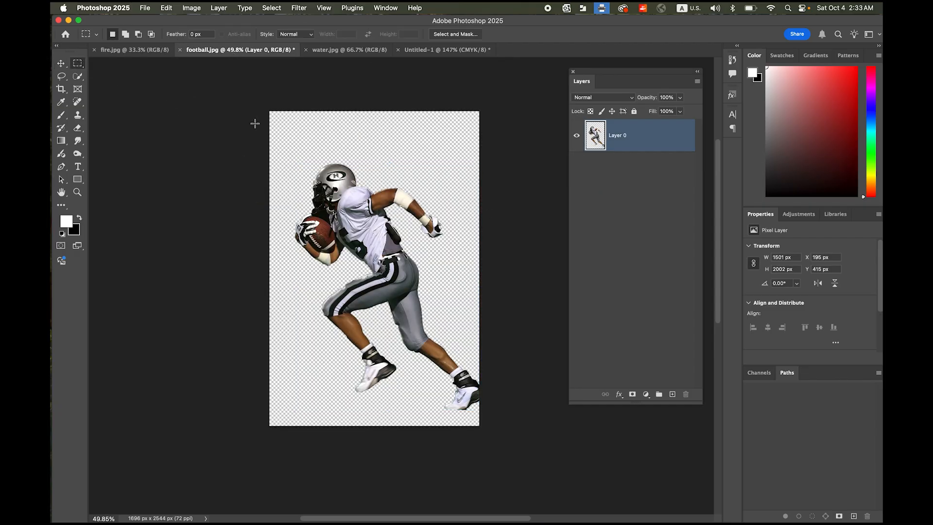
drag(252, 103, 550, 447)
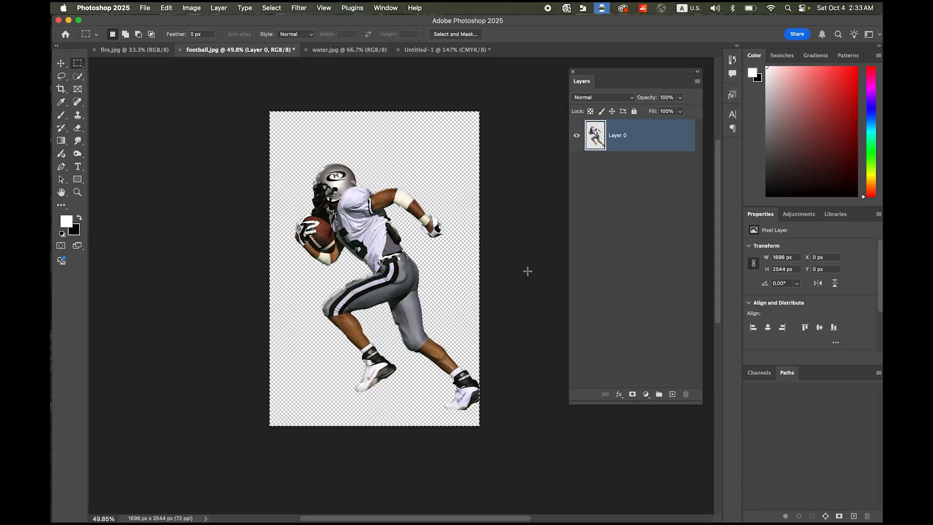
click(166, 8)
click(206, 78)
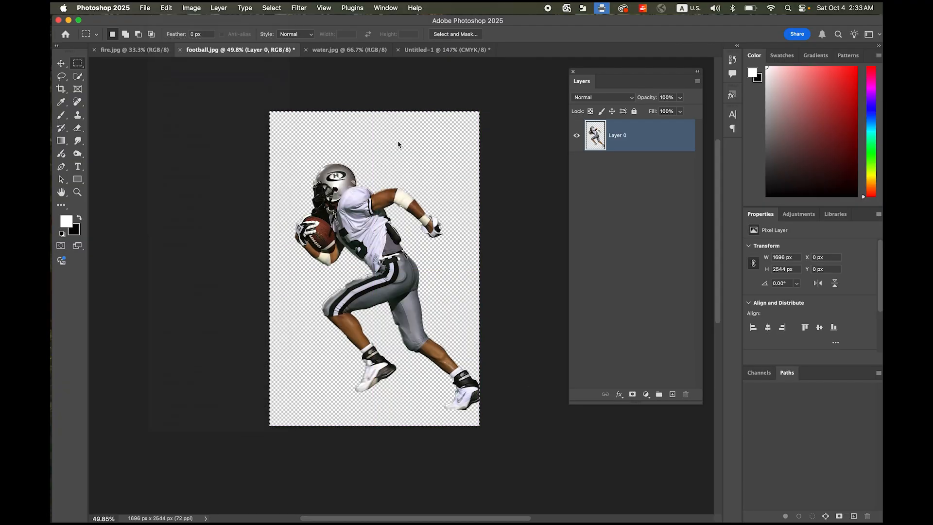
Step: Paste the copied player into the Untitled-1 composite as a new layer above the water and fire layers
click(481, 51)
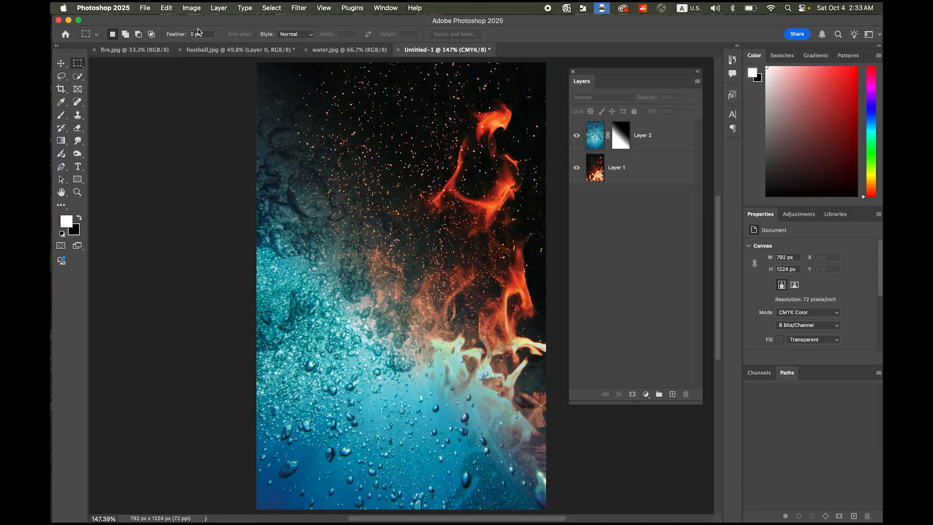
click(144, 7)
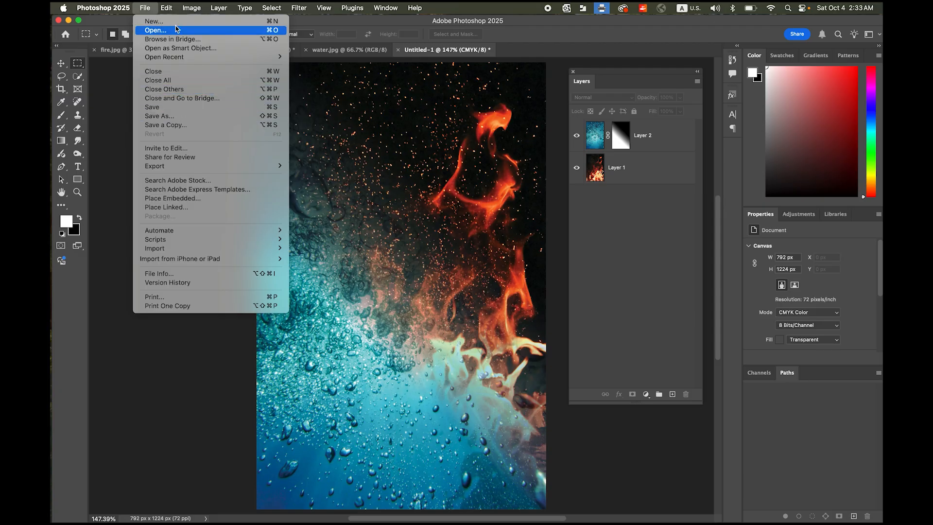
mouse_move(173, 9)
click(197, 95)
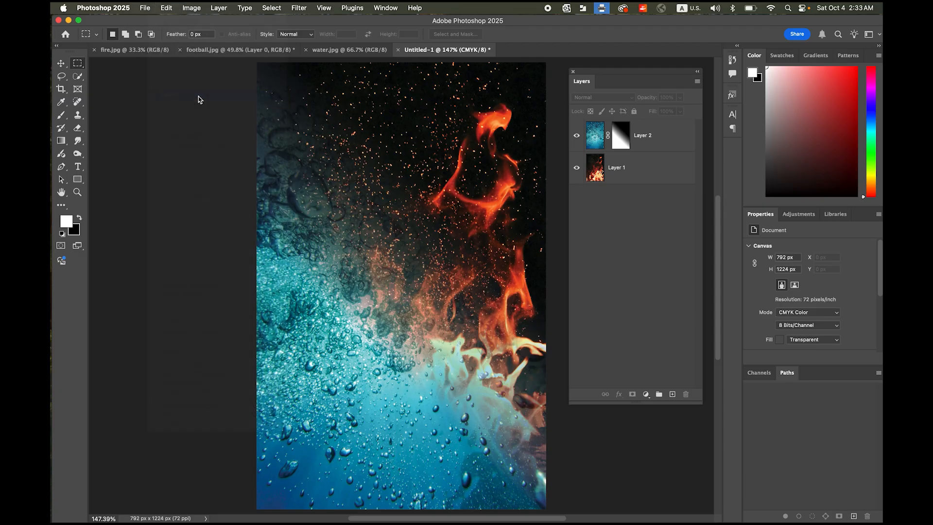
Step: Scale the pasted player to 89.61% and place it at X 46 px, Y 327 px, running off the canvas's lower right
click(60, 63)
drag(422, 166, 422, 248)
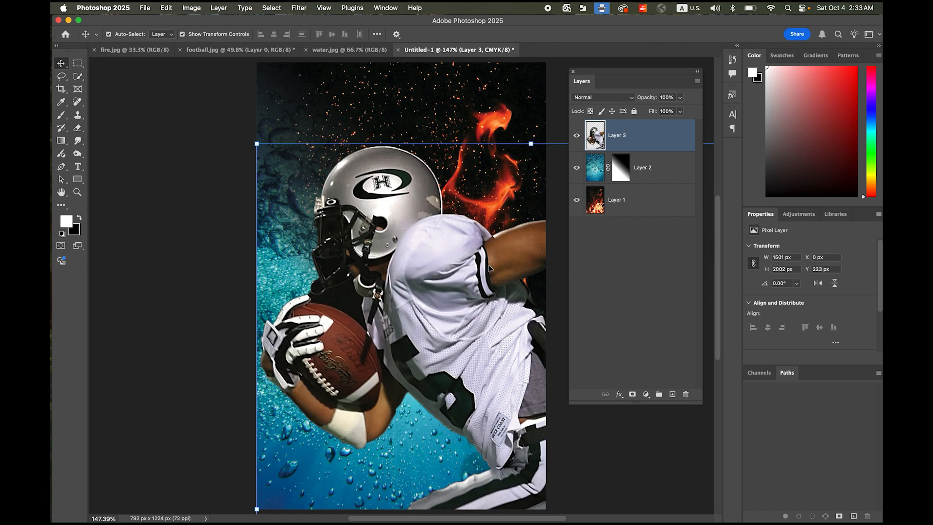
shift+click(313, 171)
drag(256, 143, 313, 219)
drag(438, 300, 399, 261)
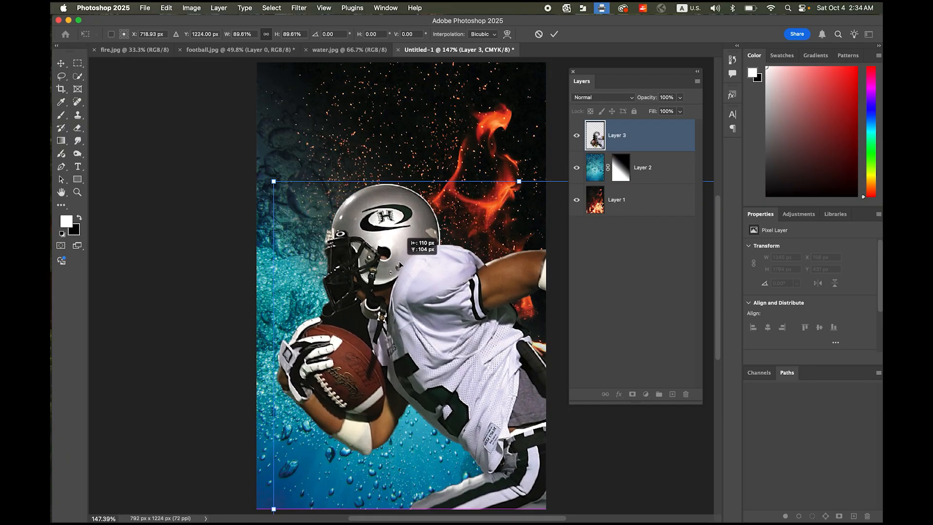
drag(399, 261, 398, 261)
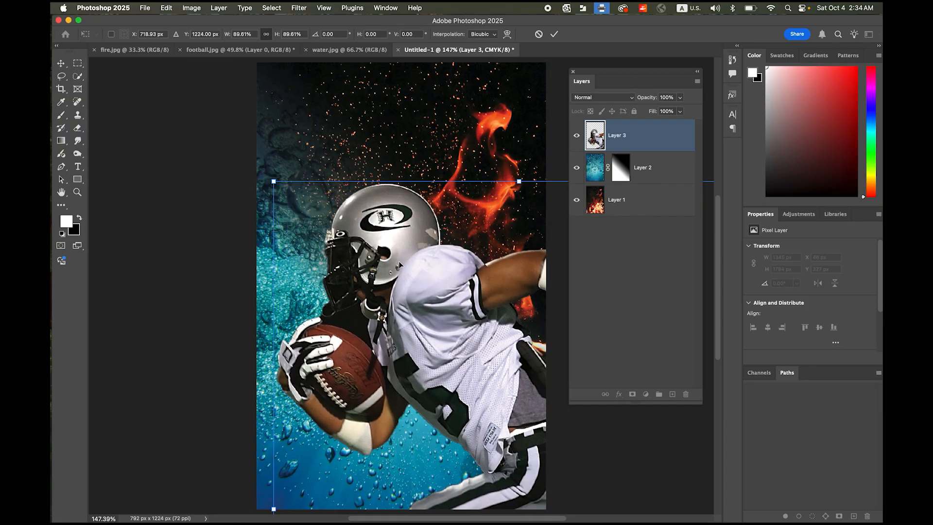
click(554, 34)
click(199, 146)
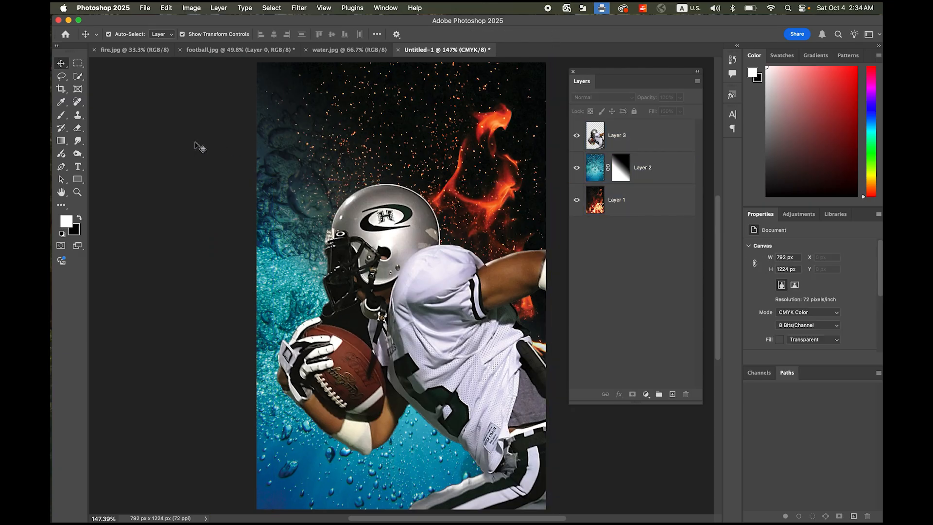
Step: Try selecting the black area between the face mask and the football on Layer 3 with the Magic Wand, and discard that selection
drag(340, 315, 386, 333)
drag(371, 285, 358, 265)
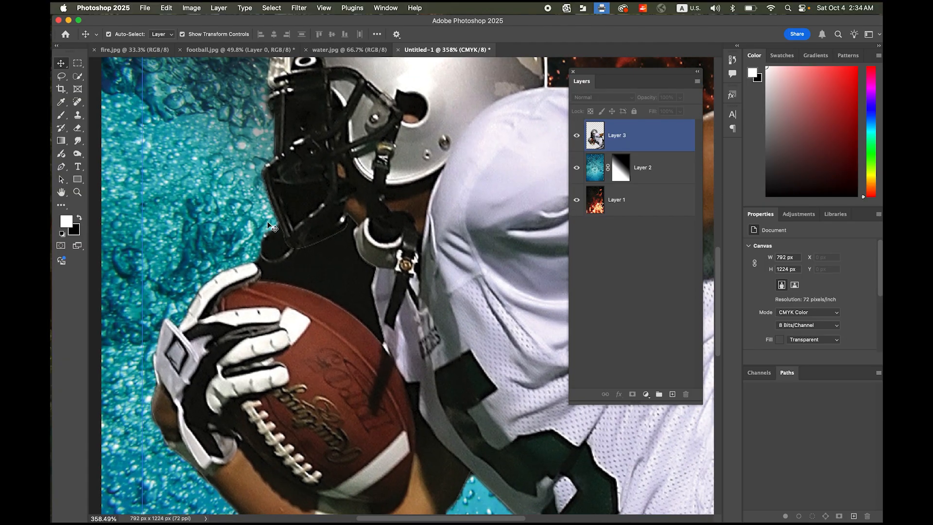
click(77, 77)
click(77, 77)
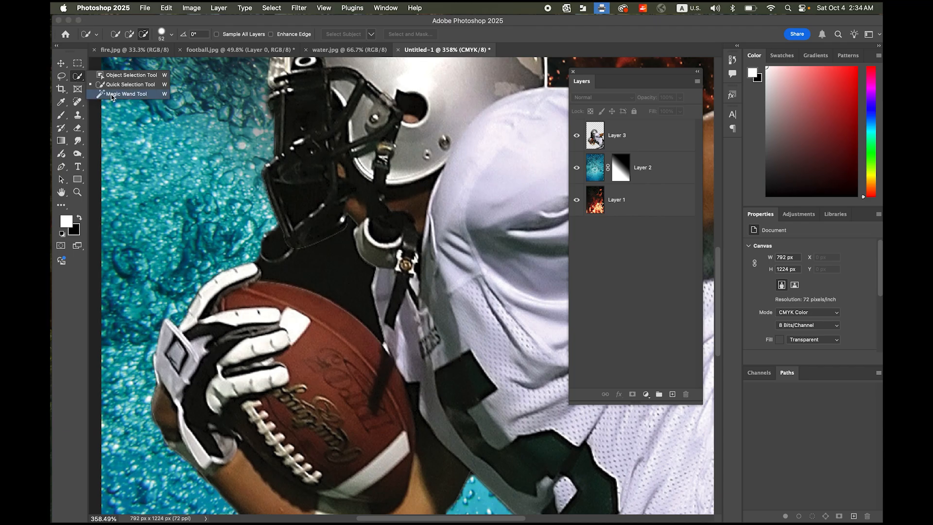
click(110, 94)
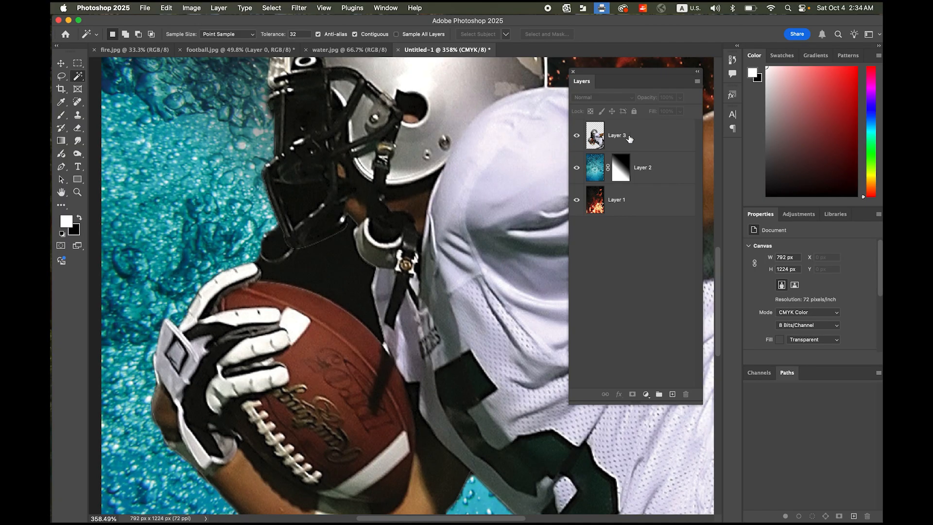
click(630, 139)
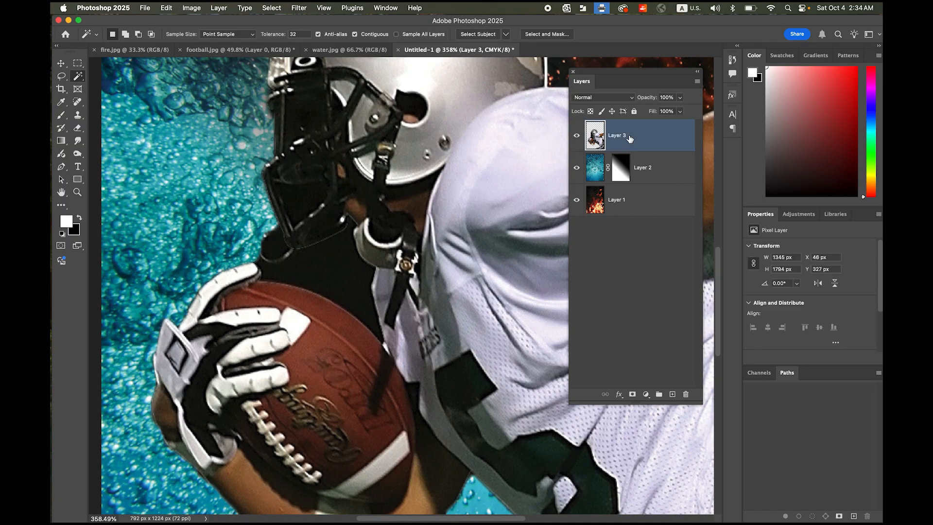
click(422, 286)
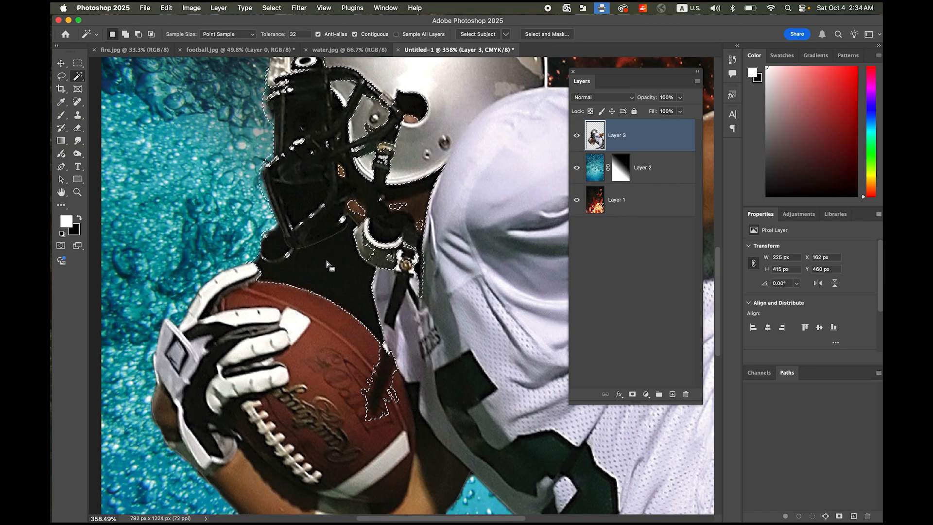
click(80, 65)
click(641, 333)
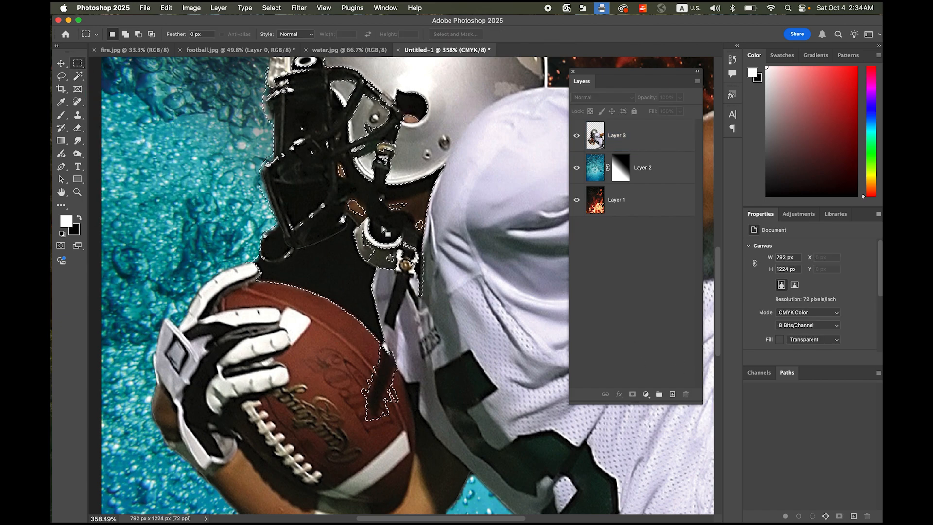
click(150, 138)
Step: Delete the black area between face mask and football from Layer 3 using a 25 px Quick Selection, and erase the leftover fringe beside the jersey
click(78, 77)
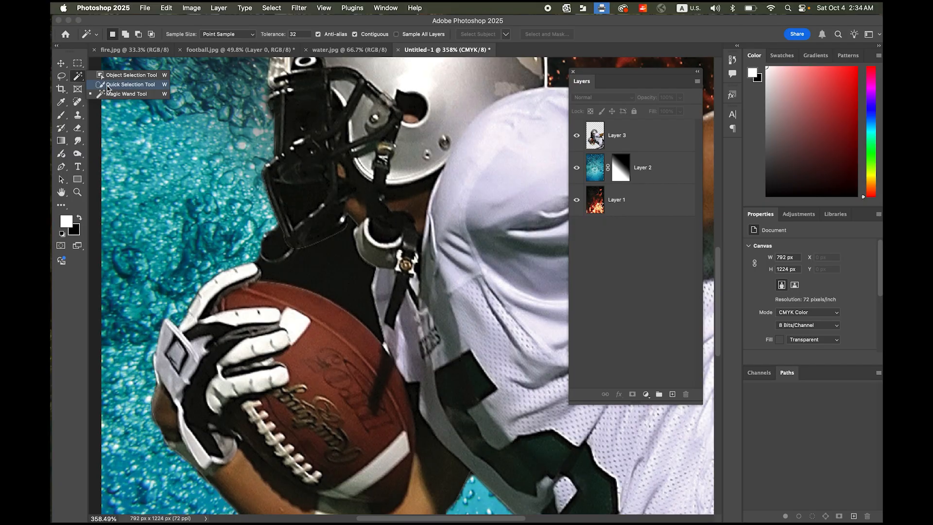
click(106, 85)
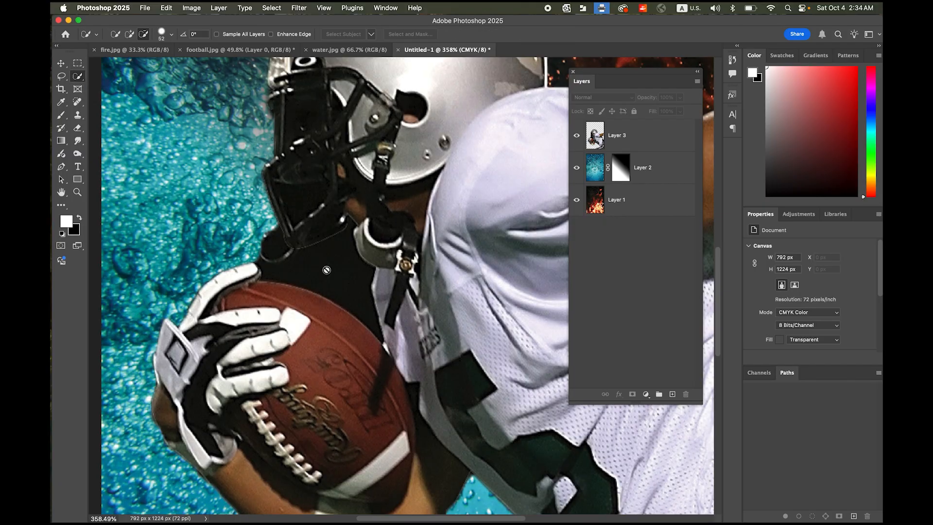
click(638, 138)
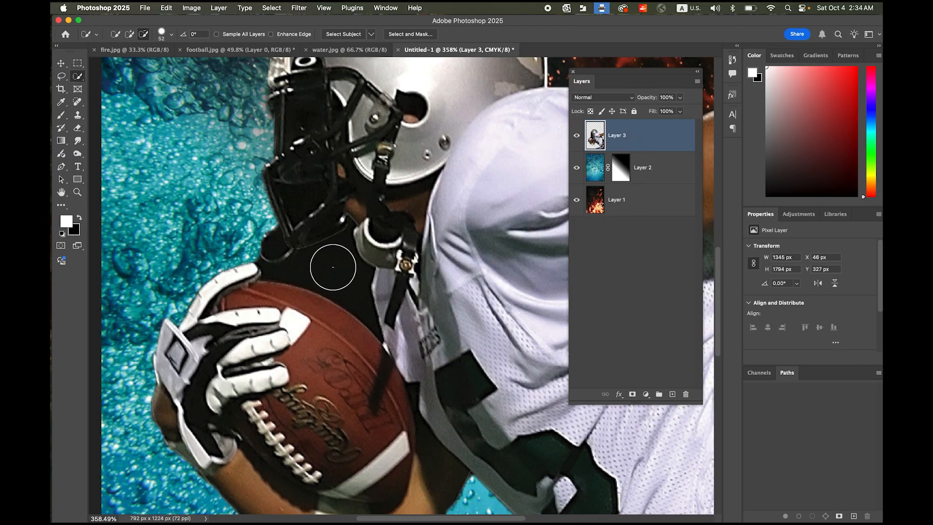
ctrl+alt+drag(340, 266, 316, 265)
click(321, 271)
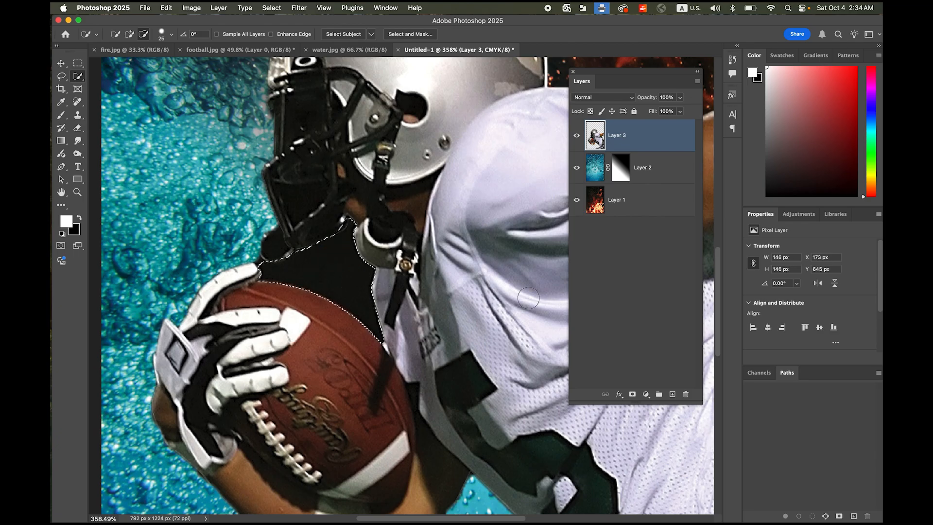
key(Delete)
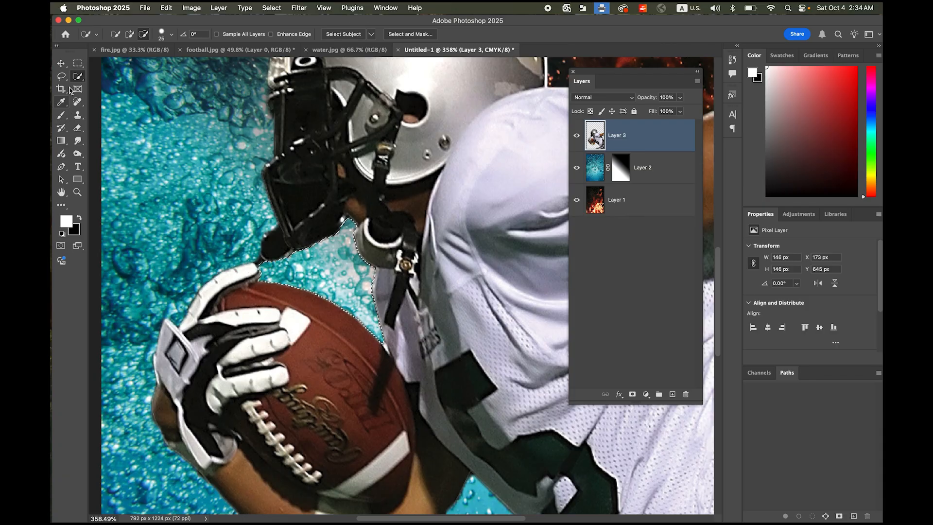
click(76, 65)
click(152, 126)
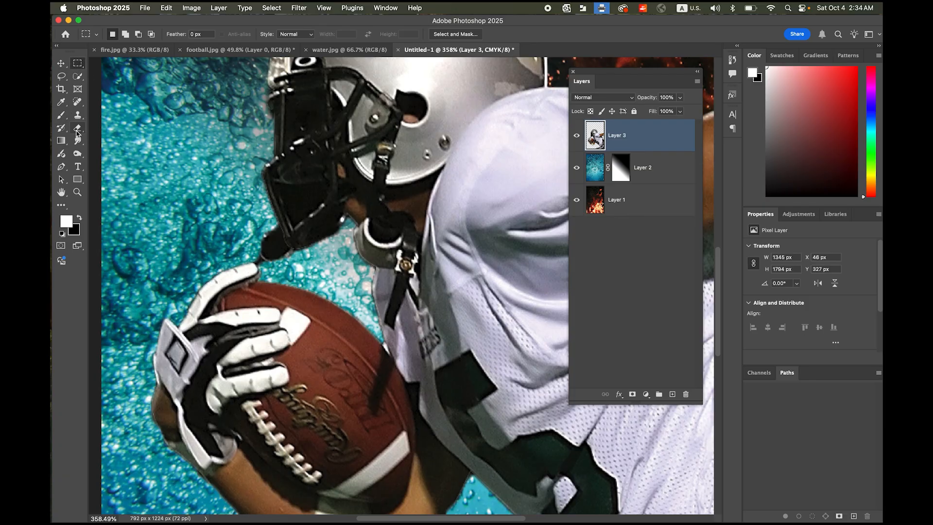
click(76, 129)
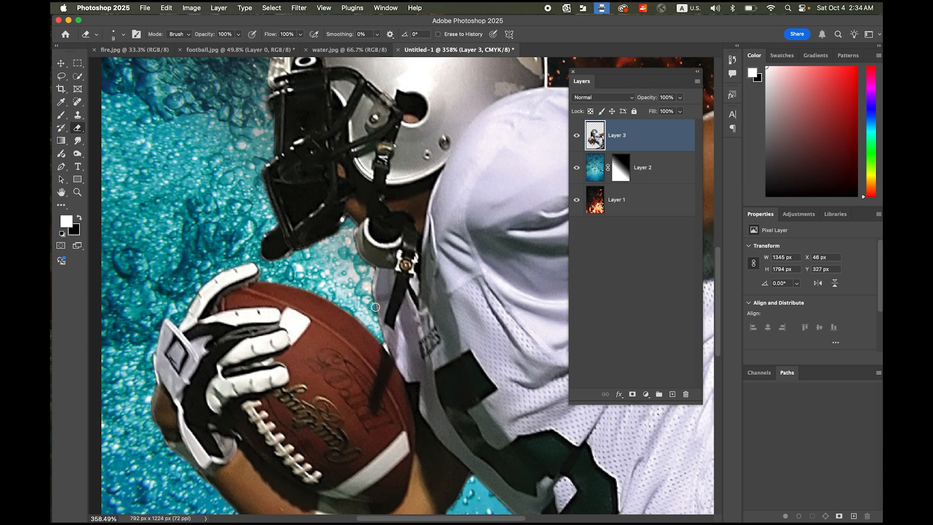
mouse_move(425, 290)
mouse_down()
mouse_move(318, 284)
mouse_move(408, 297)
mouse_move(340, 277)
mouse_move(398, 276)
mouse_move(391, 315)
mouse_up()
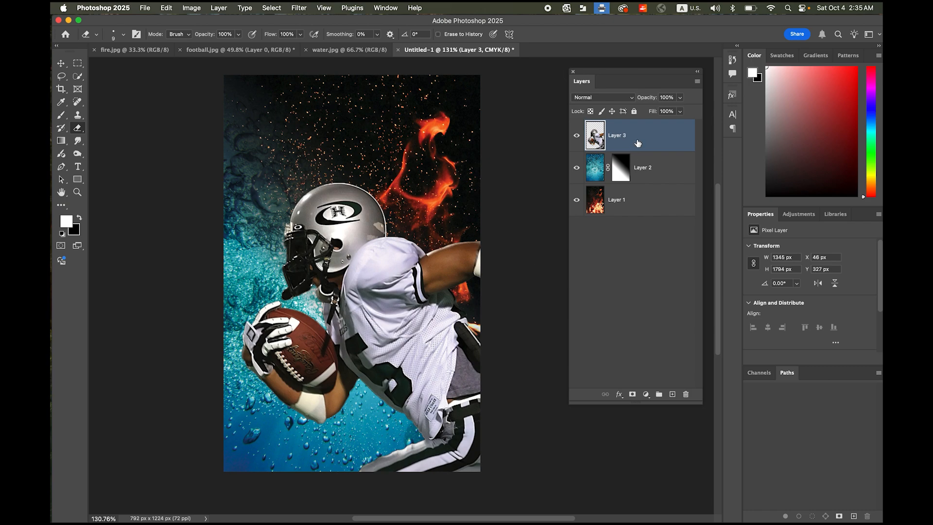
Step: Add an Outer Glow effect to the player layer (Layer 3) and set its colour to black (000000)
click(620, 396)
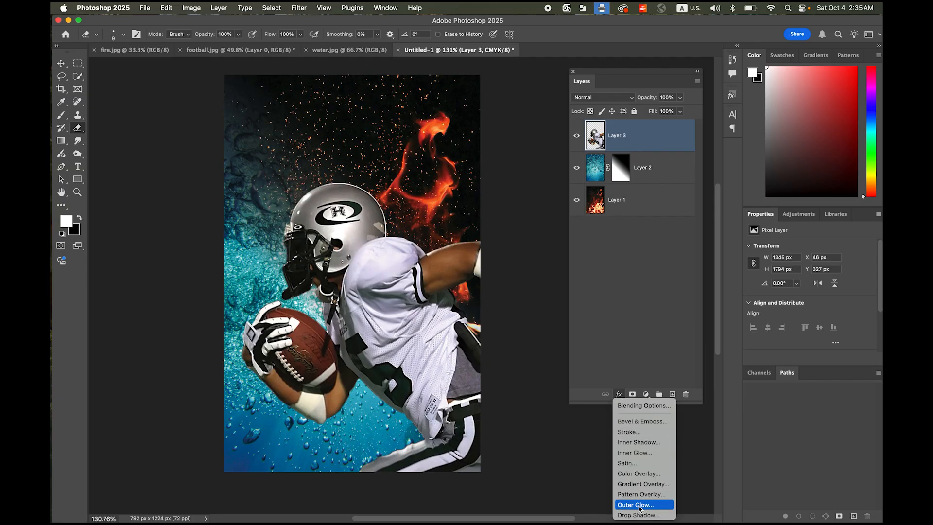
click(639, 506)
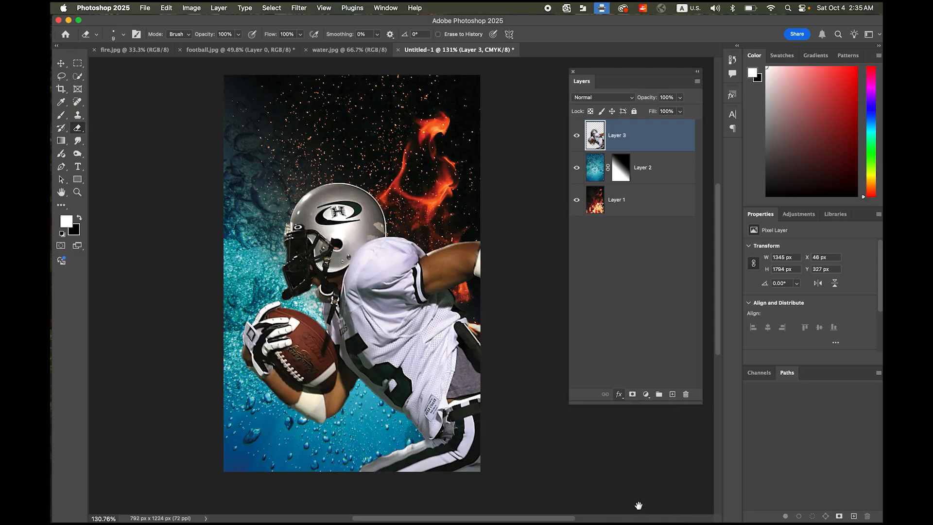
drag(567, 264, 568, 55)
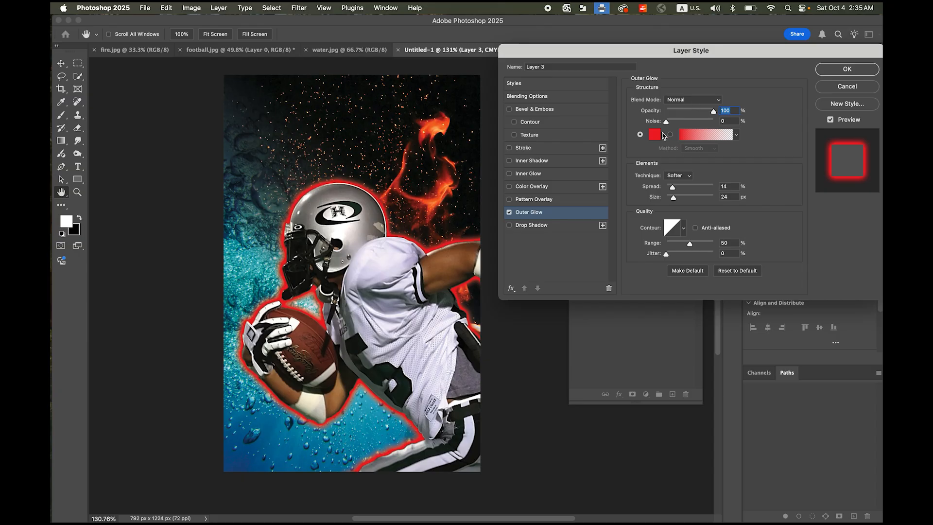
click(654, 134)
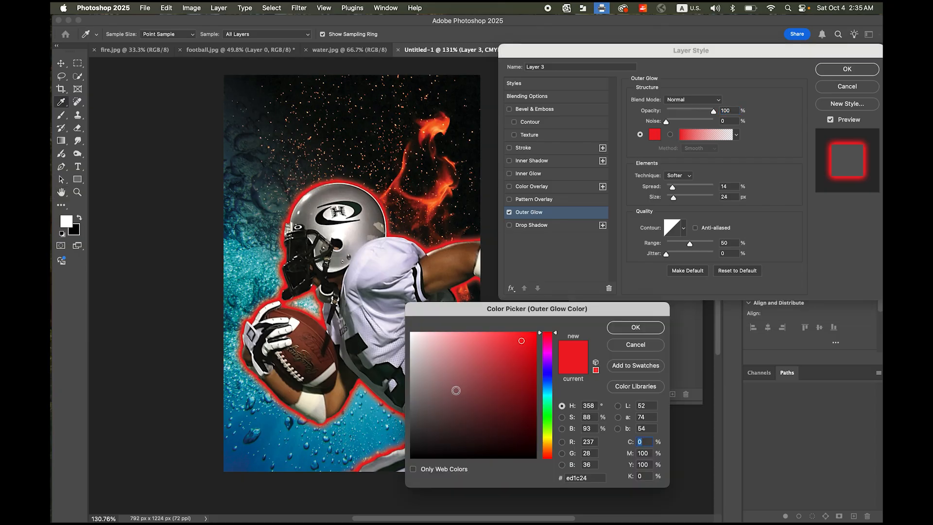
drag(456, 390, 402, 462)
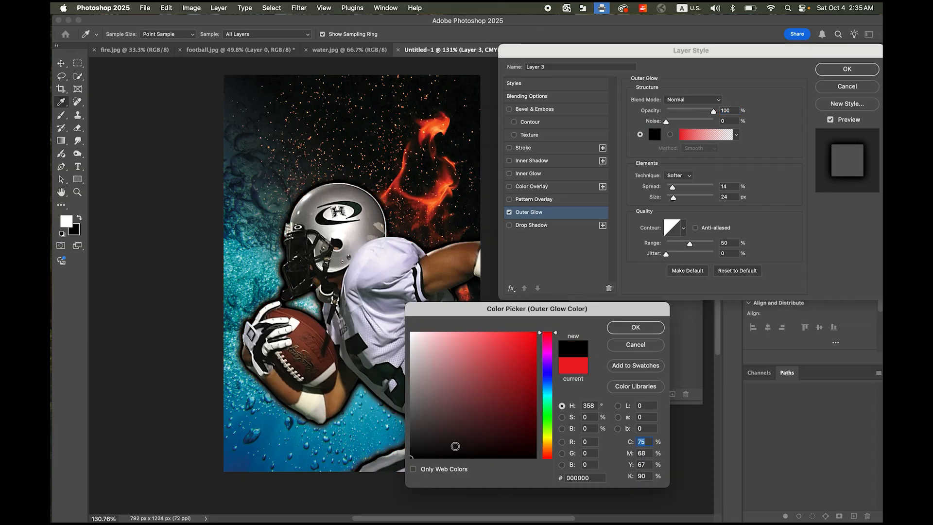
click(632, 328)
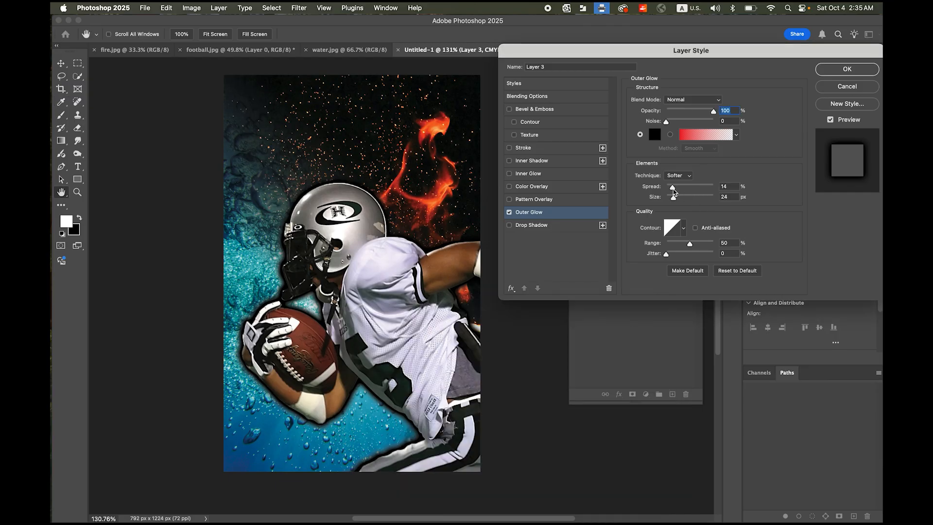
Step: Soften the player's Outer Glow with 0% spread, 46 px size and about 79% opacity, and apply the layer style
mouse_move(673, 189)
mouse_down()
mouse_move(678, 198)
mouse_move(671, 190)
mouse_up()
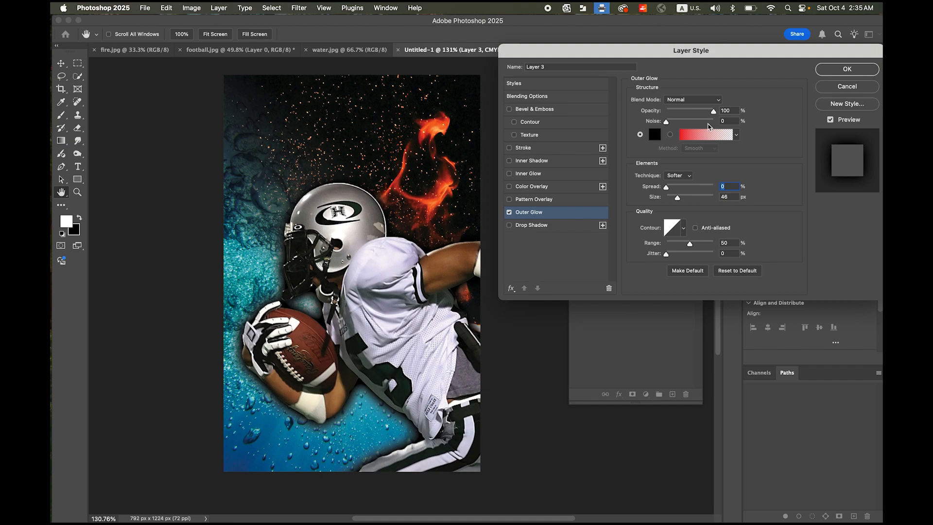
mouse_move(716, 116)
mouse_down()
mouse_move(695, 117)
mouse_move(705, 117)
mouse_up()
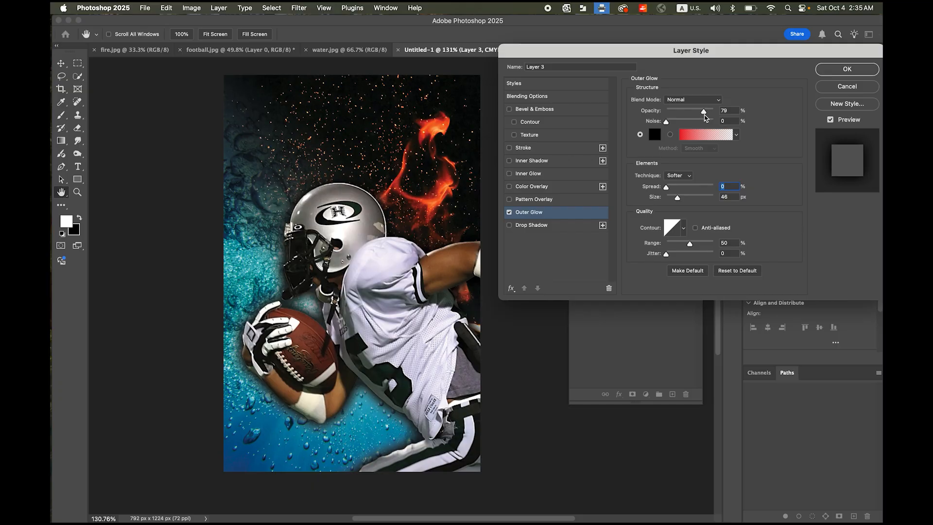
drag(705, 118, 706, 117)
click(832, 74)
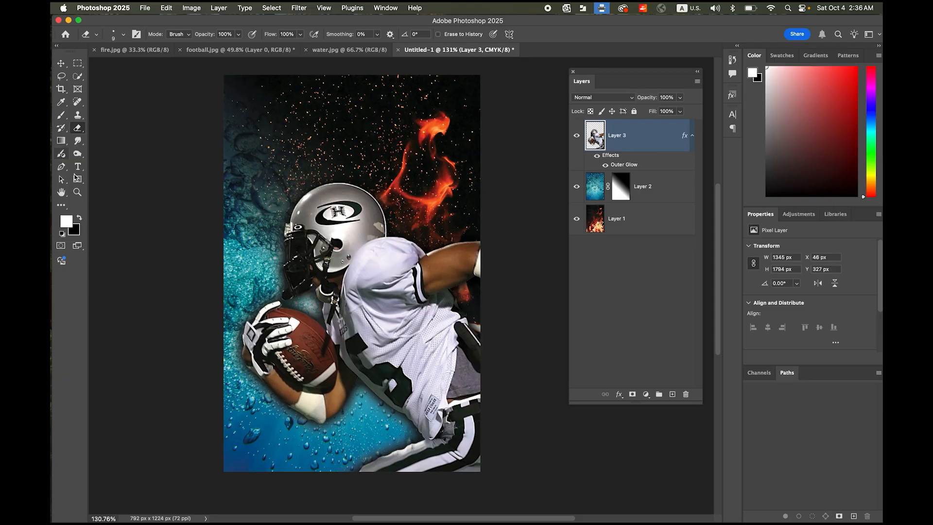
Step: Add a centred white title "NOTHING IS IMPOSSIBLE" on two lines above the helmet in the 38 pt BatmanForeverAlternate font
click(78, 168)
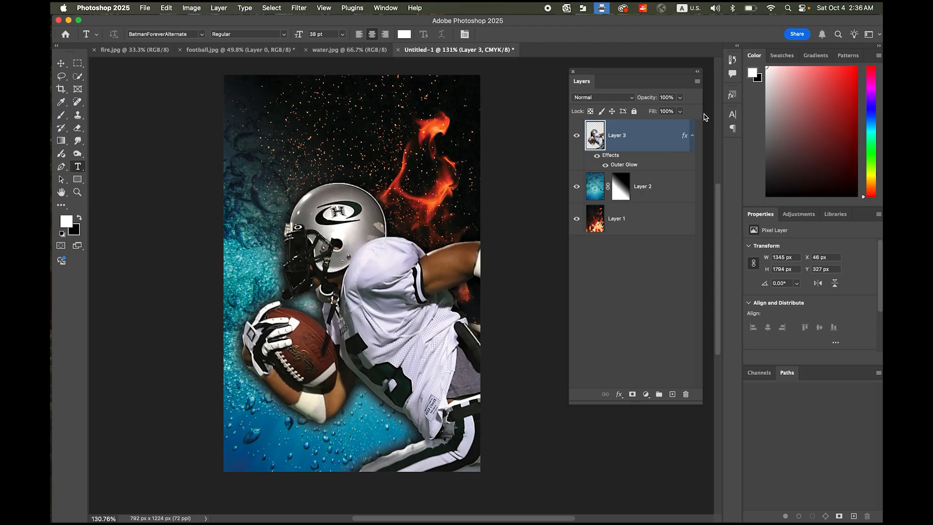
click(733, 115)
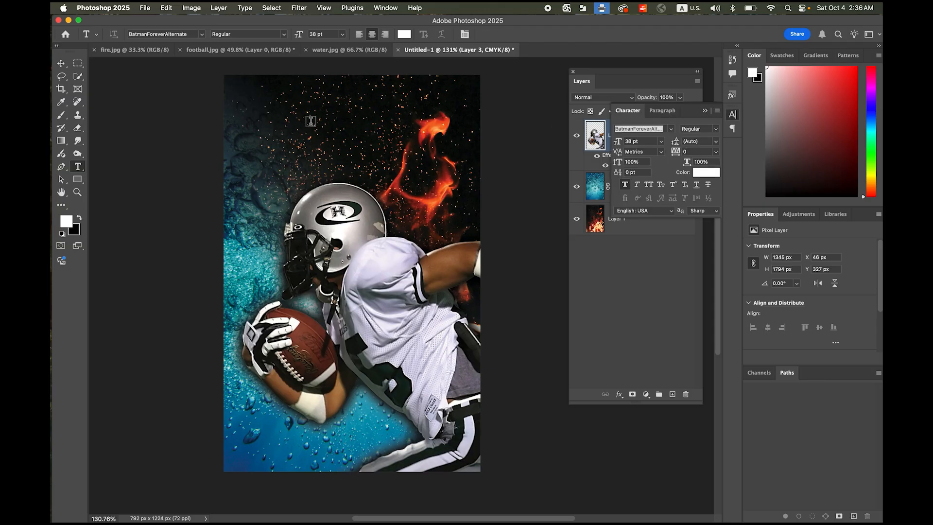
click(288, 123)
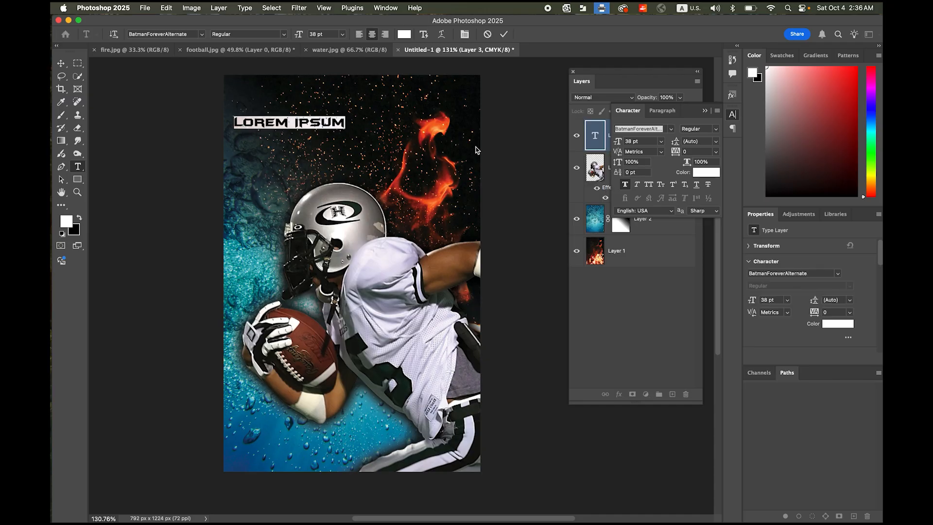
text(NO)
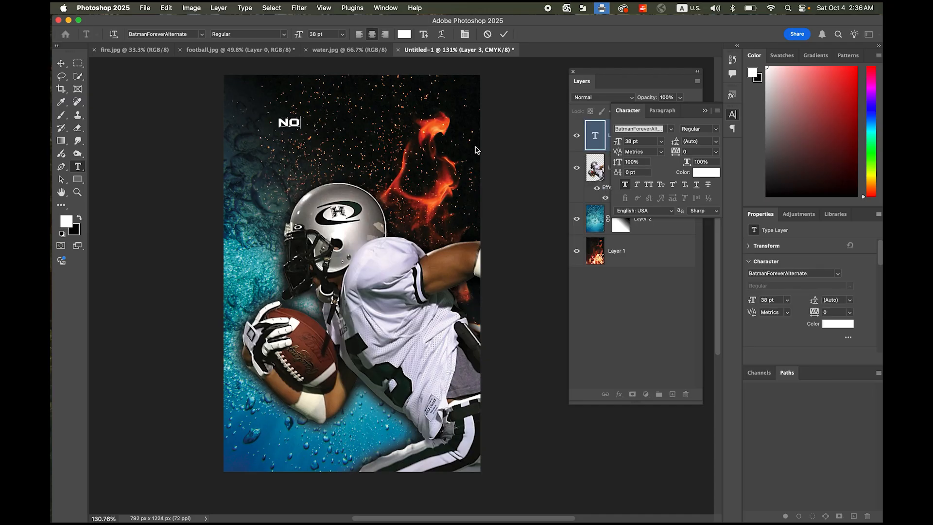
text(THING IS )
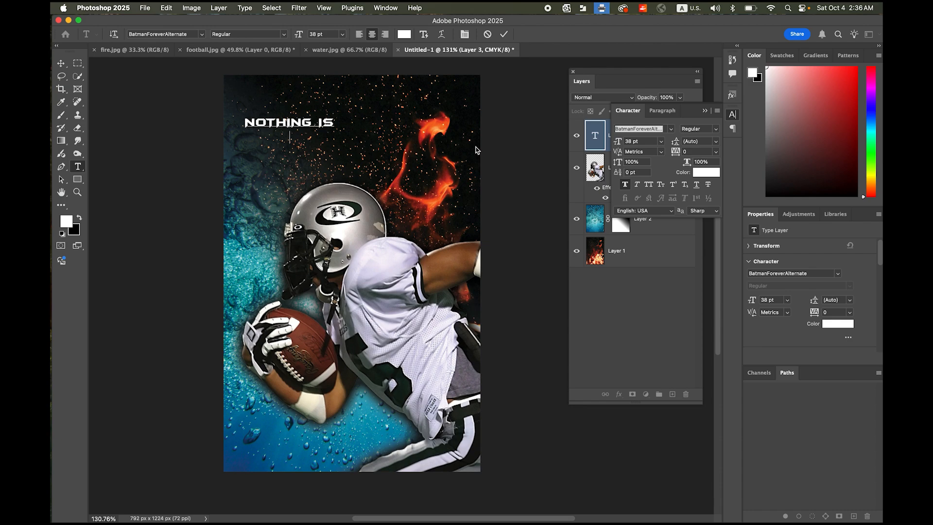
text(IMPOSSIBLE)
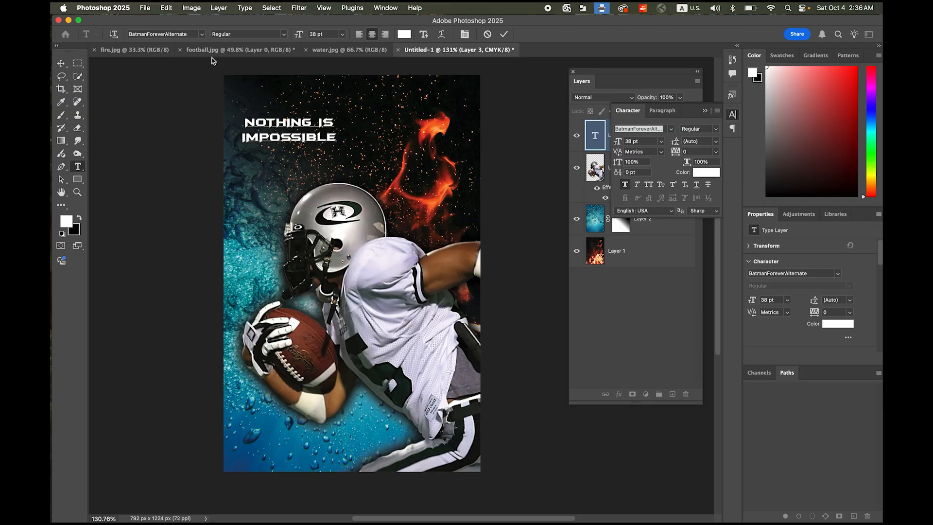
Step: Scale the title up to about 176% (66.85 pt) and centre it horizontally on the poster above the helmet
click(61, 63)
drag(282, 140, 342, 140)
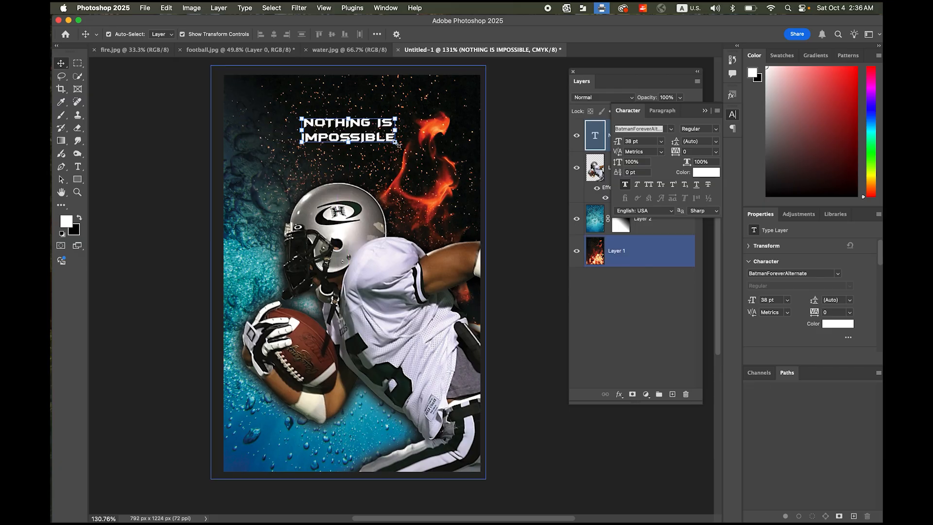
drag(398, 144, 432, 153)
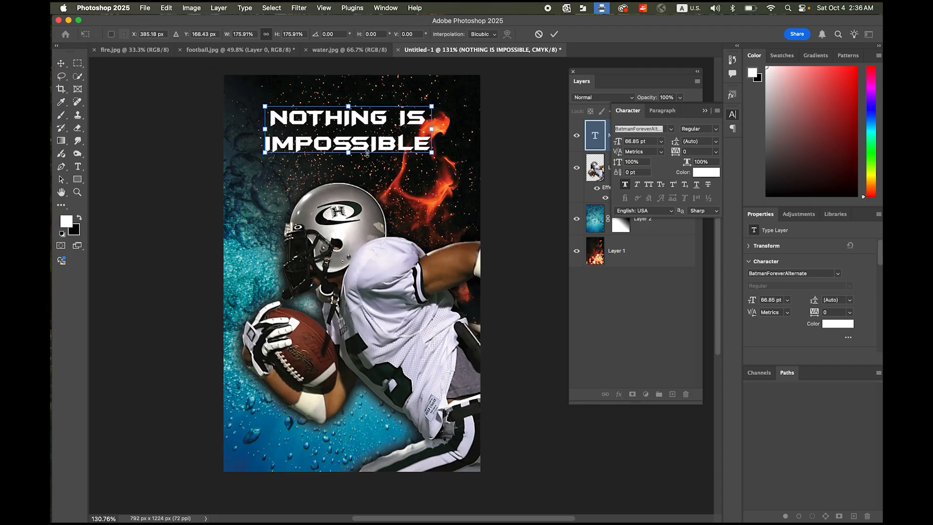
drag(364, 151, 367, 160)
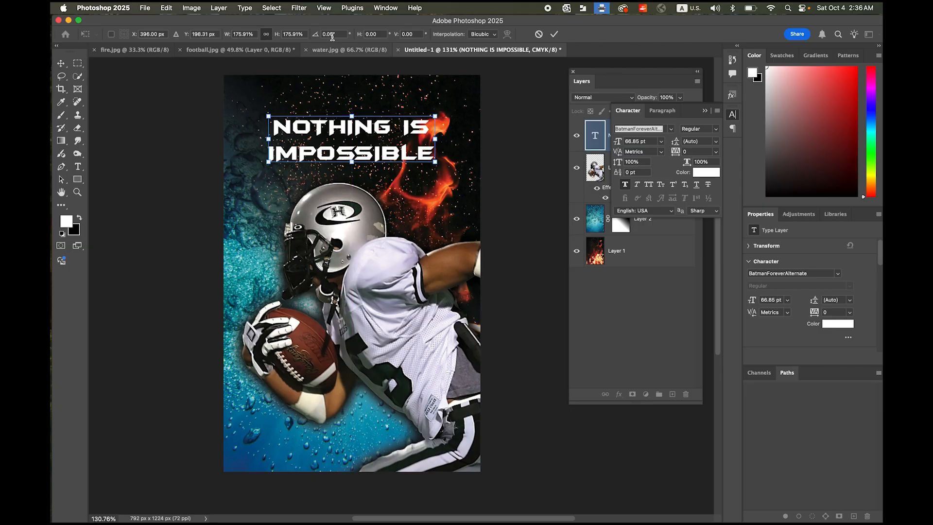
click(555, 36)
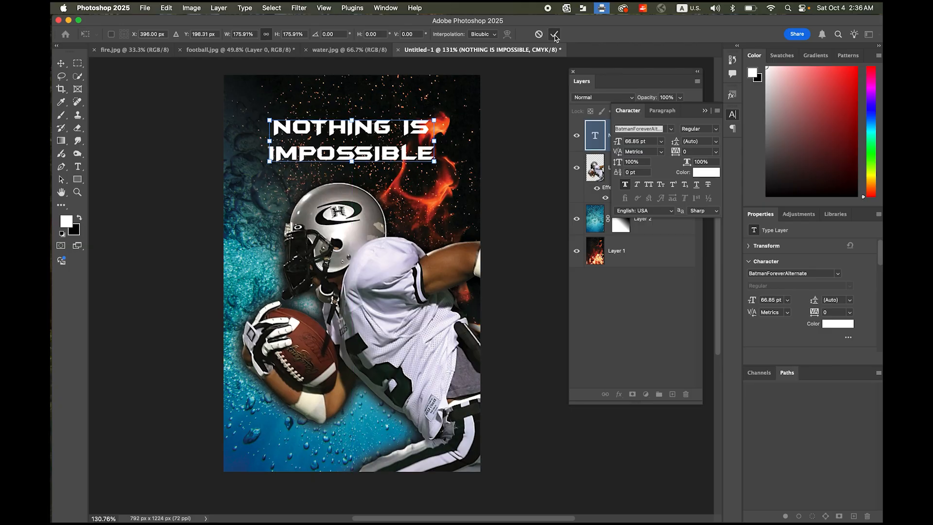
Step: Try left and right paragraph alignment on the title, and return it to centred alignment
click(391, 9)
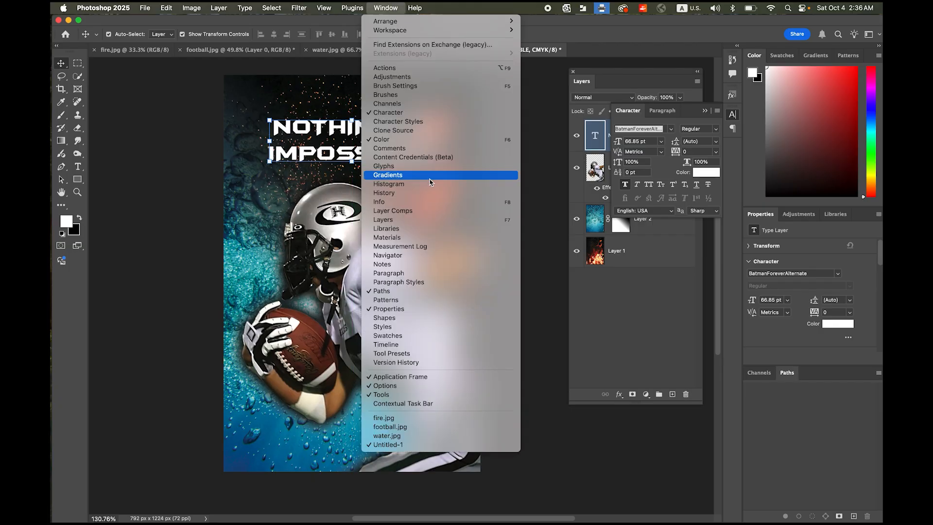
click(433, 273)
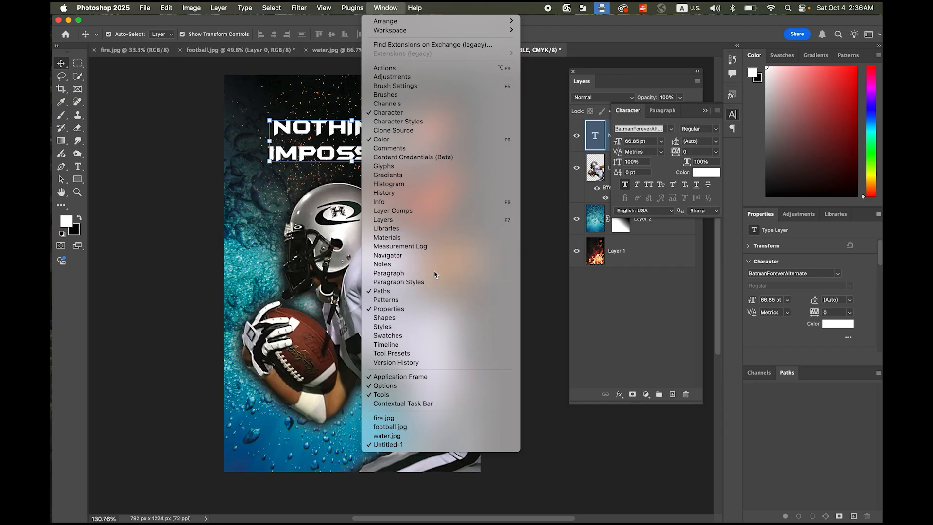
click(627, 129)
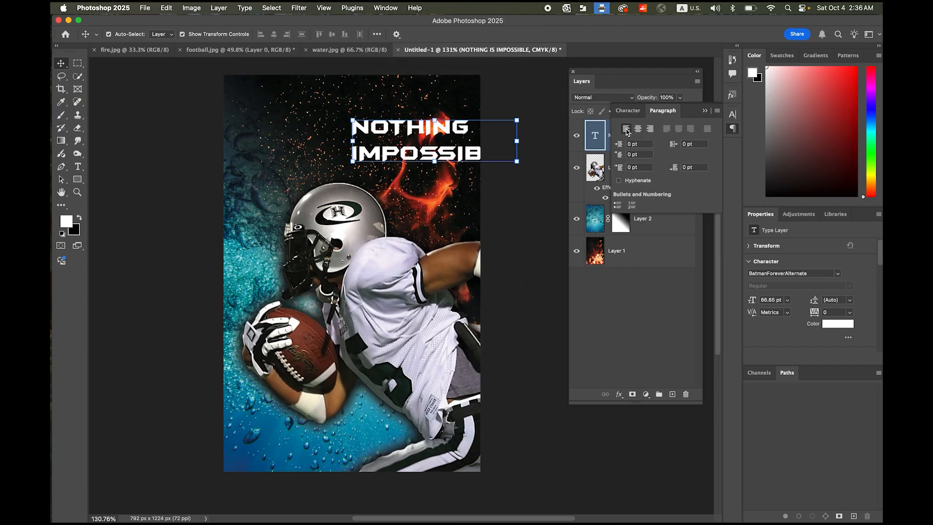
click(651, 130)
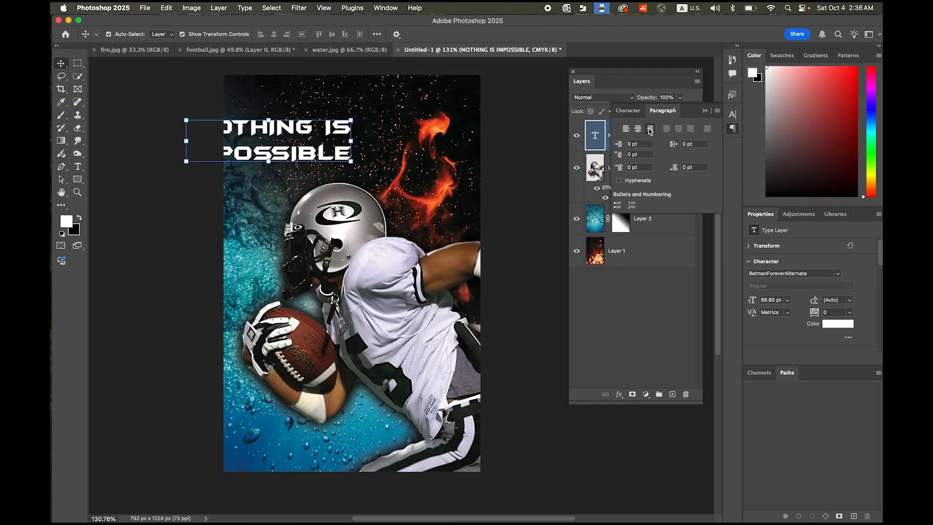
click(639, 129)
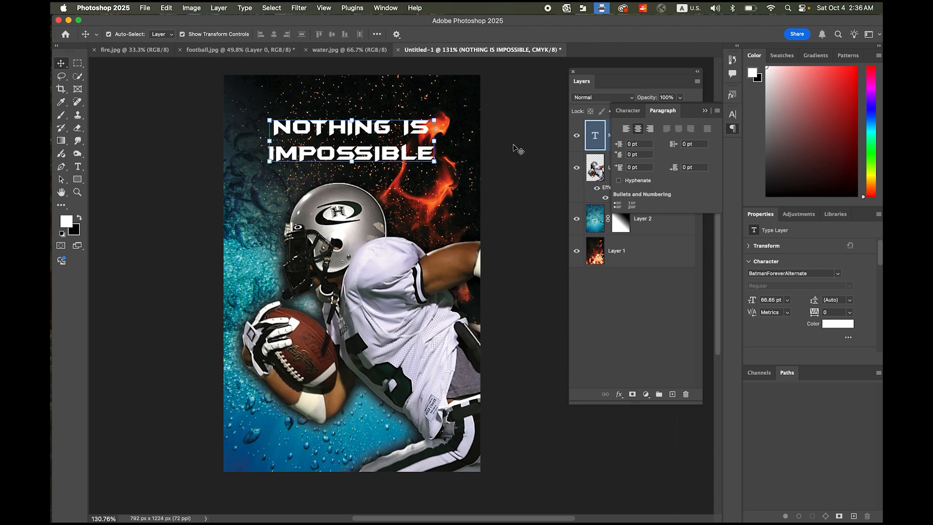
Step: Nudge the title slightly upward in small increments, and deselect it
click(522, 165)
click(370, 154)
key(Up)
key(Up)
key(Up)
key(Up)
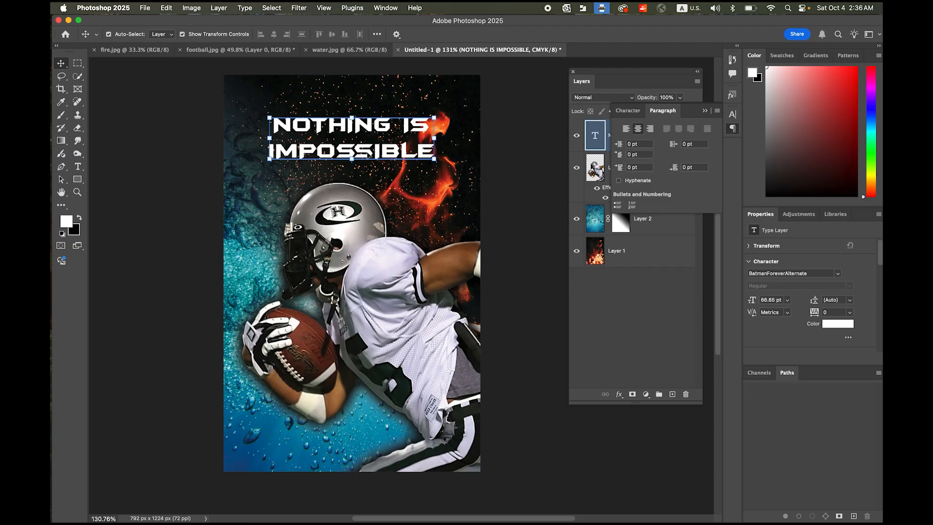
key(Up)
key(Up)
key(Up)
key(Up)
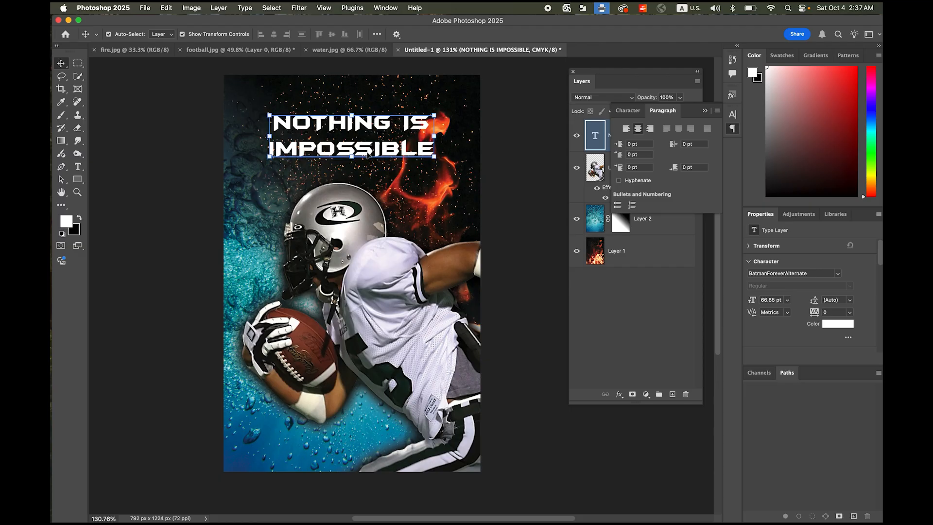
key(Up)
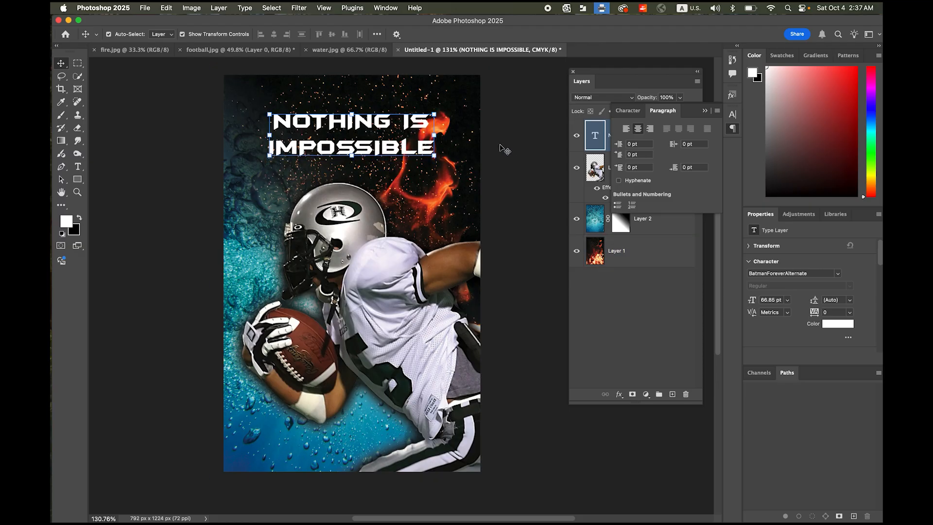
click(509, 149)
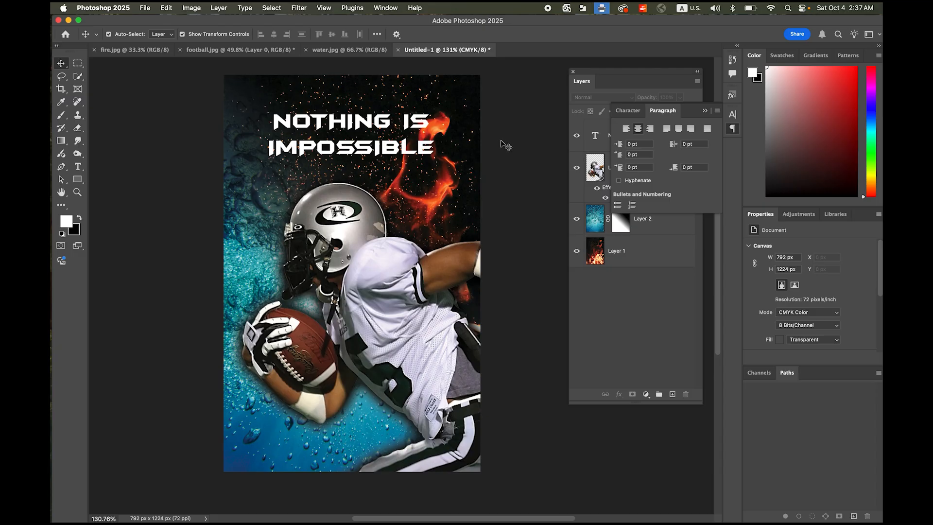
Step: Add a Drop Shadow to the title layer with 100% opacity, 127° angle, 16 px distance, 18% spread and 16 px size
click(596, 137)
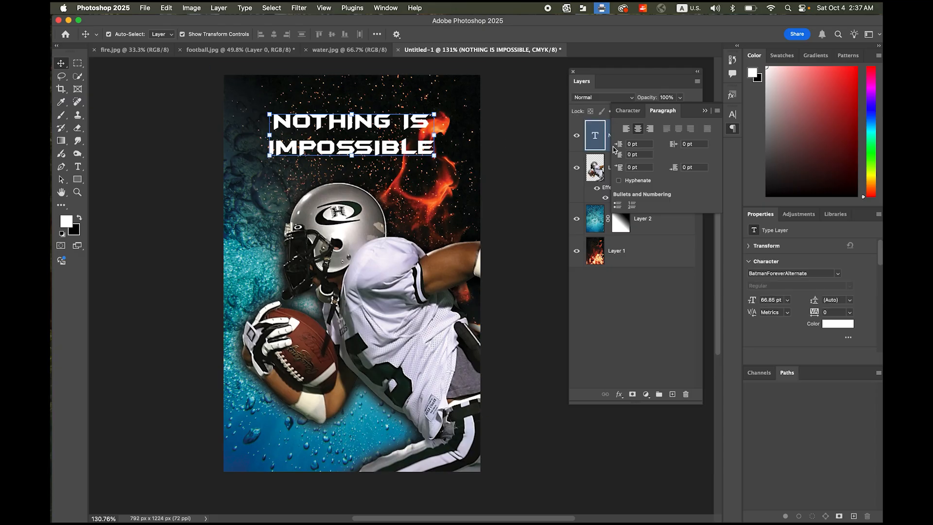
click(705, 111)
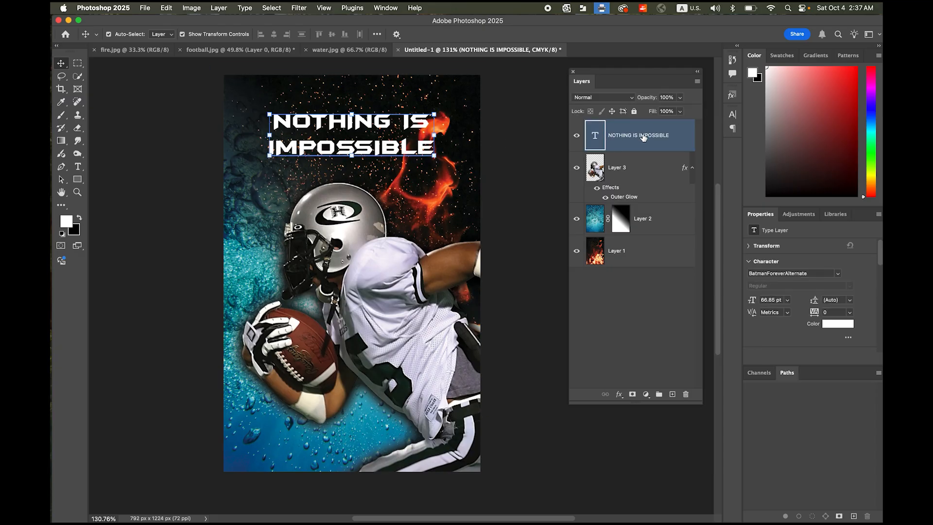
click(620, 394)
click(638, 516)
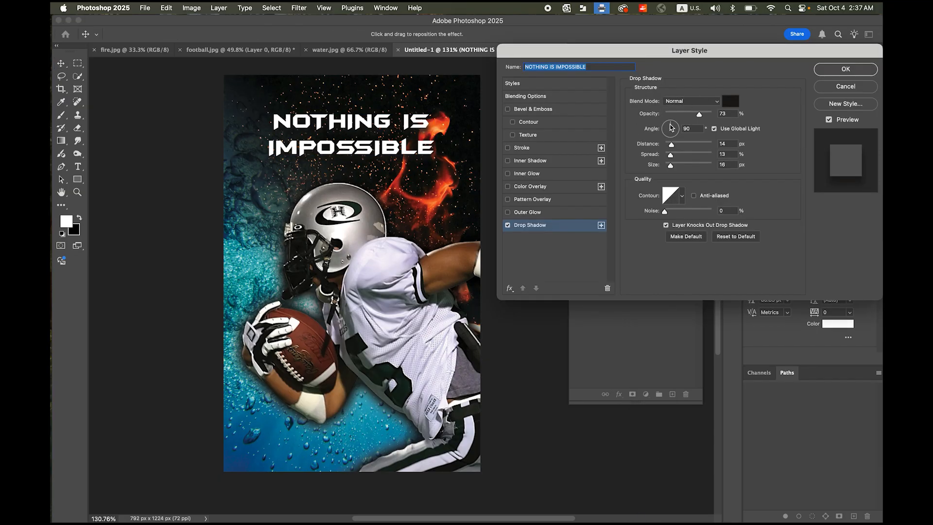
click(670, 125)
click(670, 129)
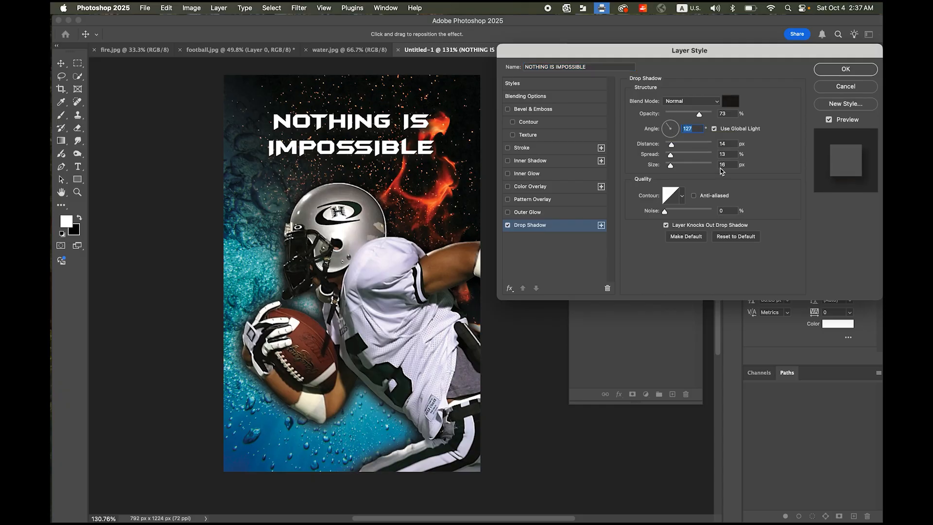
mouse_move(673, 148)
mouse_down()
mouse_move(695, 149)
mouse_move(677, 147)
mouse_up()
drag(701, 114, 744, 119)
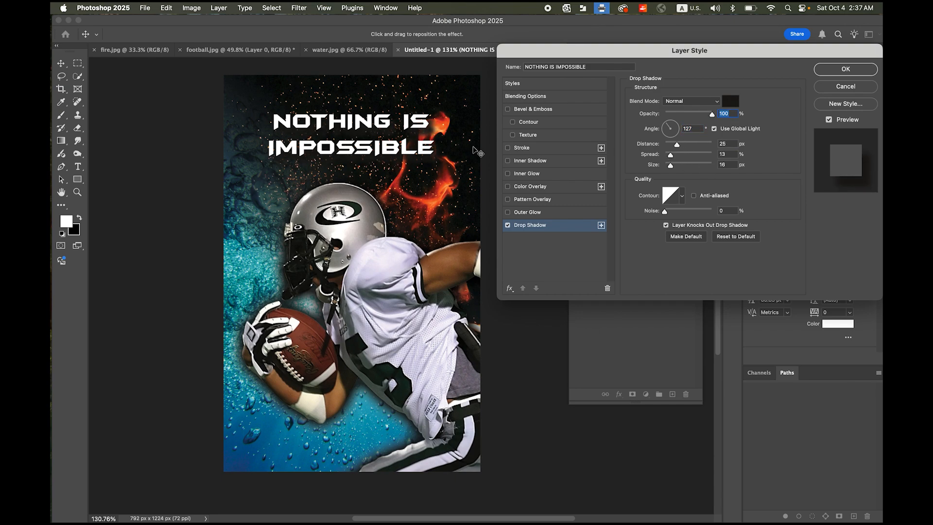
drag(679, 148, 672, 169)
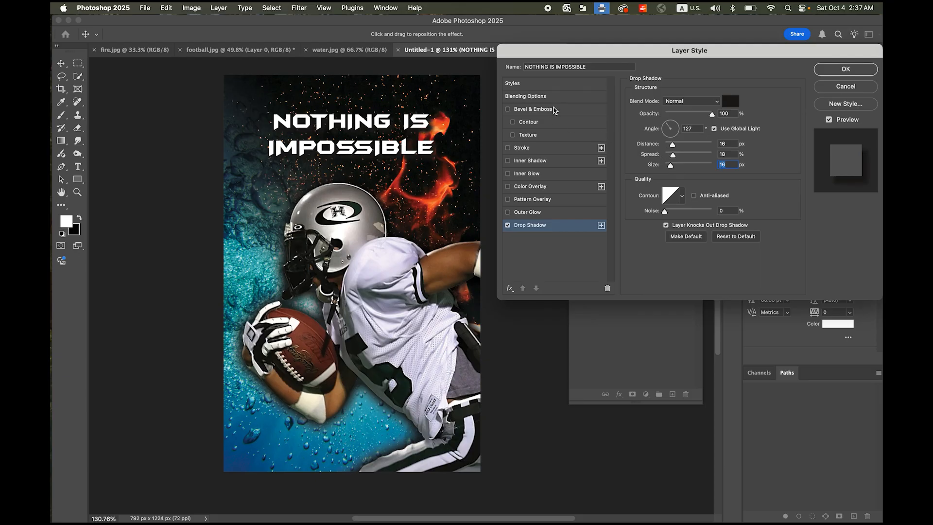
Step: Add a Chisel Hard Inner Bevel to the title with 792% depth, 5 px size, 93% highlight and 99% shadow opacity, and apply the style
click(558, 110)
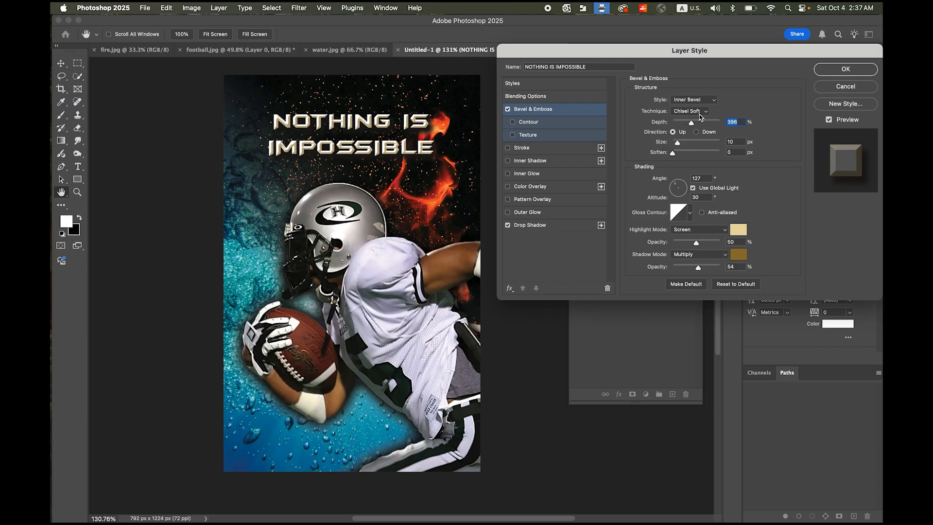
drag(691, 123, 711, 125)
click(705, 112)
click(699, 101)
drag(679, 146, 677, 147)
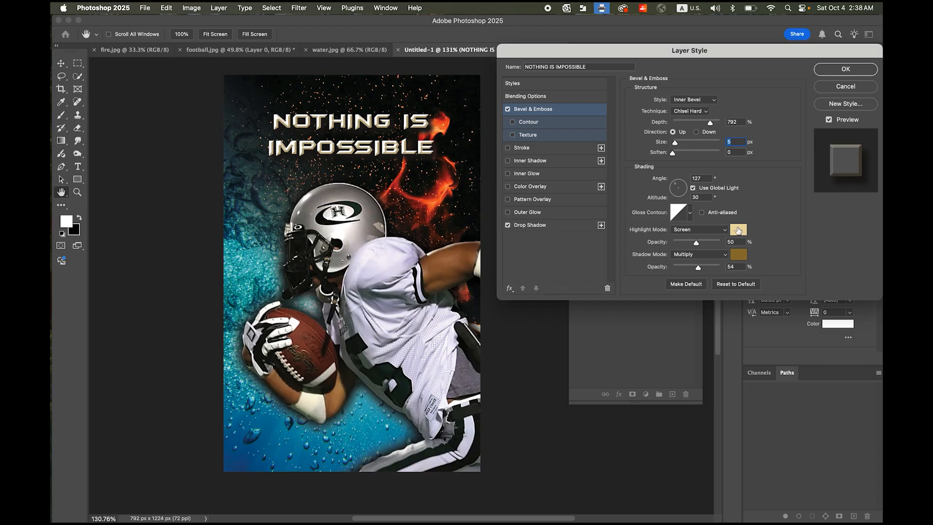
drag(696, 243, 720, 270)
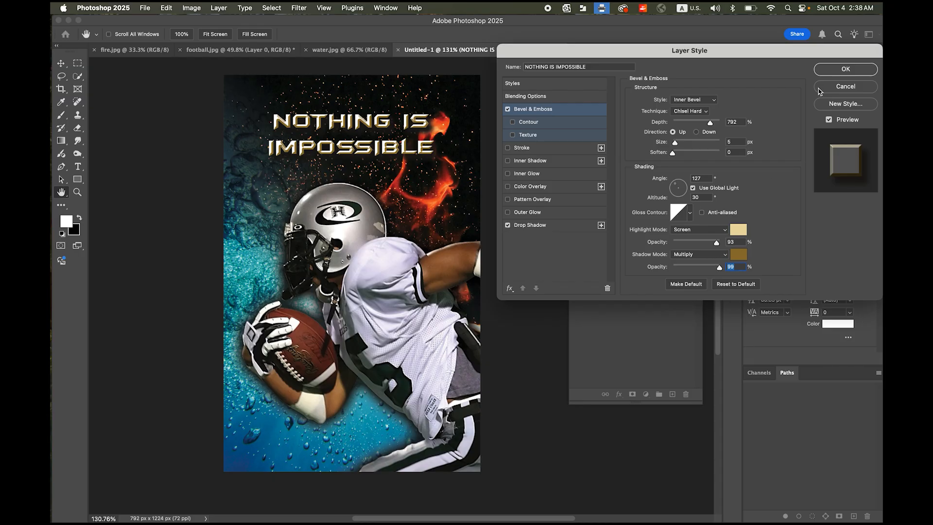
click(845, 69)
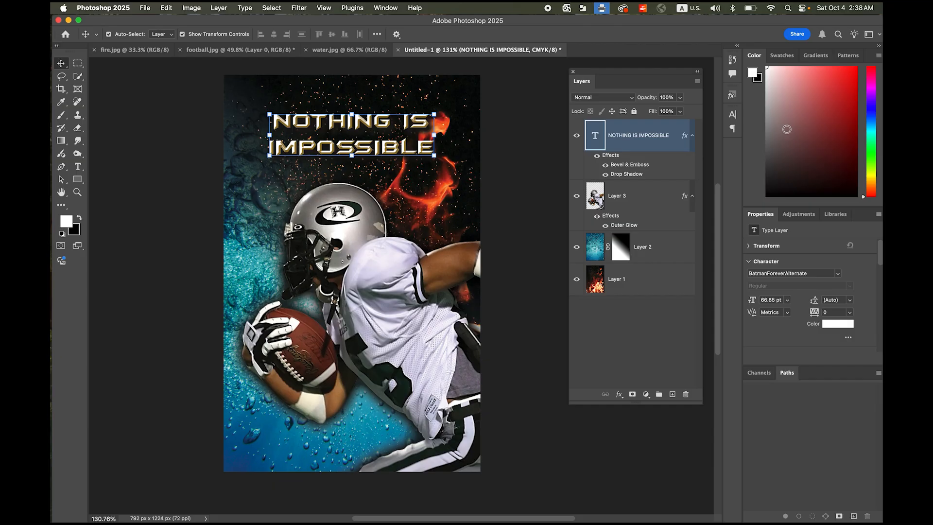
Step: Move the styled title slightly higher on the poster, and deselect it
click(78, 63)
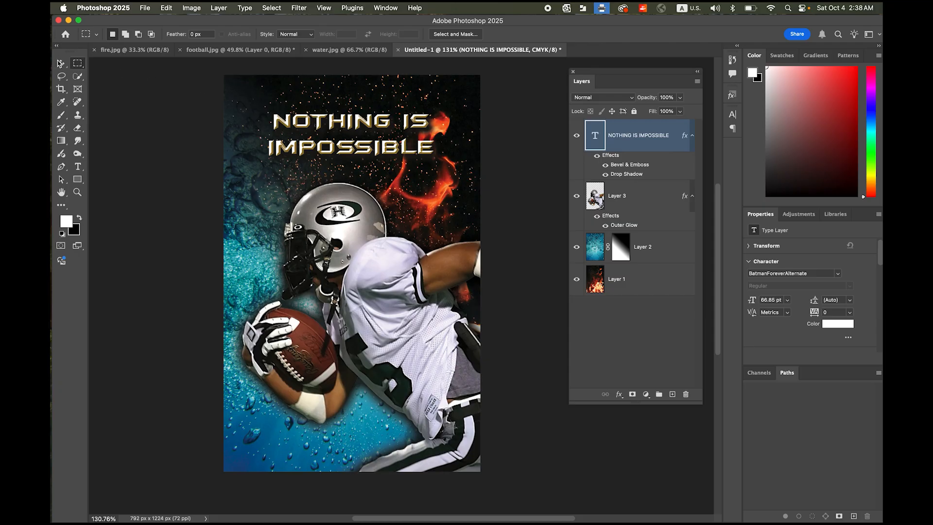
click(61, 63)
drag(303, 132, 304, 126)
click(503, 165)
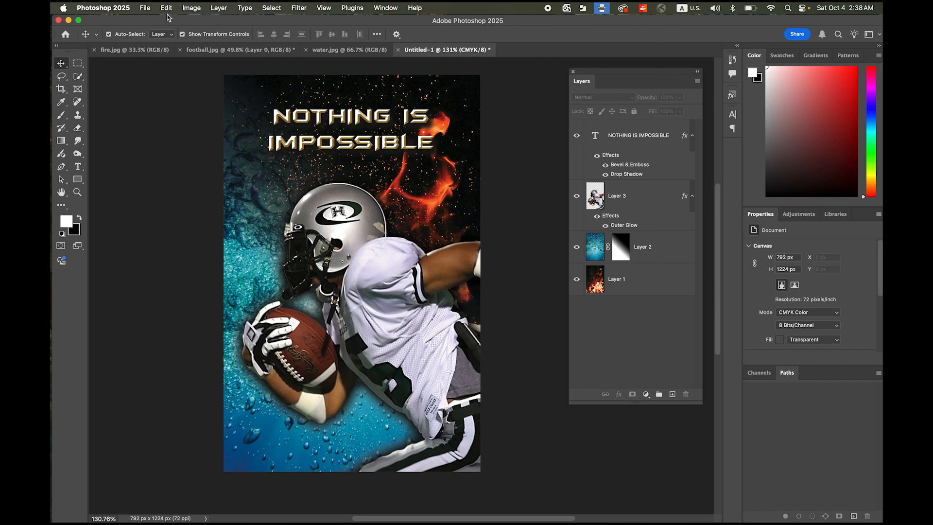
Step: Save the document in Photoshop format as poster.psd in the Football folder
click(145, 8)
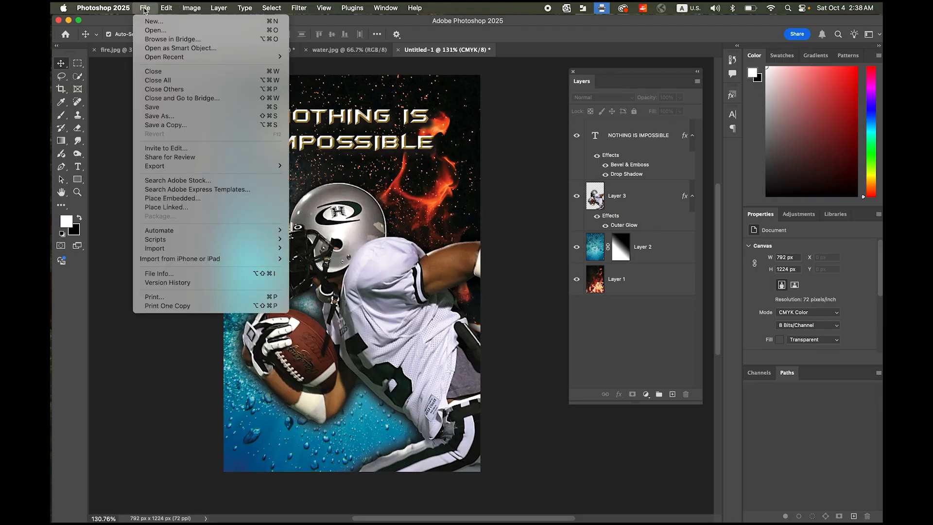
click(187, 120)
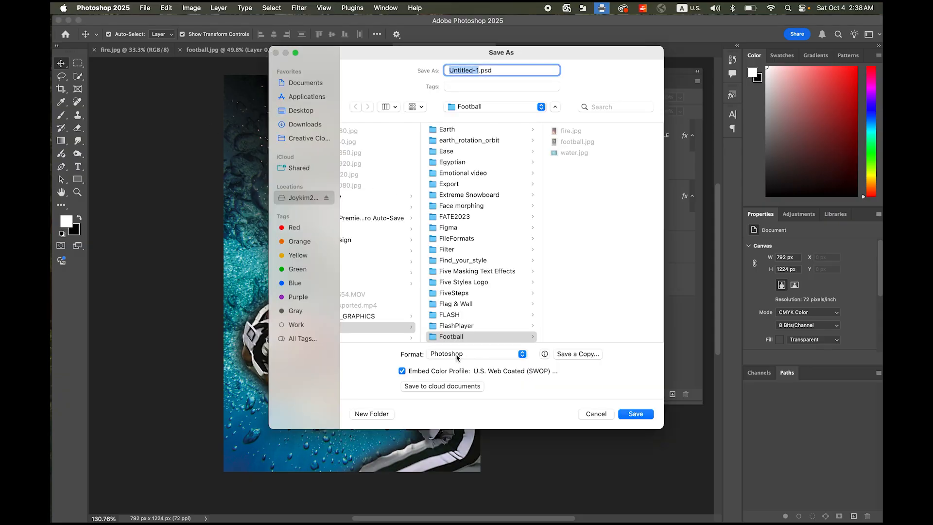
click(442, 356)
click(440, 354)
text(poster)
click(642, 414)
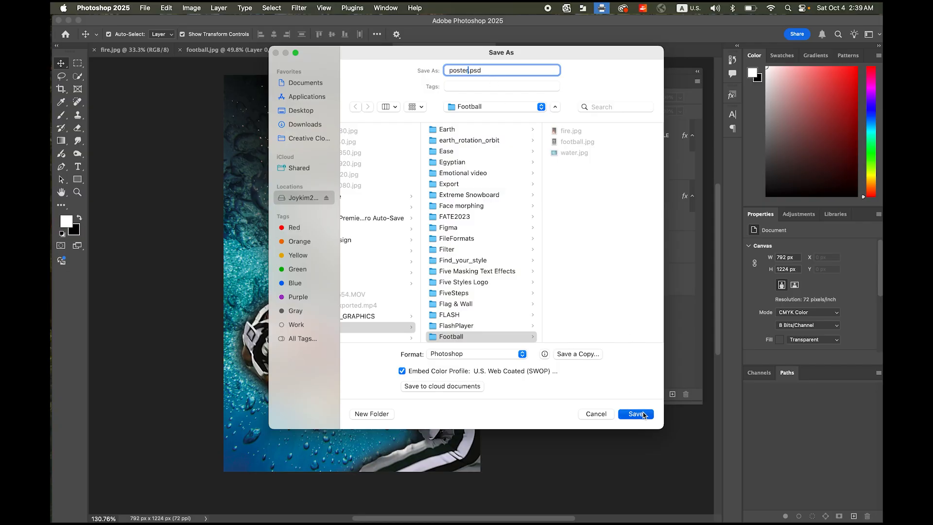
click(587, 237)
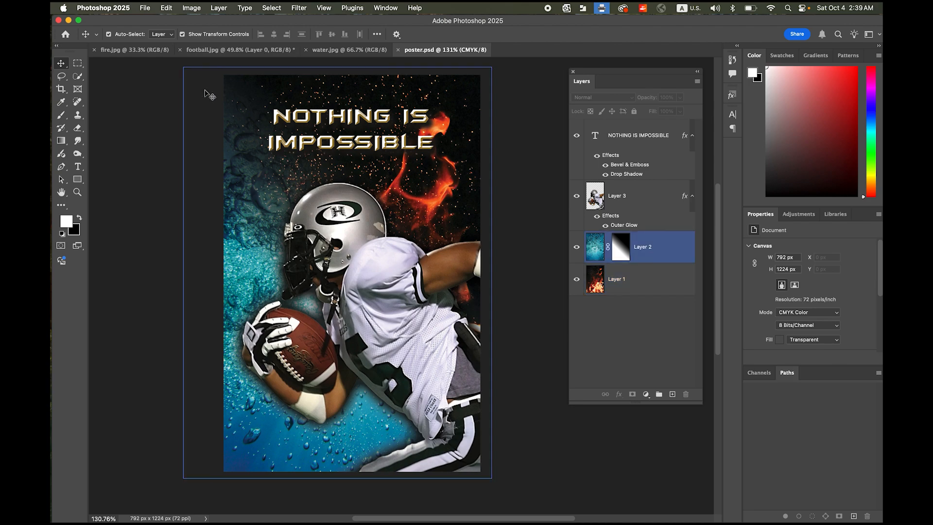
Step: Export the poster as a JPG with quality 7 at 100% scale, keeping 792 by 1224 px
click(167, 92)
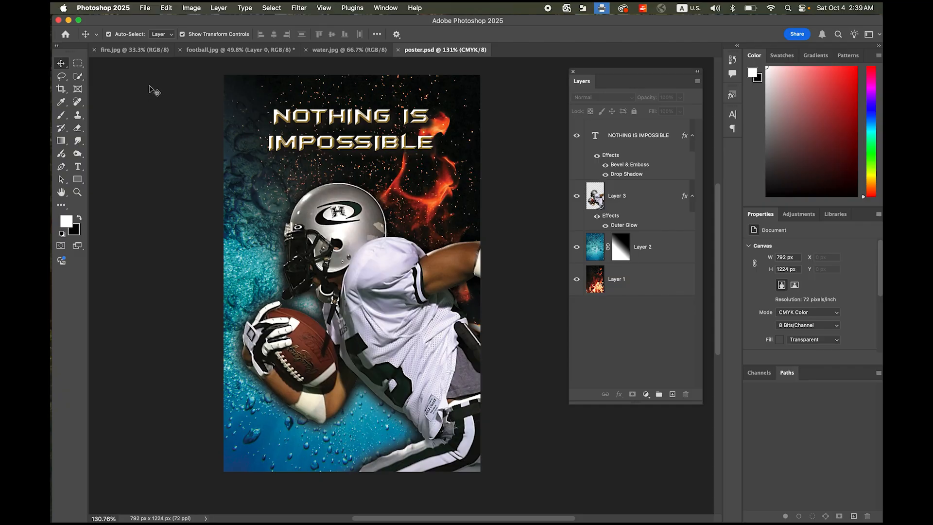
click(146, 6)
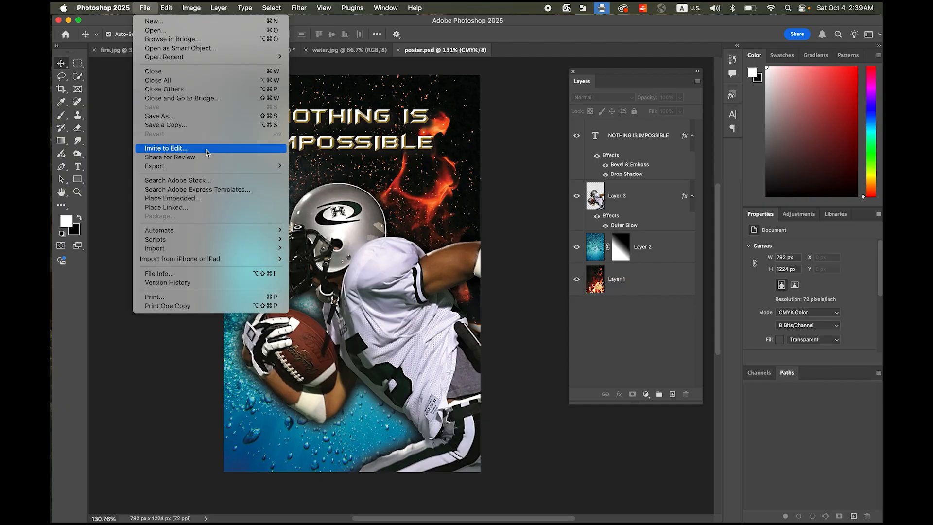
mouse_move(238, 167)
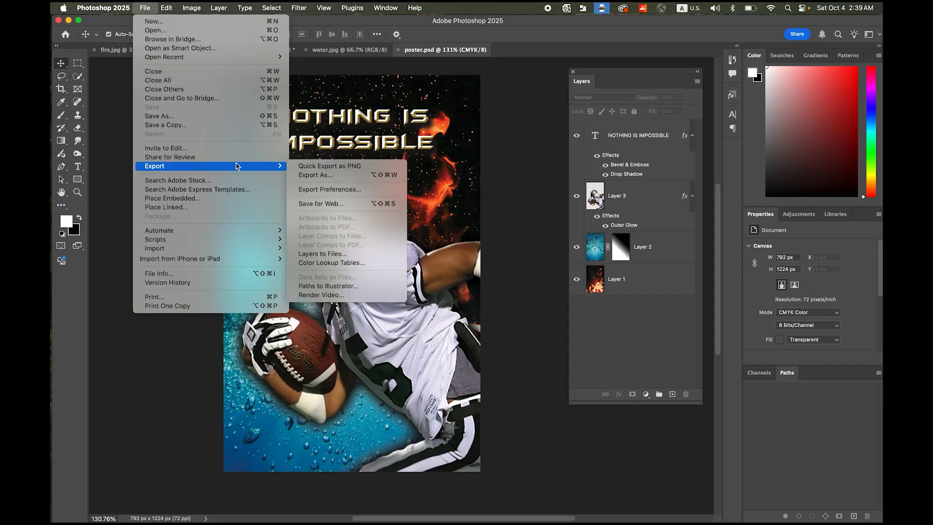
click(317, 176)
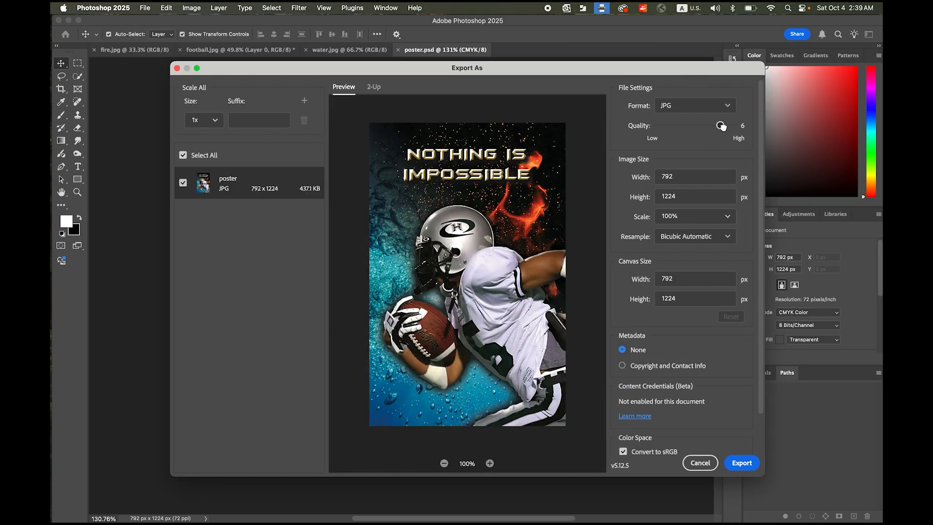
drag(761, 134, 750, 146)
click(741, 462)
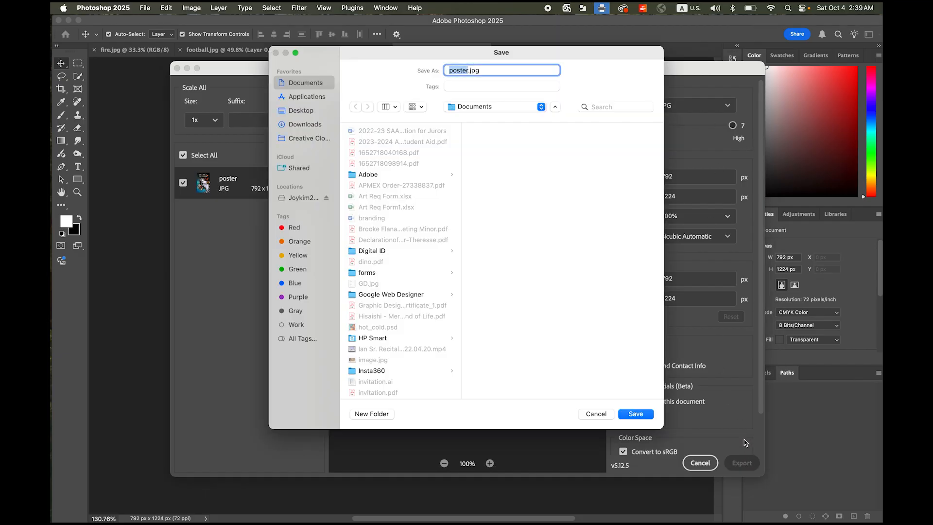
Step: Save the exported image as poster.jpg in the Football folder
click(540, 107)
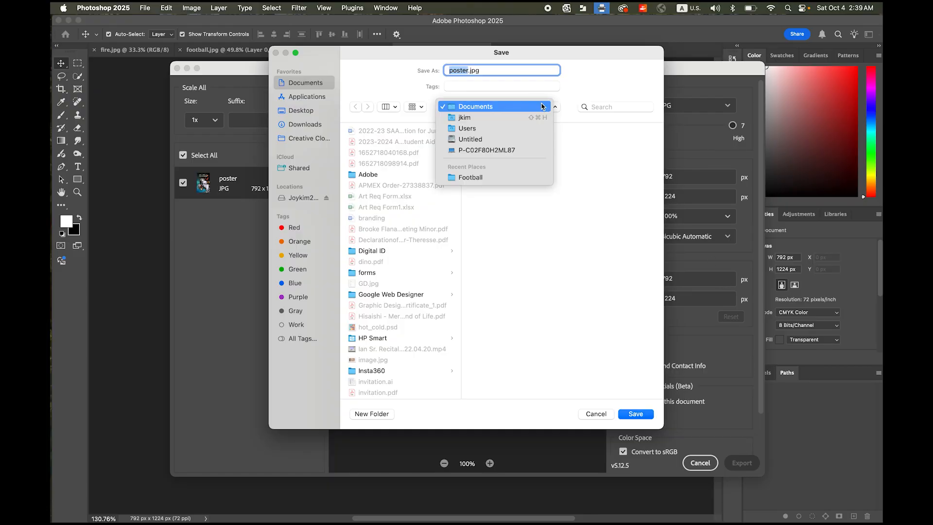
click(510, 177)
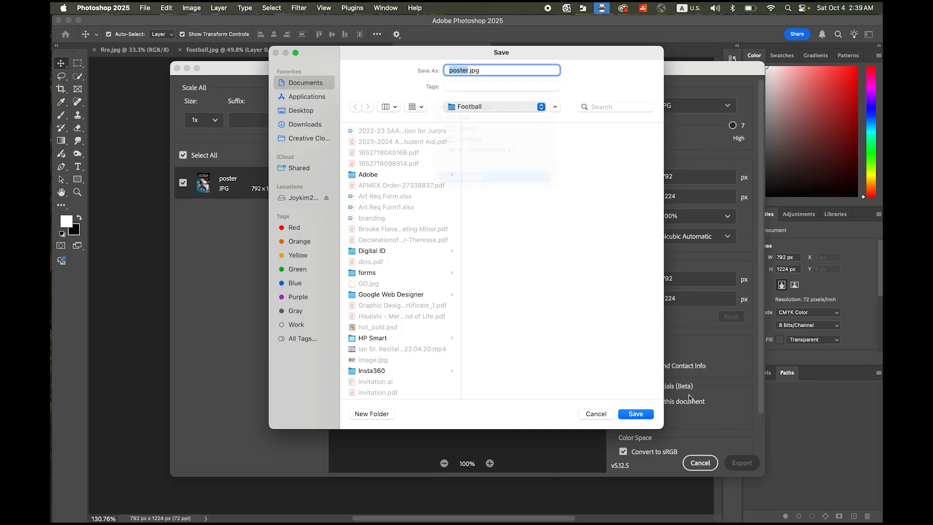
click(648, 413)
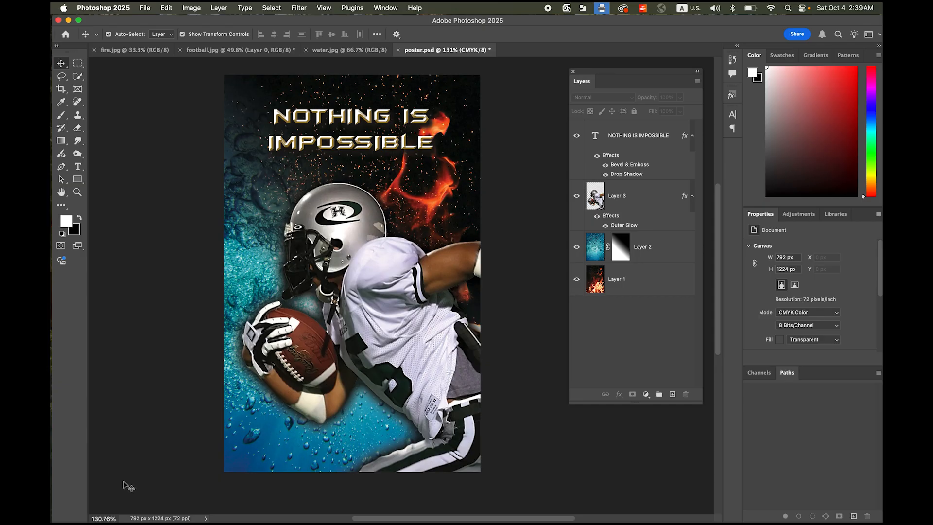
Step: Switch to Finder and open poster.psd from the Football folder to bring up the layered document in Photoshop
mouse_move(124, 510)
click(68, 505)
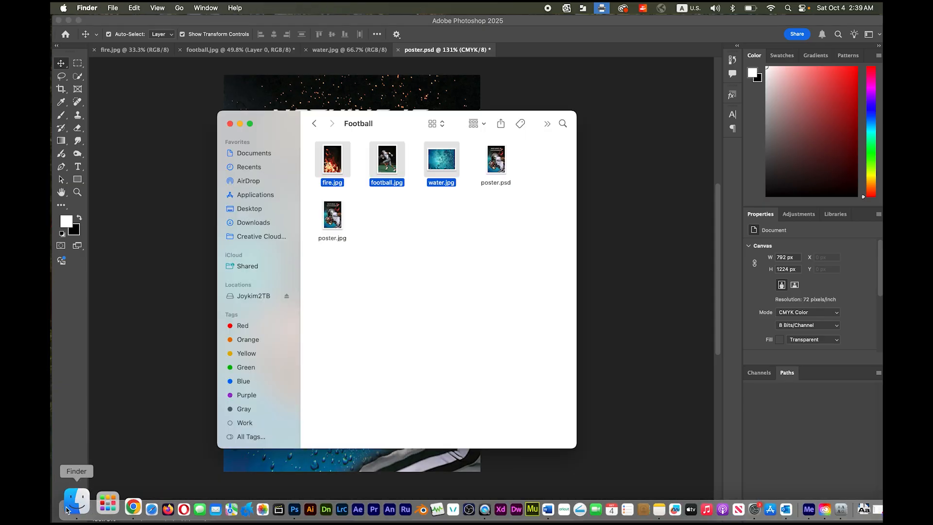
click(497, 159)
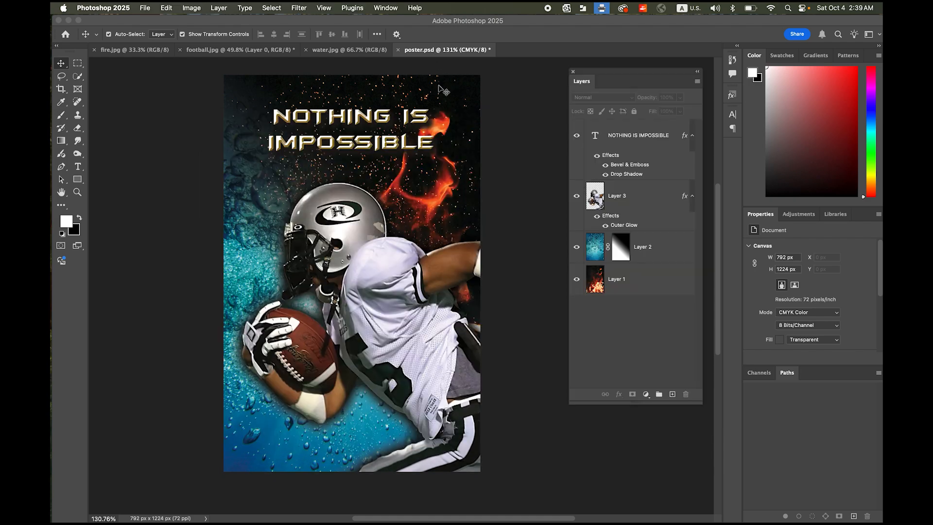
click(443, 88)
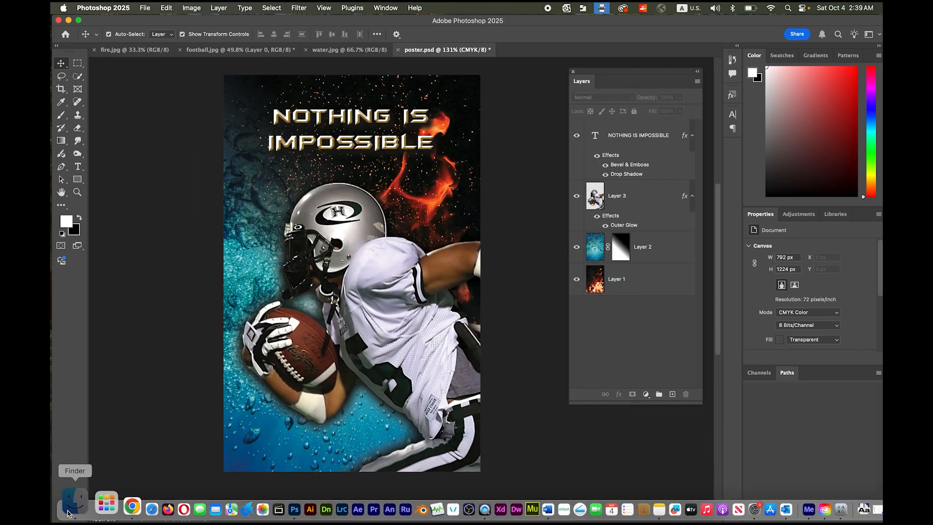
Step: Open the exported poster.jpg from the Football folder in Finder and compare its layers with those of poster.psd
click(68, 506)
double_click(335, 213)
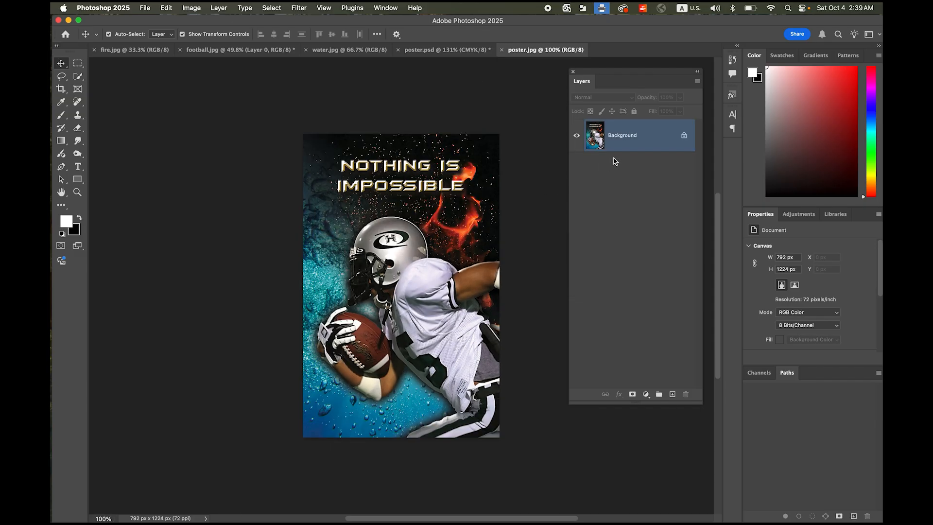
double_click(61, 192)
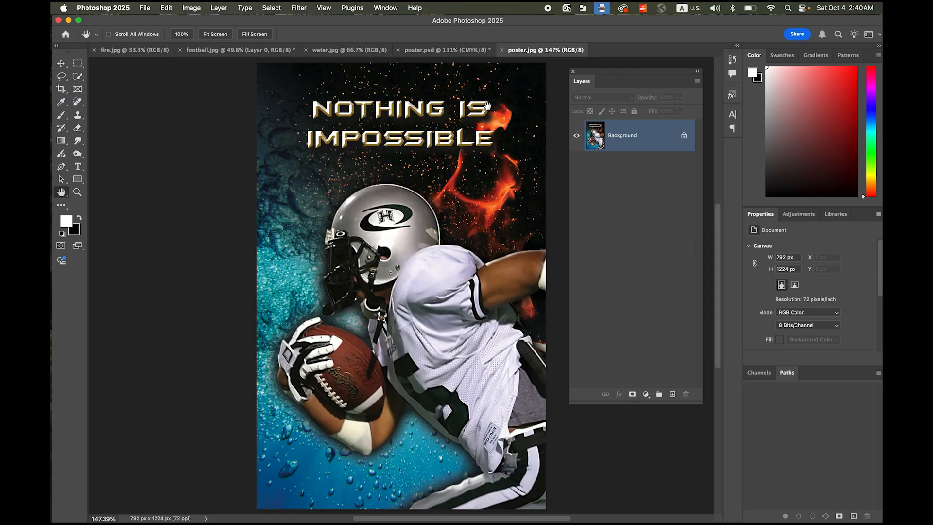
click(447, 49)
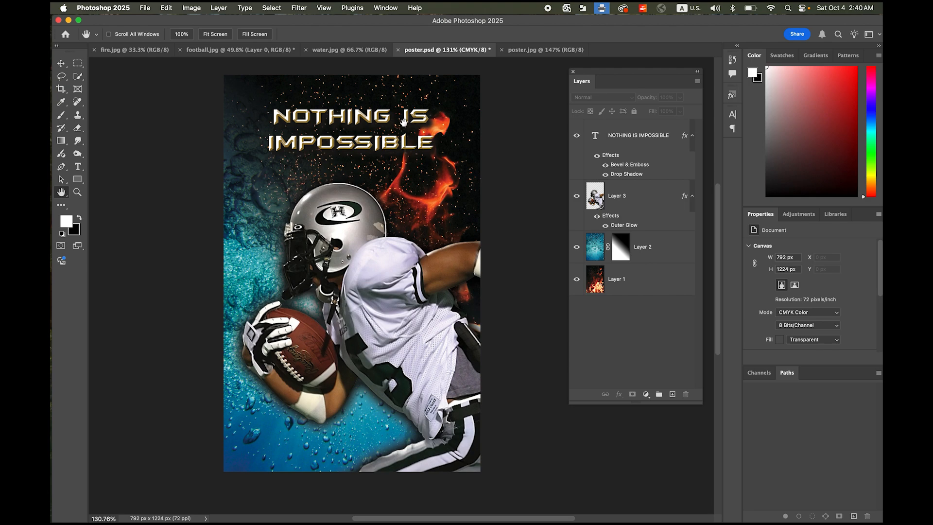
click(540, 53)
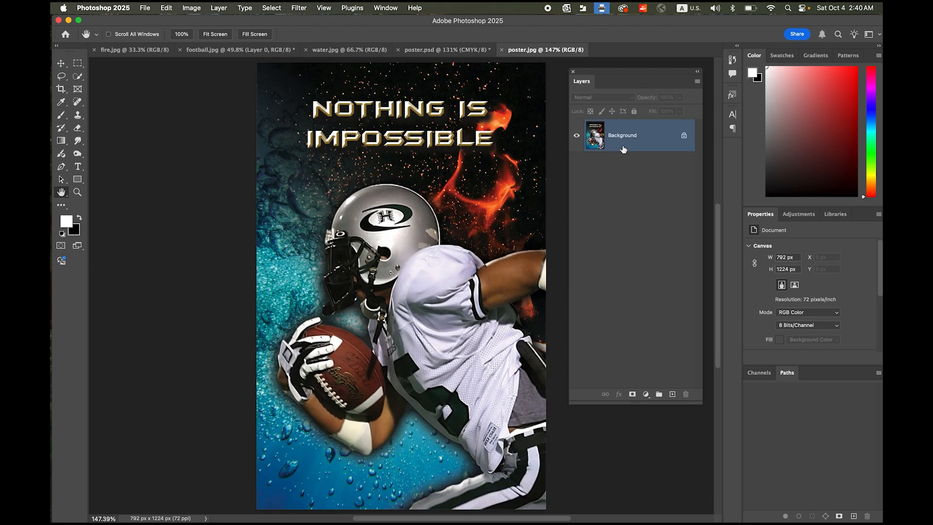